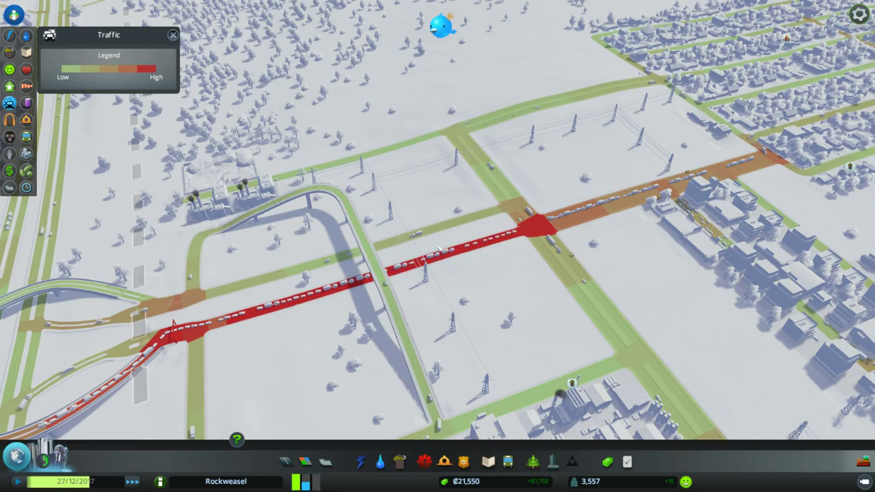
Rotate and pan the traffic map over the red intersection, then pause the simulation
key(e)
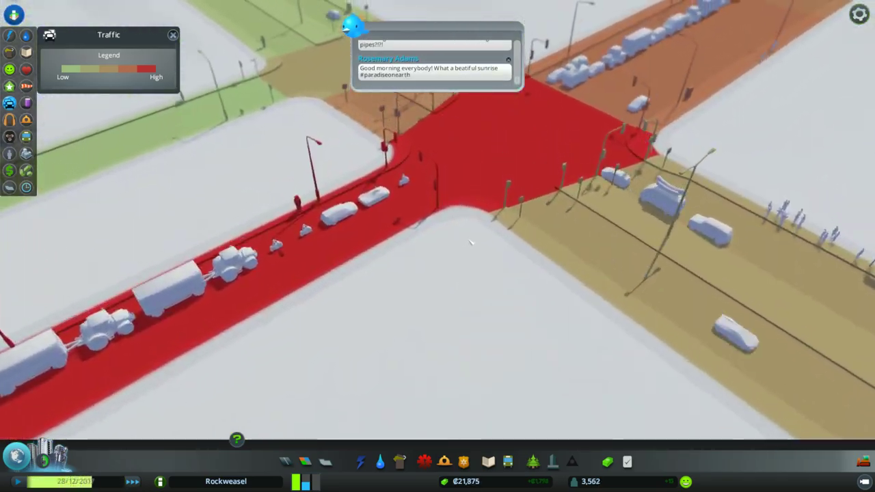
scroll(471, 241, down, 5)
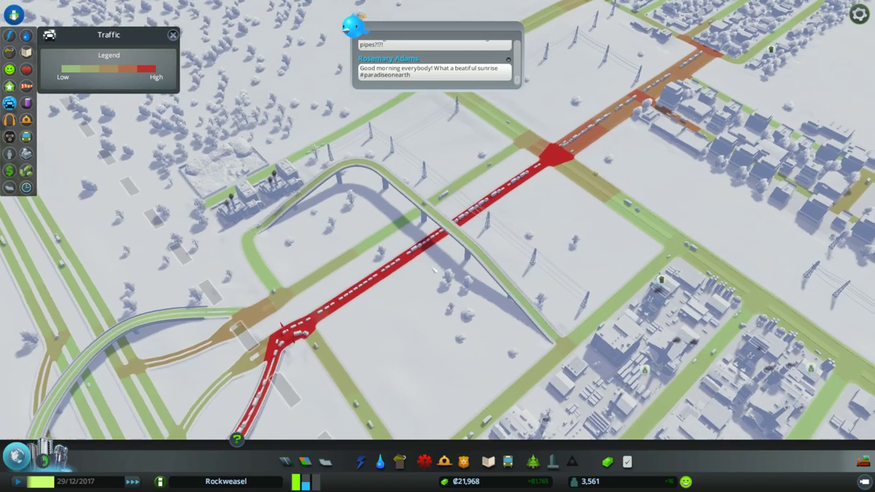
scroll(433, 270, up, 5)
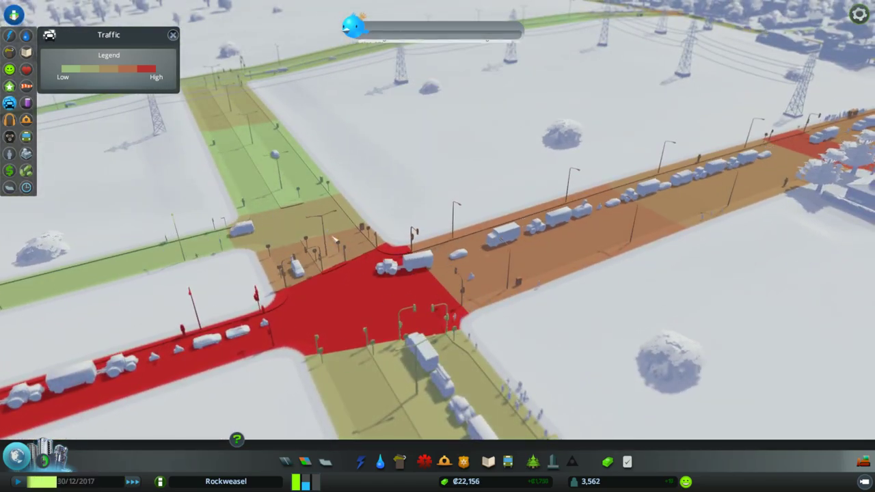
scroll(335, 239, down, 5)
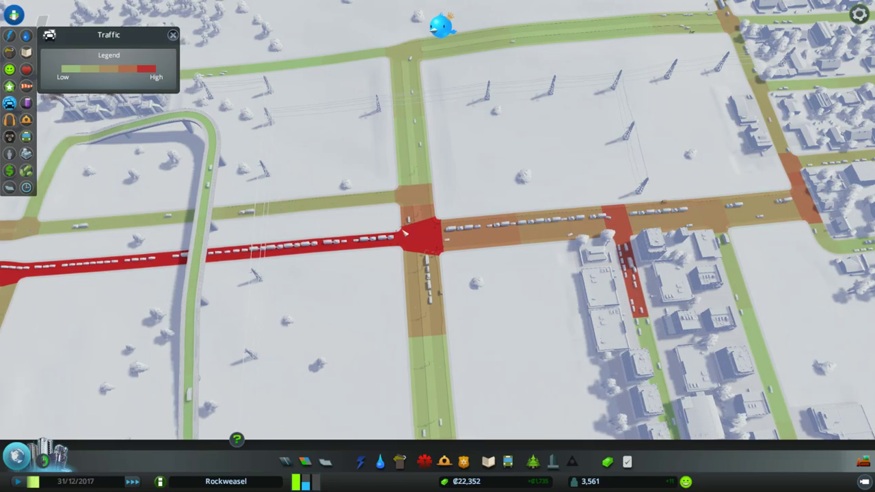
key(e)
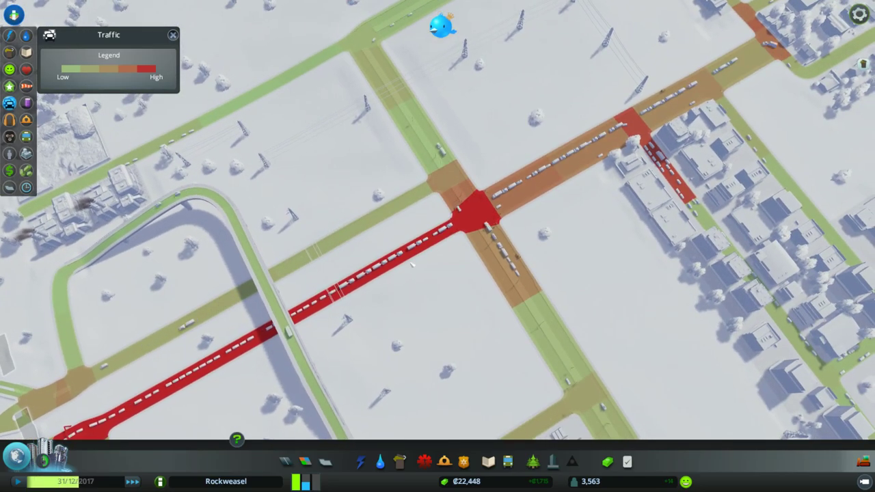
key(w)
key(s)
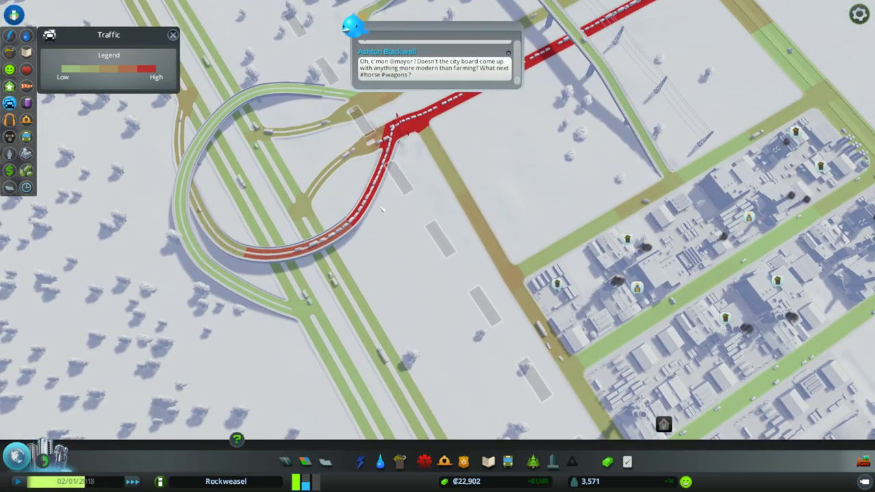
key(s)
key(w)
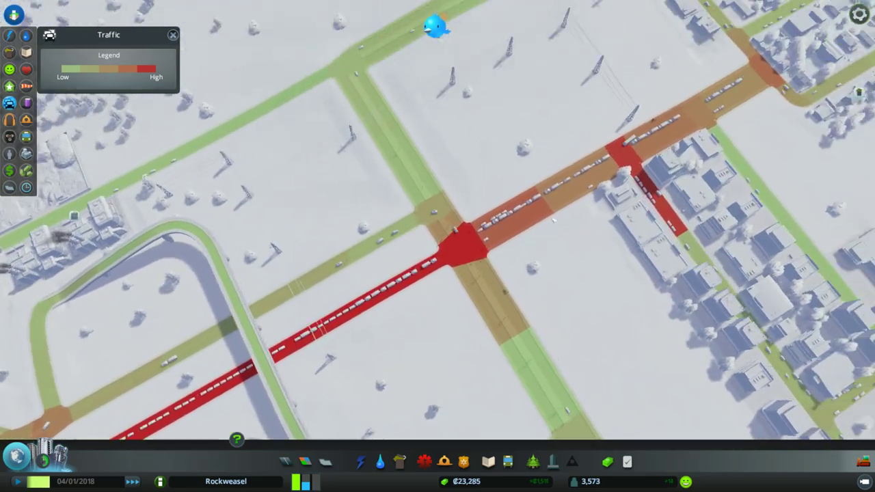
key(s)
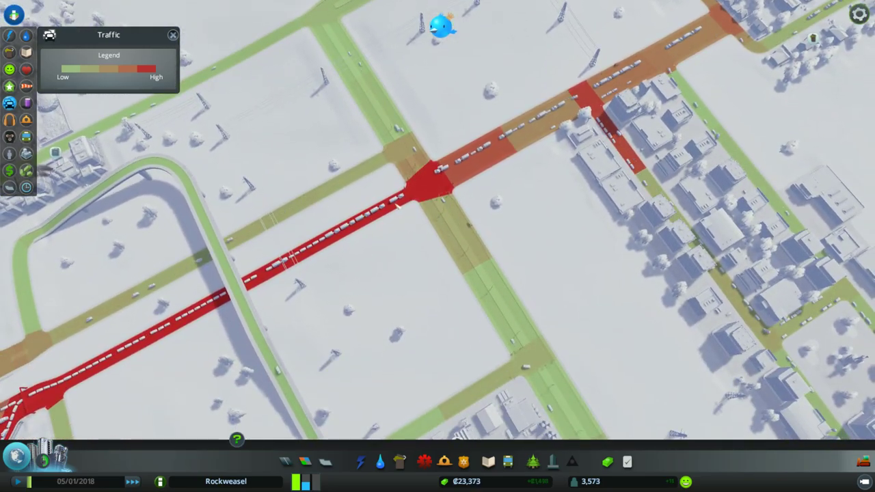
key(a)
key(space)
Survey the nearby interchange and center the jammed intersection in view
key(w)
key(s)
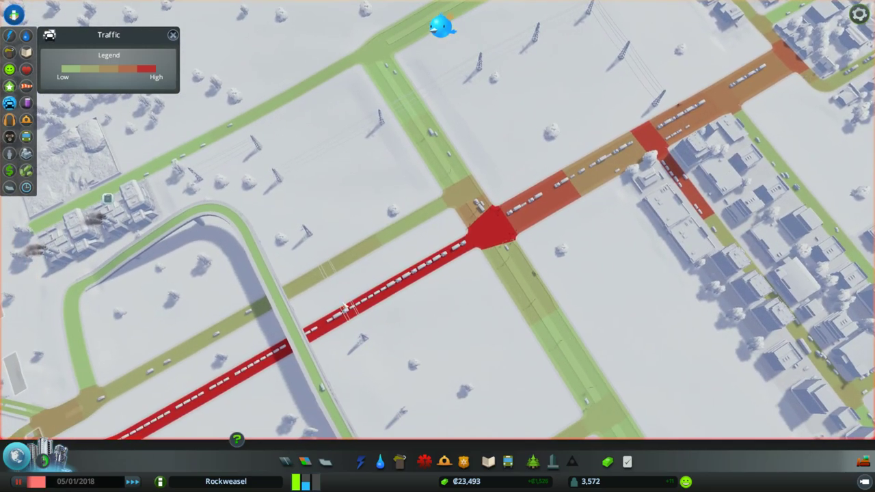
key(w)
key(s)
key(a)
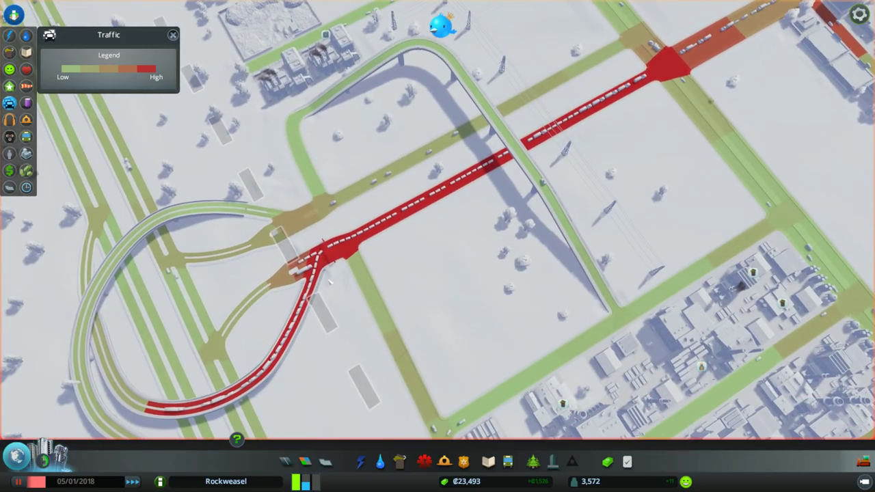
key(d)
key(a)
key(d)
key(w)
key(d)
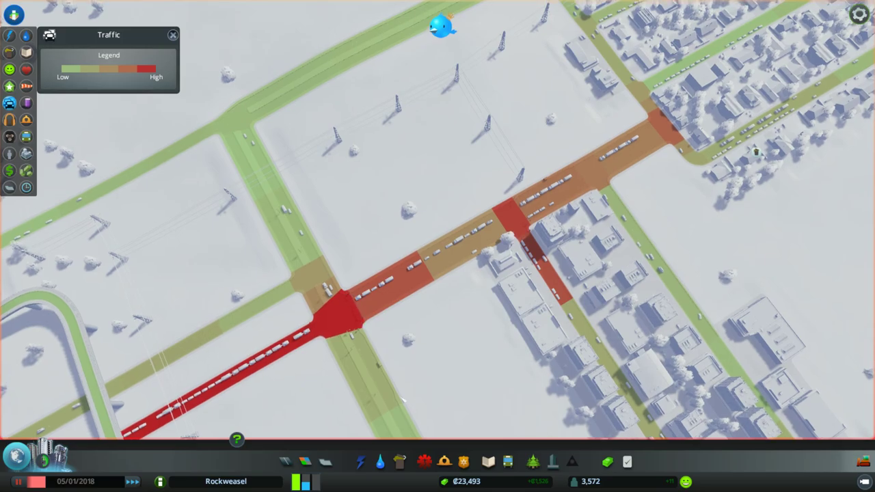
key(a)
key(s)
key(d)
key(a)
key(d)
scroll(454, 217, up, 3)
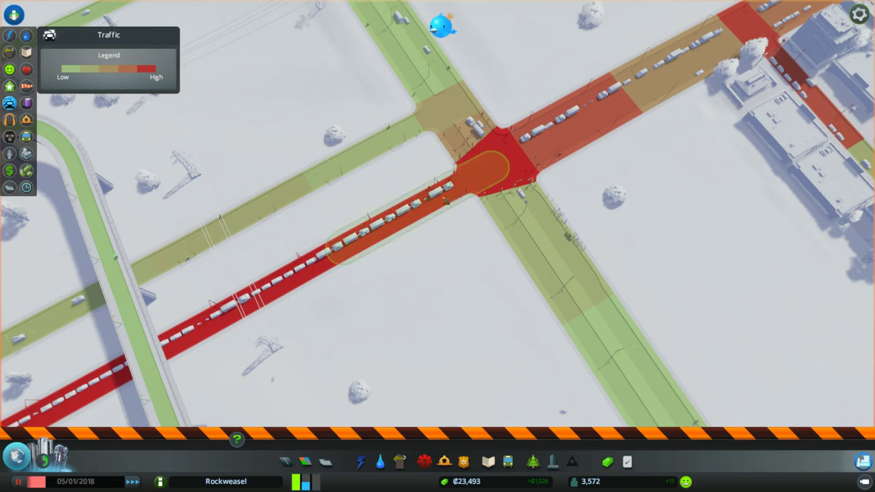
Demolish two road pieces beside the intersection and build an elevated ramp toward it
click(446, 200)
click(327, 268)
key(r)
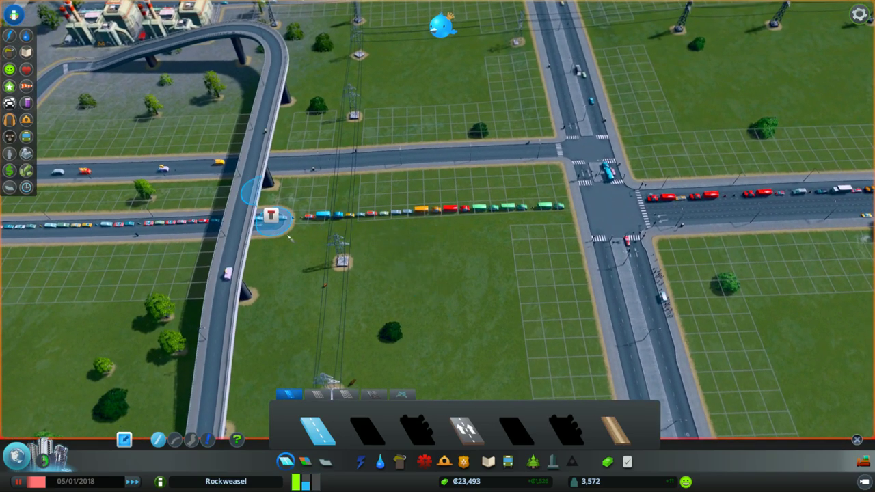
click(271, 217)
key(Page_Up)
key(Page_Up)
key(Page_Up)
key(Page_Down)
click(443, 201)
click(576, 212)
right_click(645, 146)
Bulldoze the ramp's end, build a road to the intersection, then remove that section again
key(w+d)
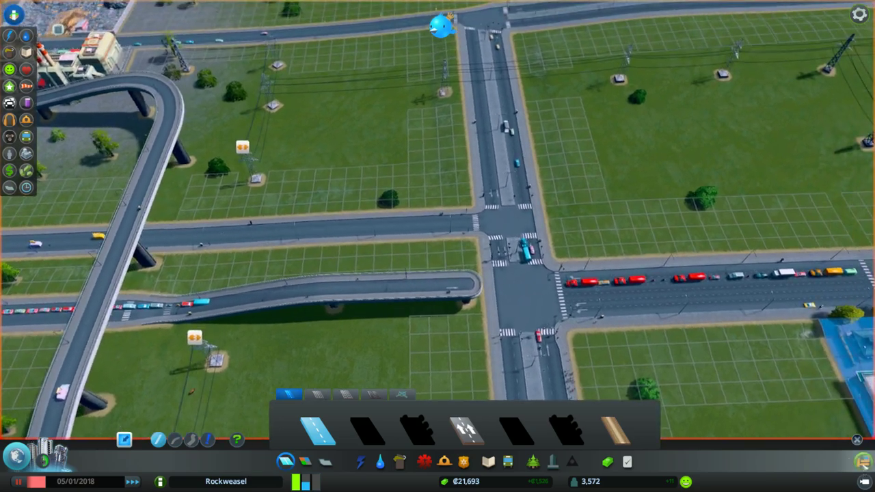
key(b)
click(444, 290)
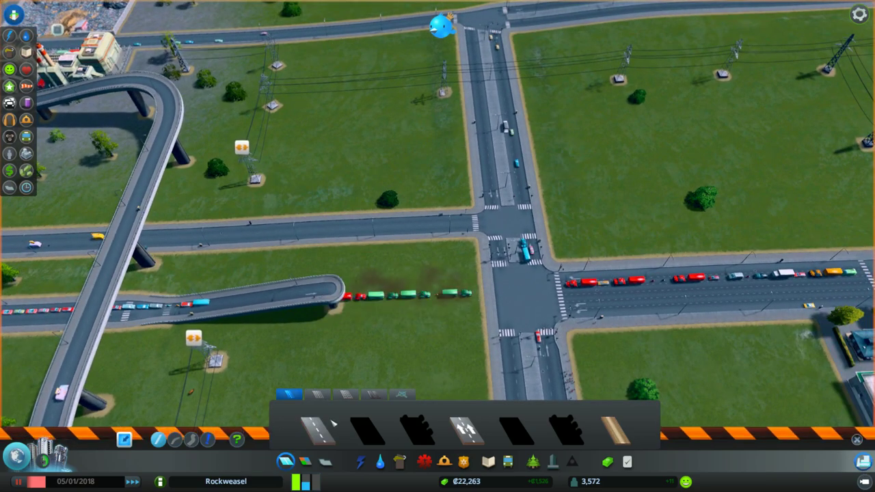
key(a)
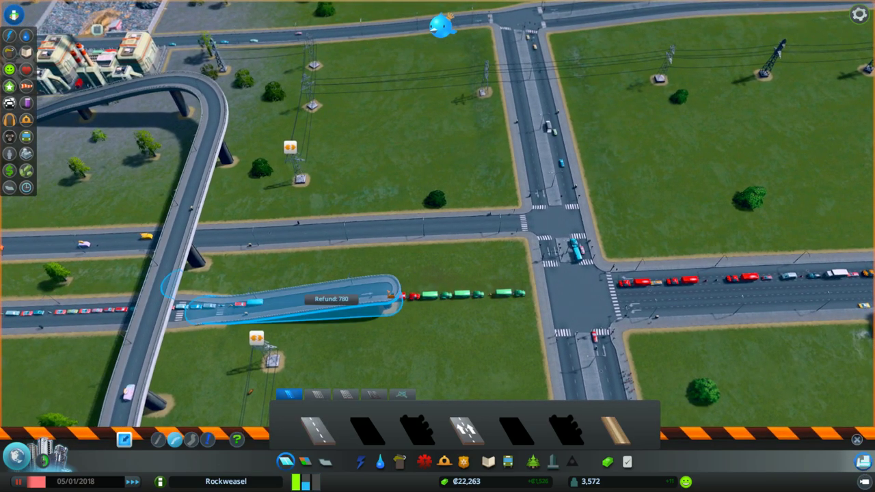
key(b)
click(385, 289)
click(575, 294)
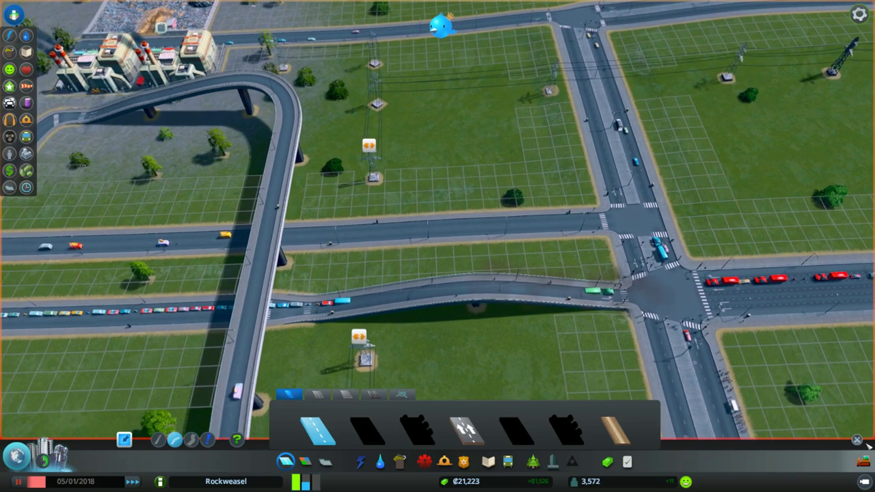
key(b)
click(479, 293)
click(305, 432)
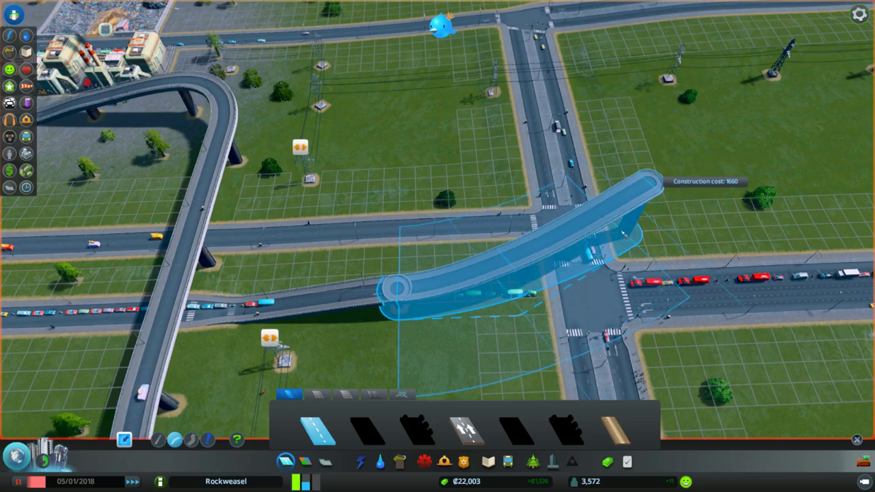
Pan, zoom and rotate around the intersection to plan the curved elevated road
key(w)
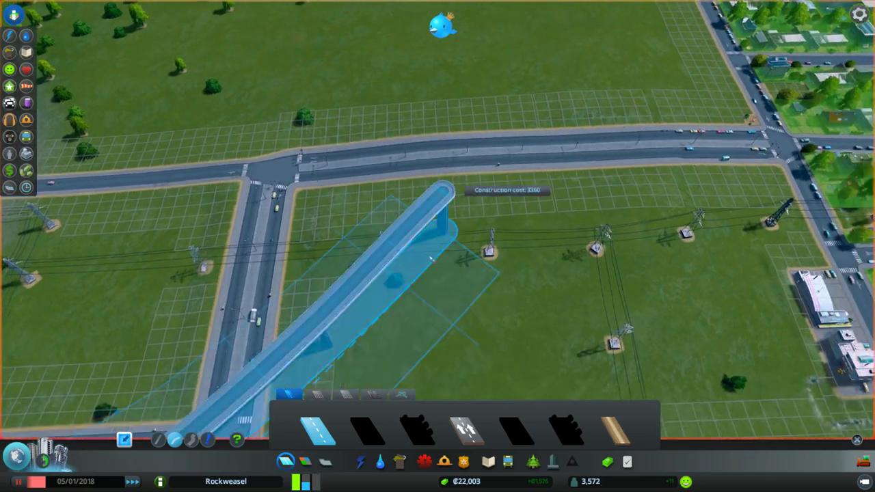
key(a)
key(s)
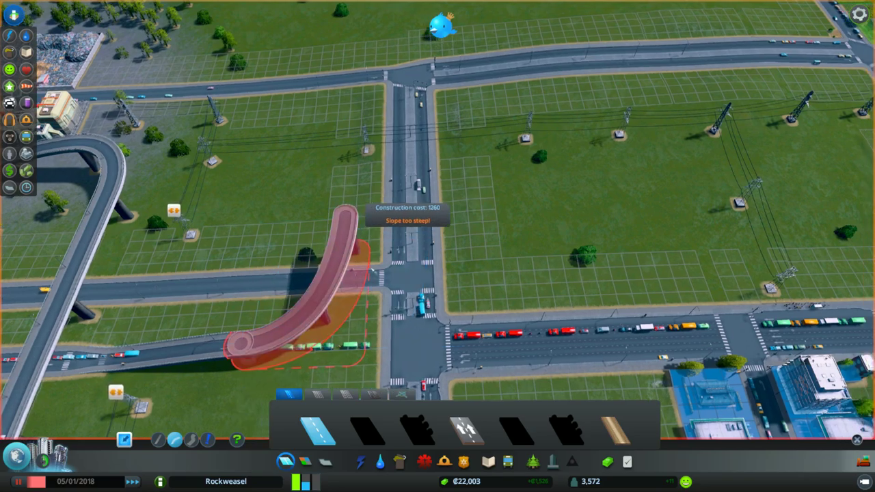
key(d)
key(s)
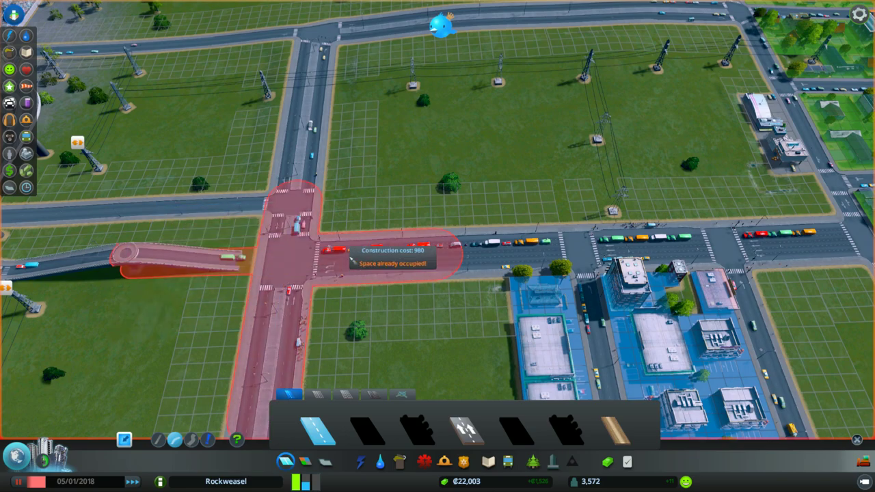
scroll(343, 215, up, 2)
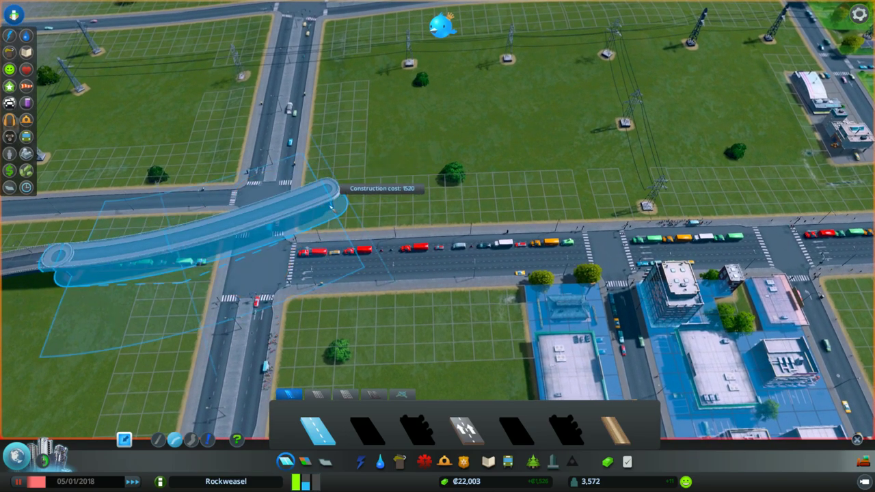
scroll(335, 204, up, 5)
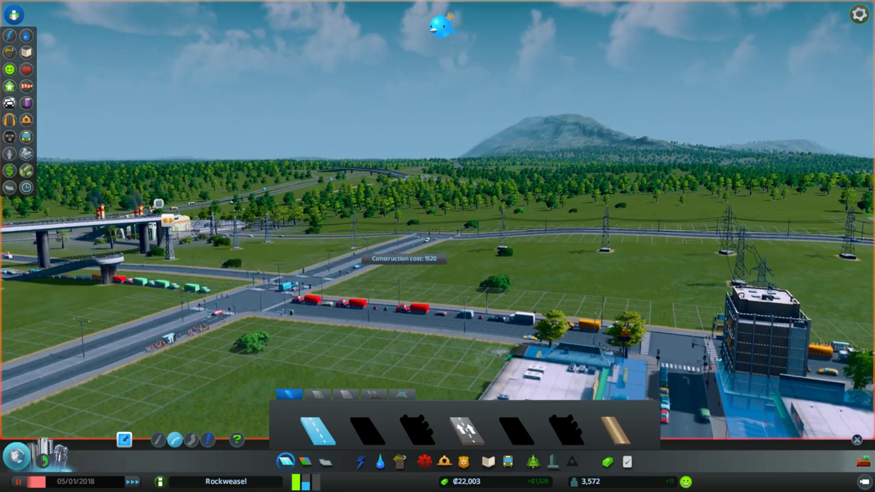
scroll(426, 230, down, 5)
scroll(431, 191, up, 3)
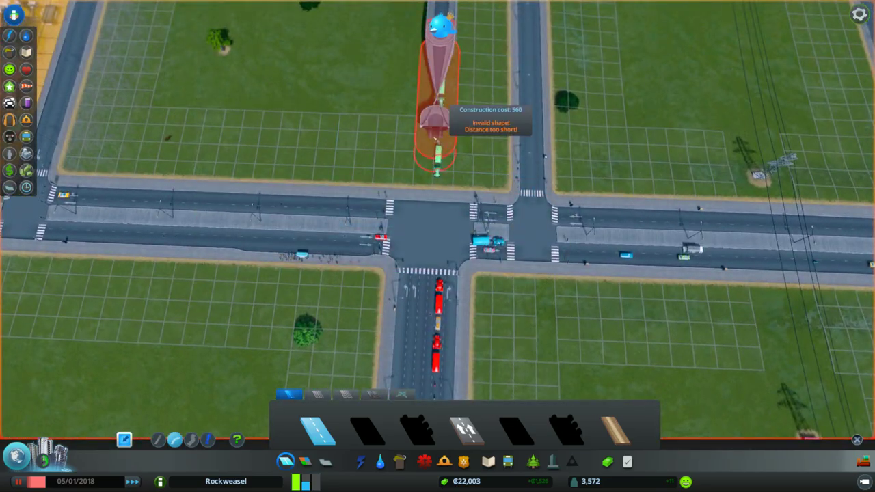
scroll(437, 175, down, 2)
key(e)
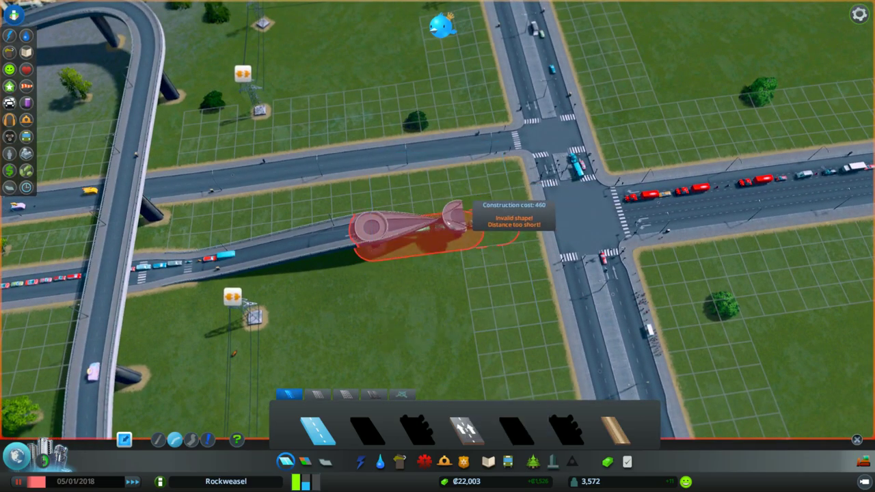
Build the curved elevated road over the intersection and connect it down to the northern avenue
key(d)
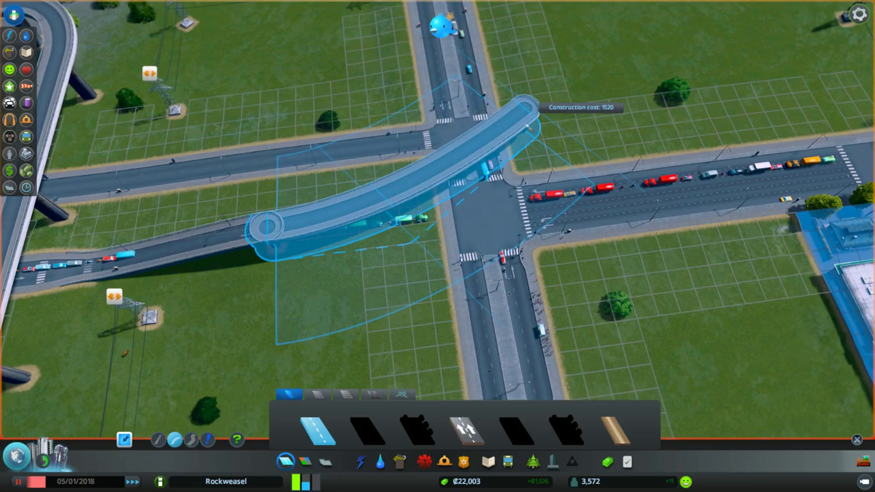
click(530, 123)
scroll(478, 94, up, 2)
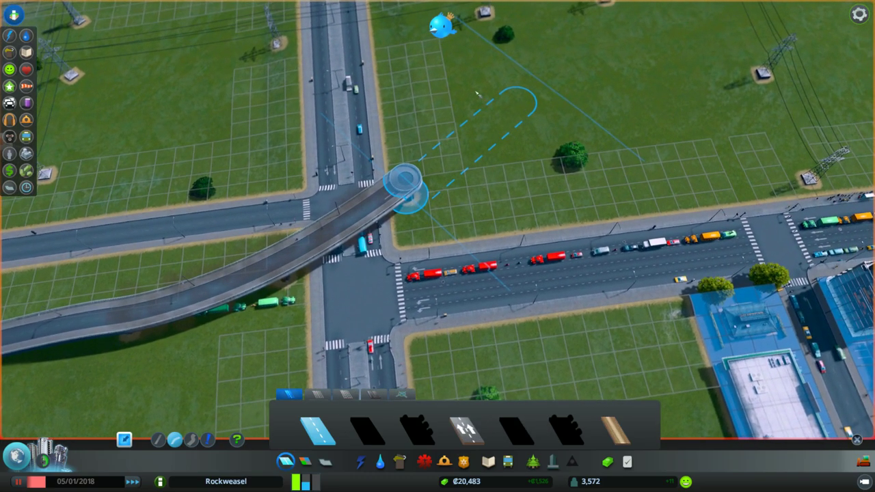
key(w)
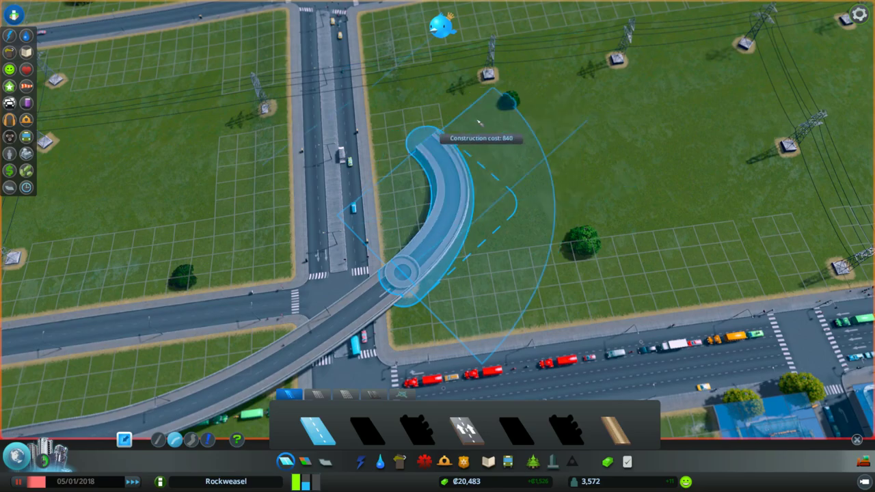
scroll(480, 121, down, 2)
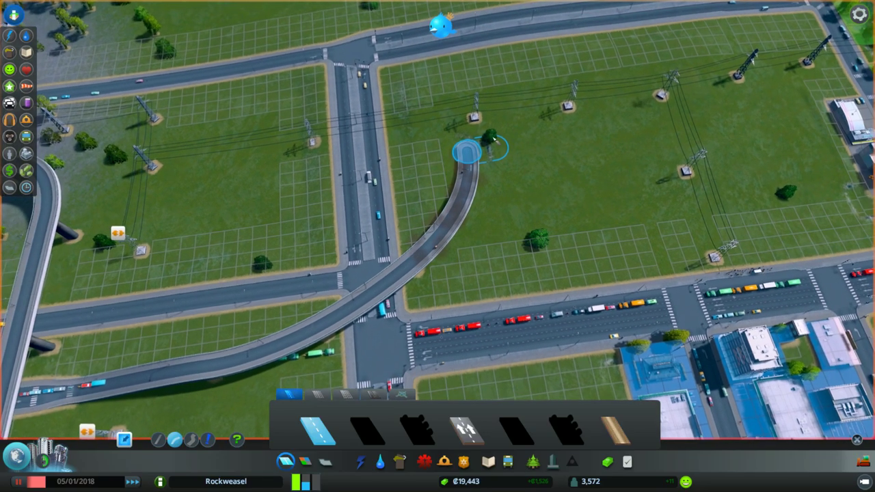
scroll(469, 110, up, 4)
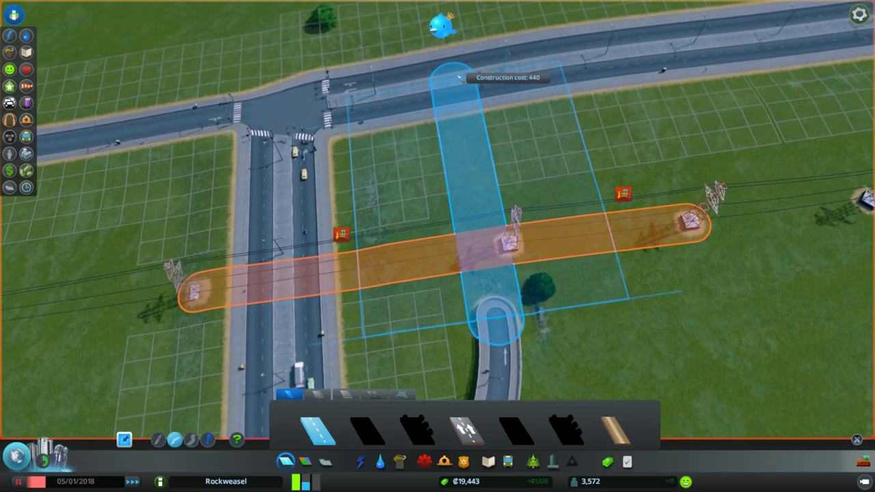
click(460, 77)
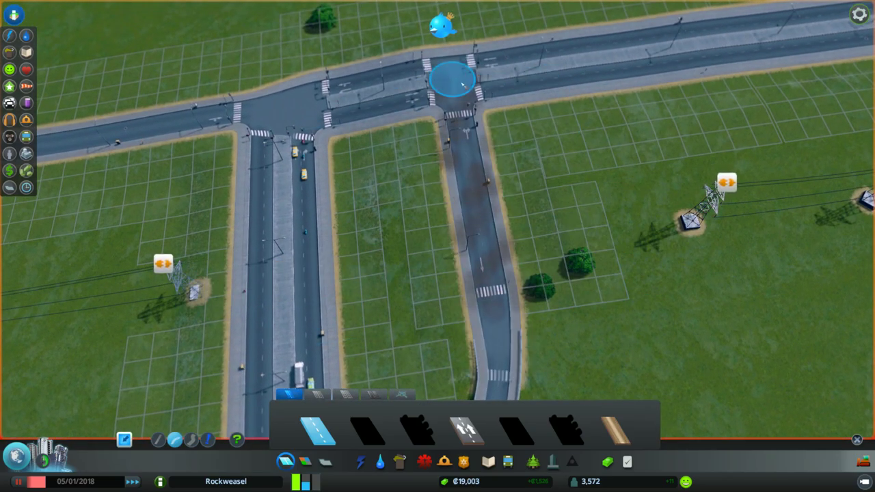
scroll(465, 81, down, 3)
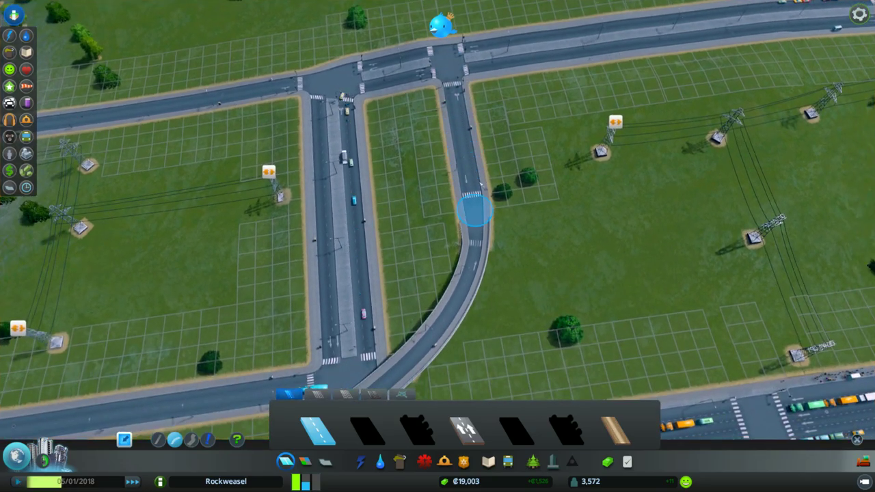
key(w)
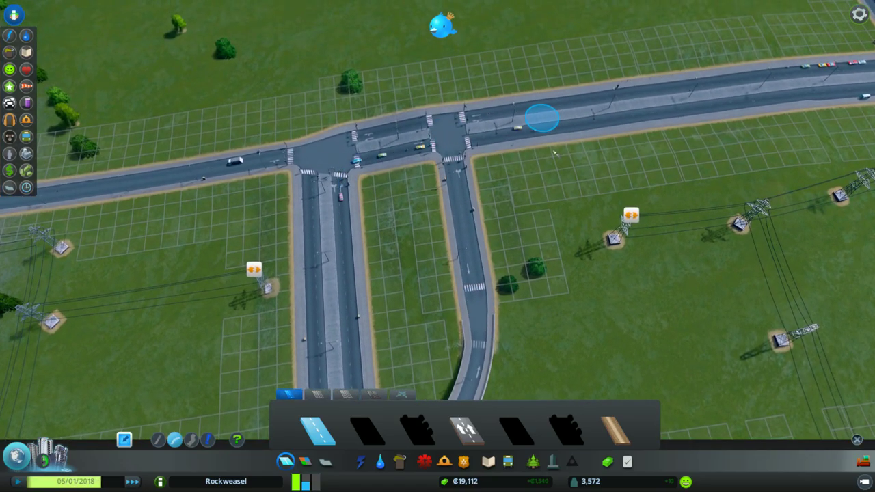
key(s)
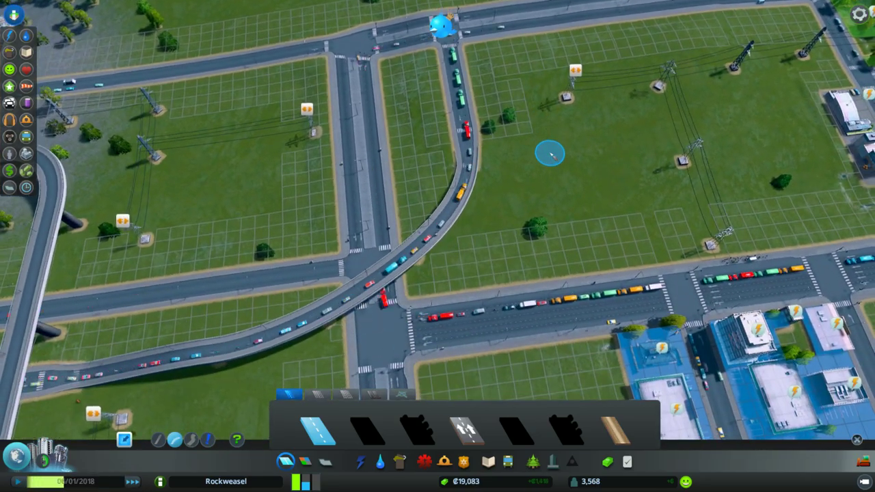
scroll(551, 154, down, 3)
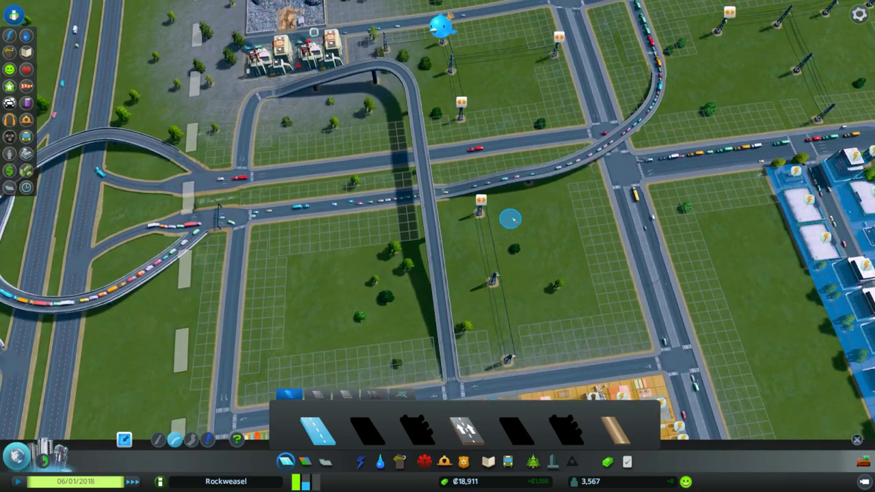
scroll(512, 218, up, 2)
key(s)
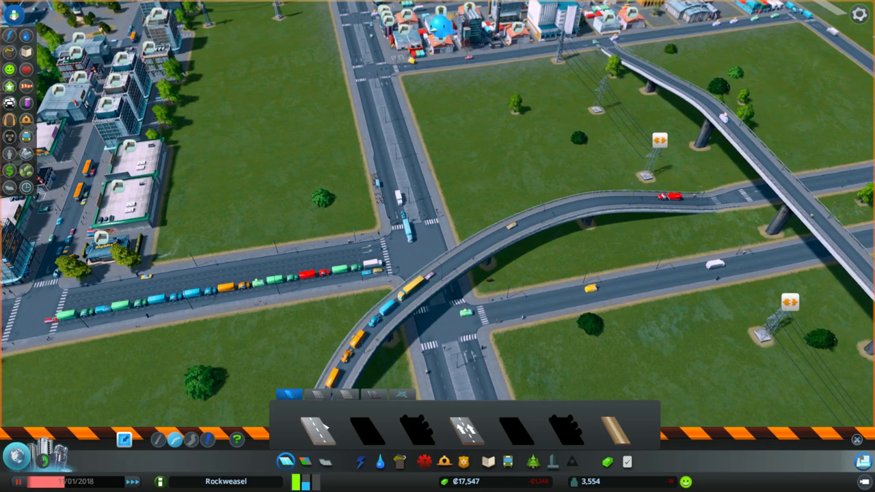
click(324, 427)
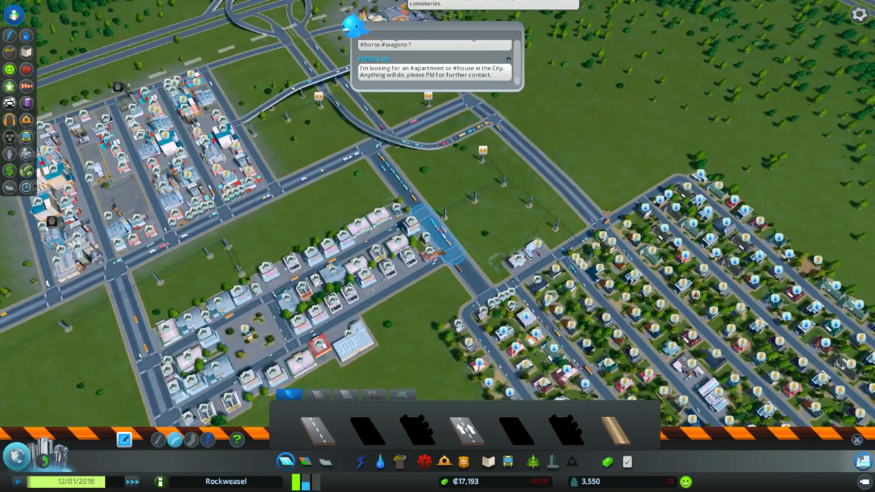
scroll(438, 226, up, 3)
click(9, 102)
scroll(417, 236, up, 2)
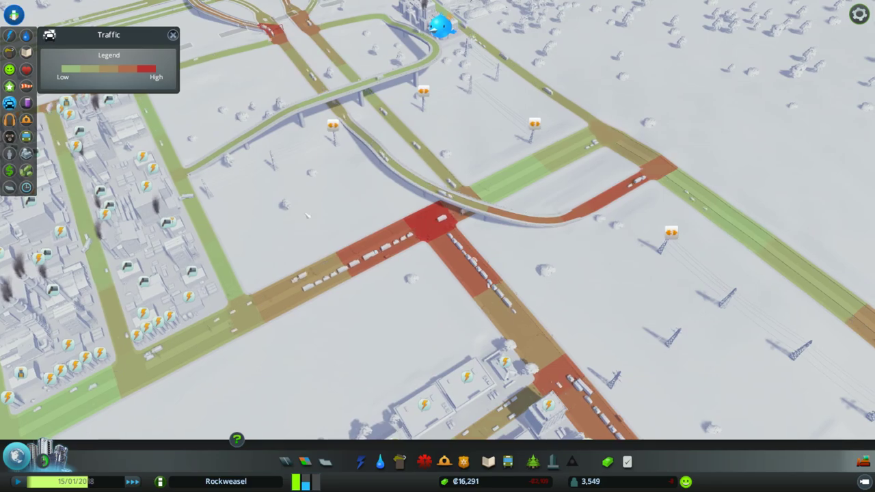
key(w)
scroll(287, 214, up, 2)
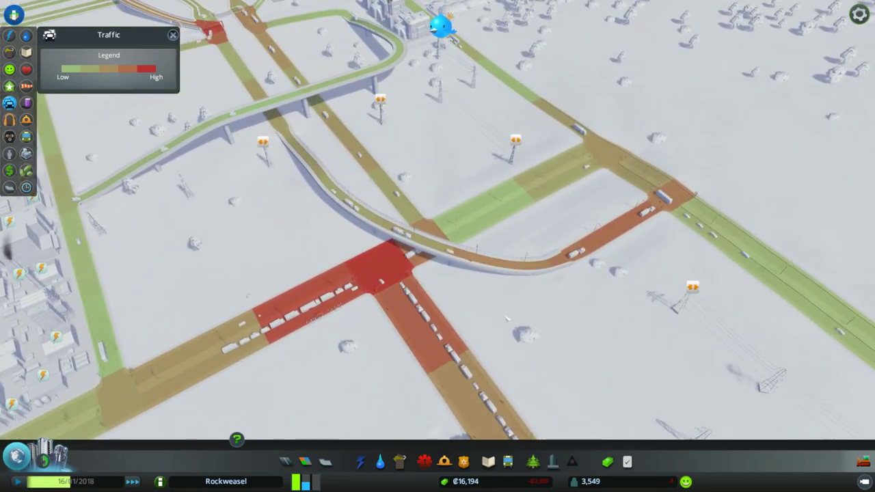
key(e)
scroll(411, 218, up, 2)
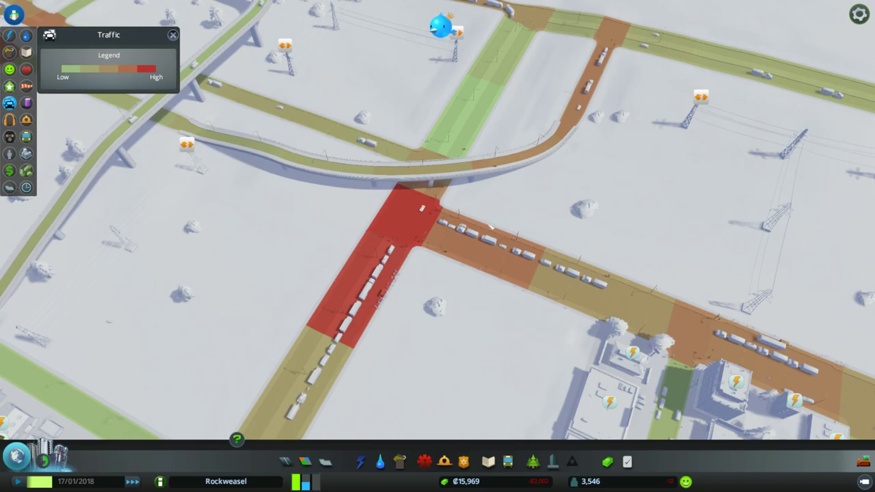
key(d)
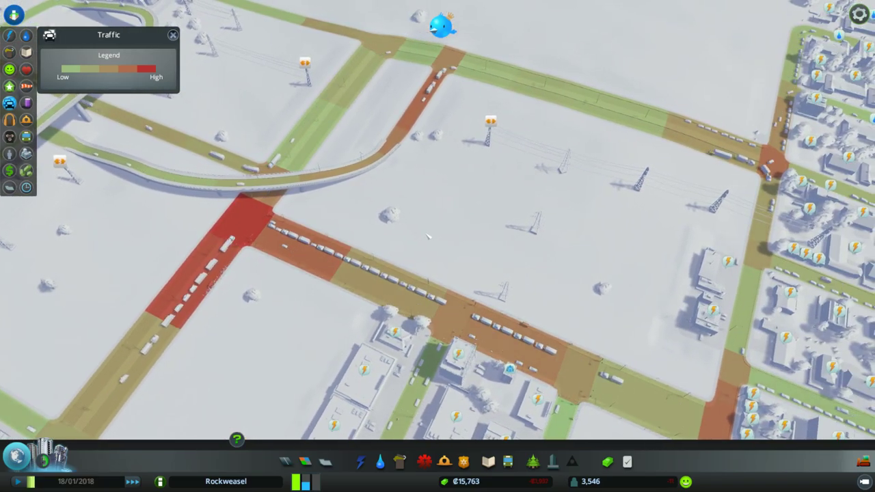
key(a)
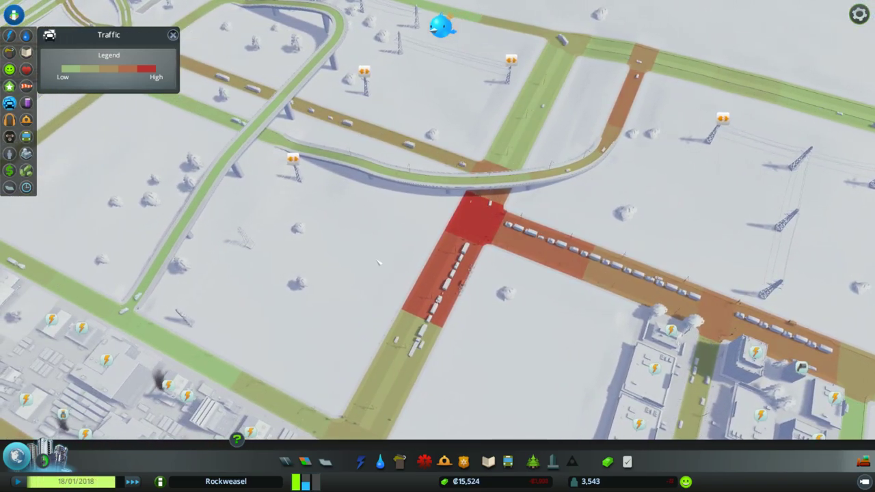
key(d)
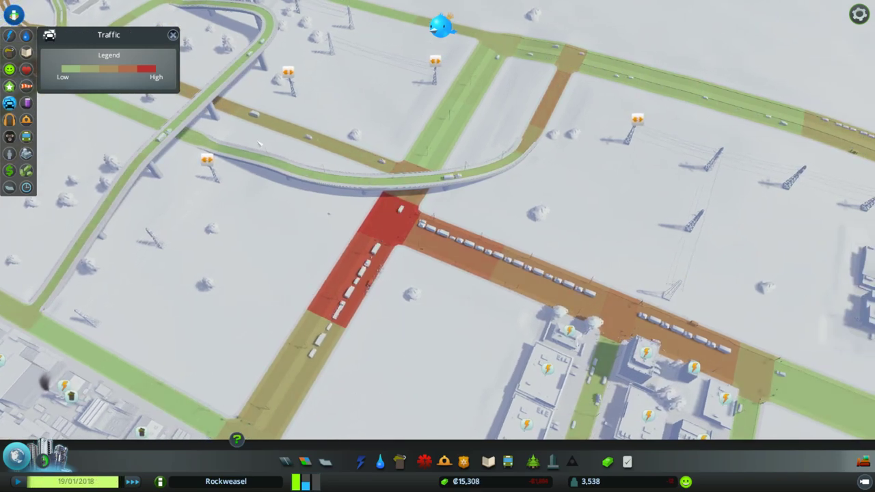
key(q)
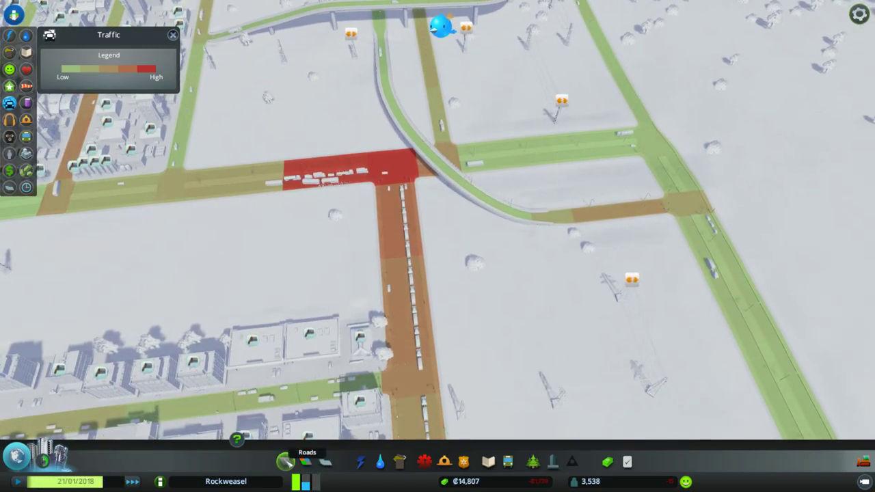
click(287, 462)
key(q)
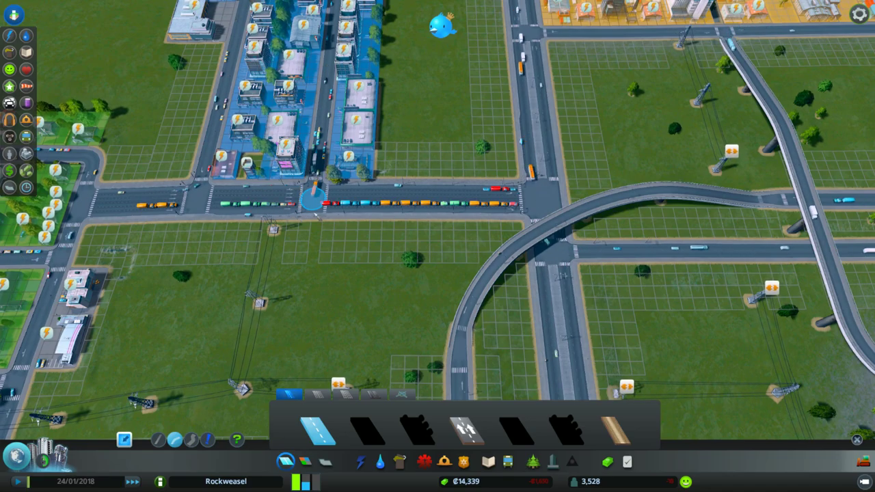
Lay a curved road from the intersection and extend it as an elevated segment toward the flyover
click(313, 200)
key(w)
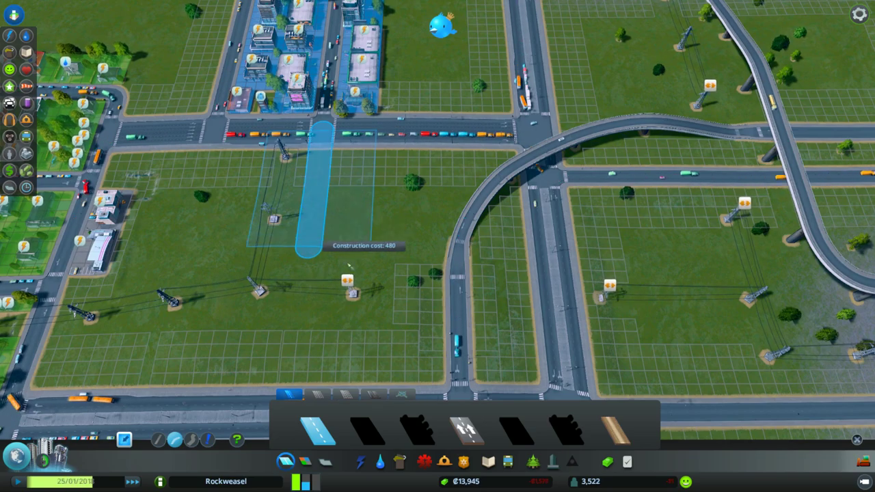
click(307, 242)
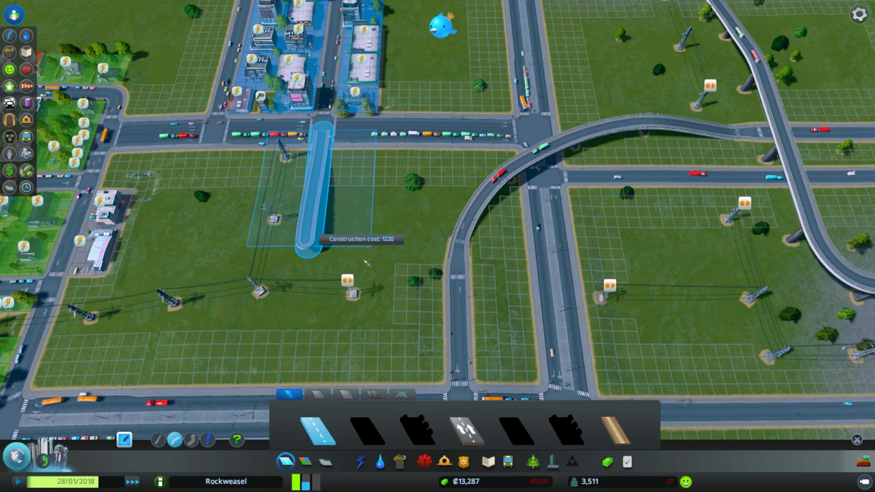
click(386, 262)
key(d)
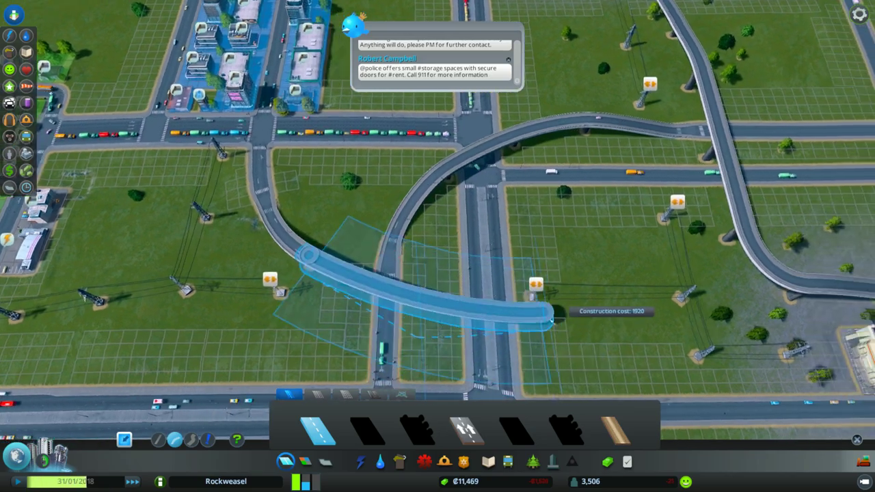
key(d)
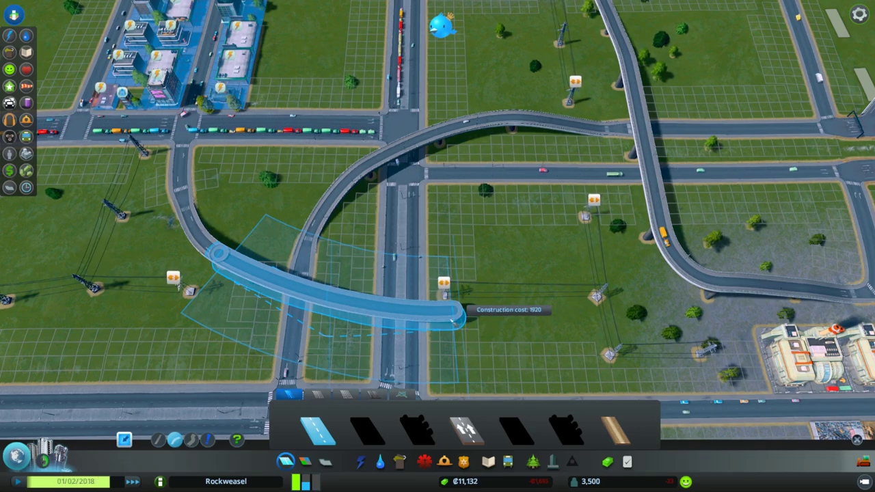
click(480, 316)
key(d)
click(506, 294)
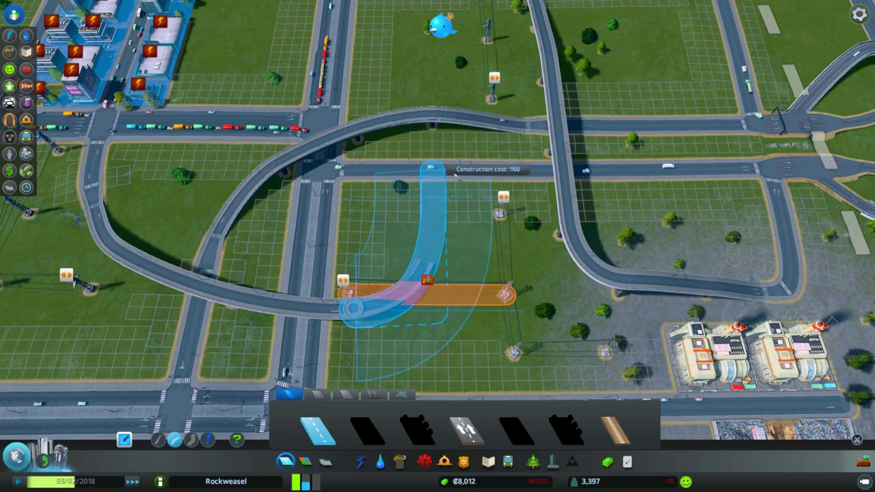
key(w)
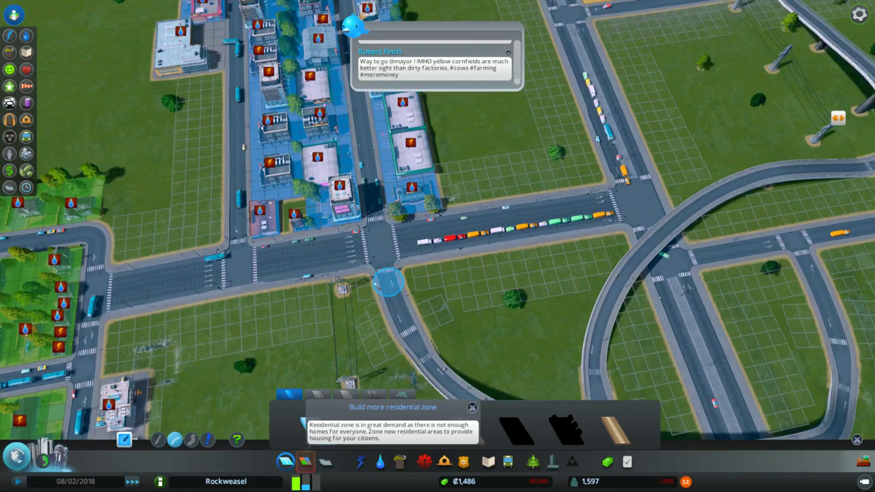
scroll(439, 247, up, 3)
scroll(439, 248, up, 5)
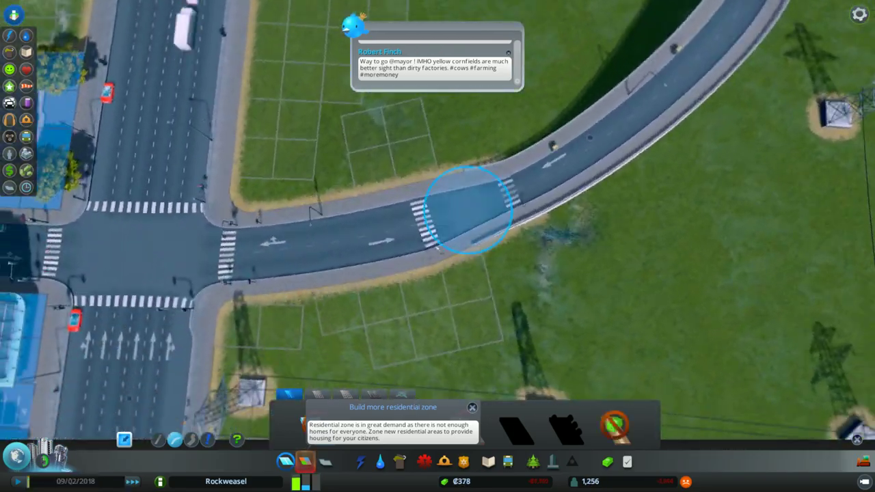
scroll(468, 208, down, 3)
scroll(437, 246, down, 5)
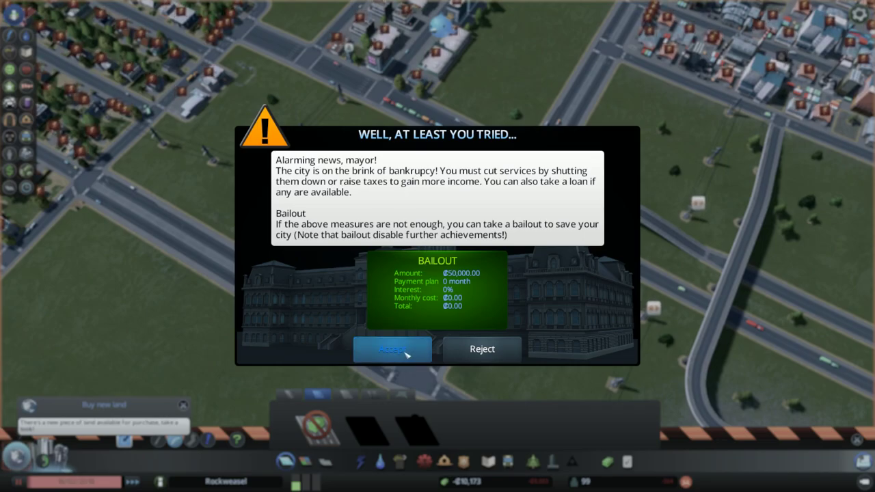
Accept the ₡50,000 bailout and run a power line from the existing pylon
click(406, 351)
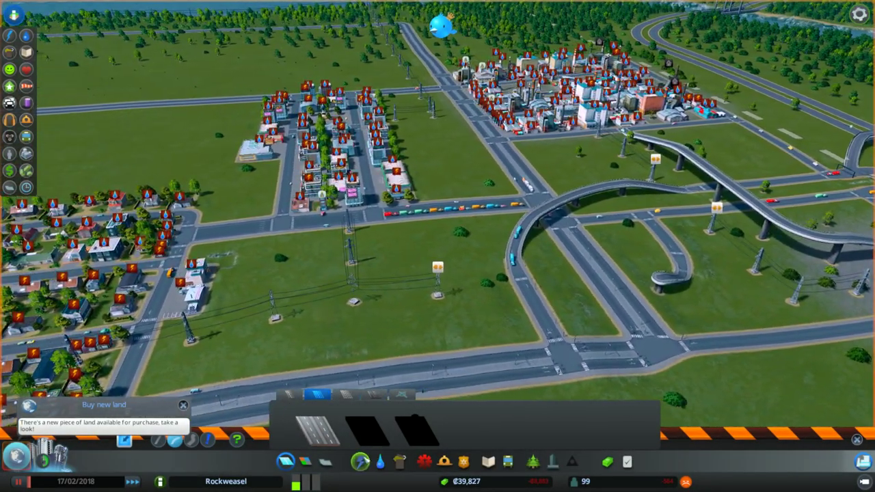
click(361, 461)
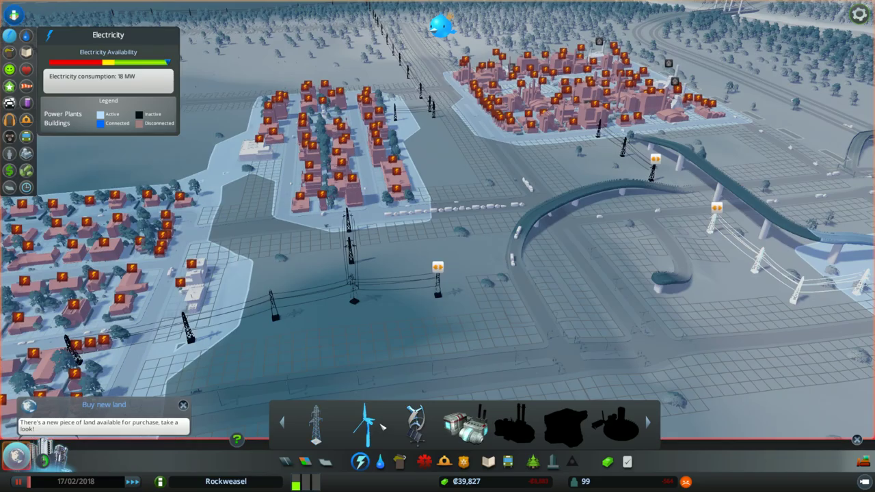
click(373, 424)
click(316, 424)
click(437, 279)
key(d)
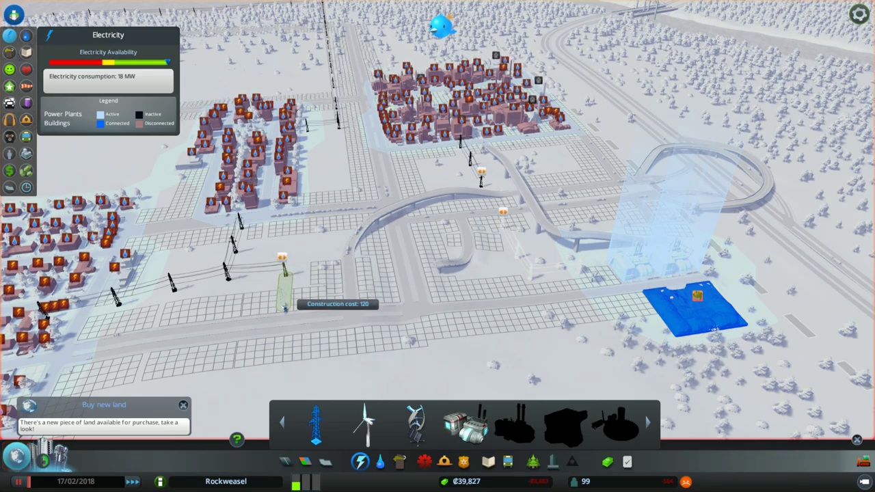
click(285, 309)
Extend power lines with pylons along the roads to connect the districts
click(621, 309)
key(w)
key(e)
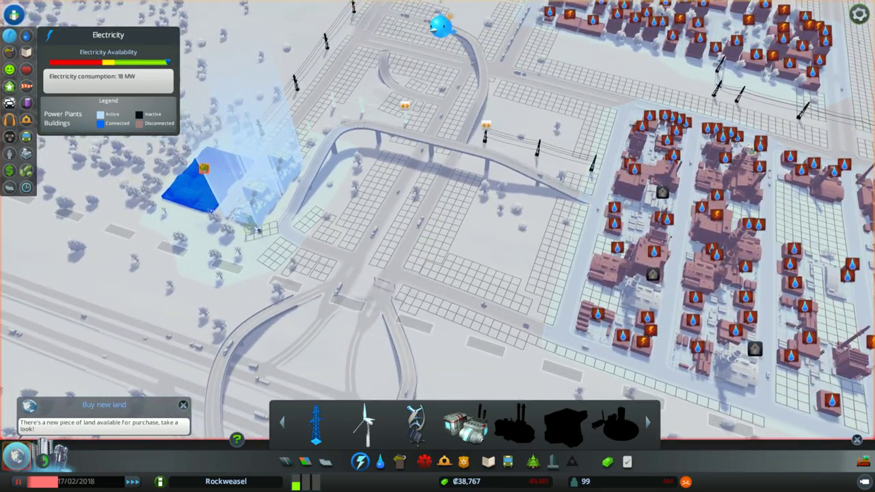
click(257, 220)
right_click(294, 222)
scroll(407, 197, up, 5)
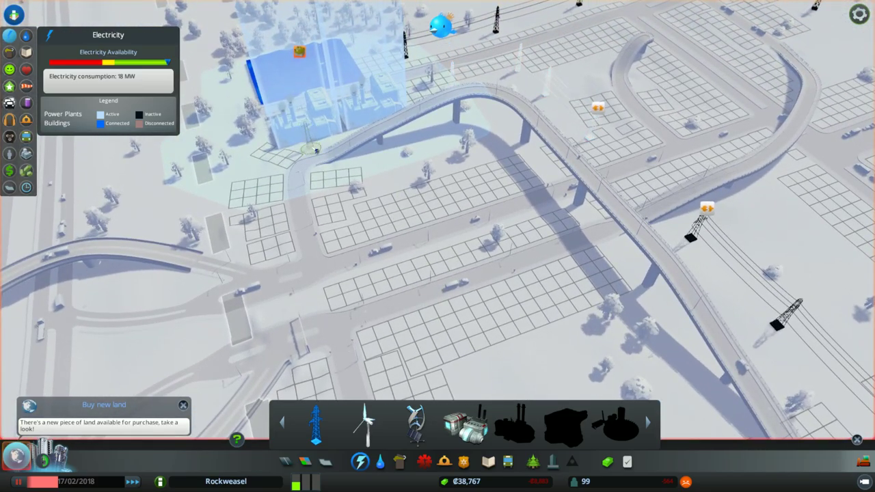
click(314, 149)
scroll(349, 191, down, 2)
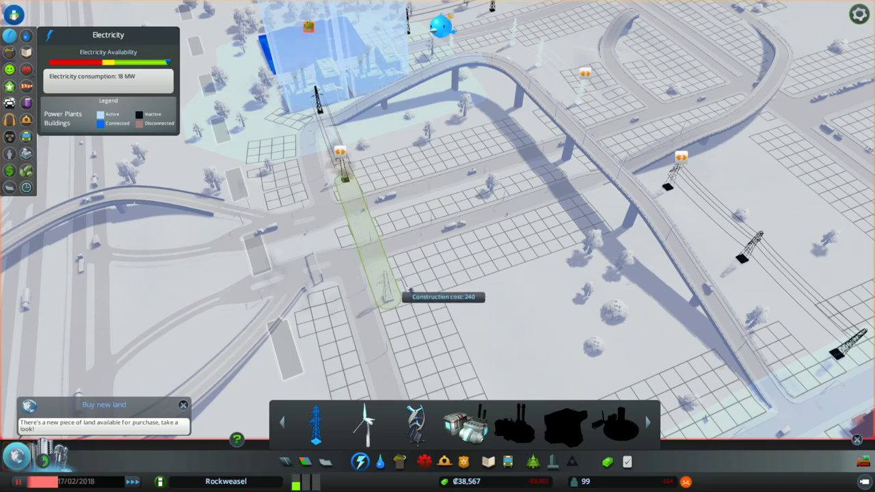
click(381, 283)
Review the residential districts, close the electricity overlay, bring up Loans, and pause
key(q)
scroll(706, 359, up, 3)
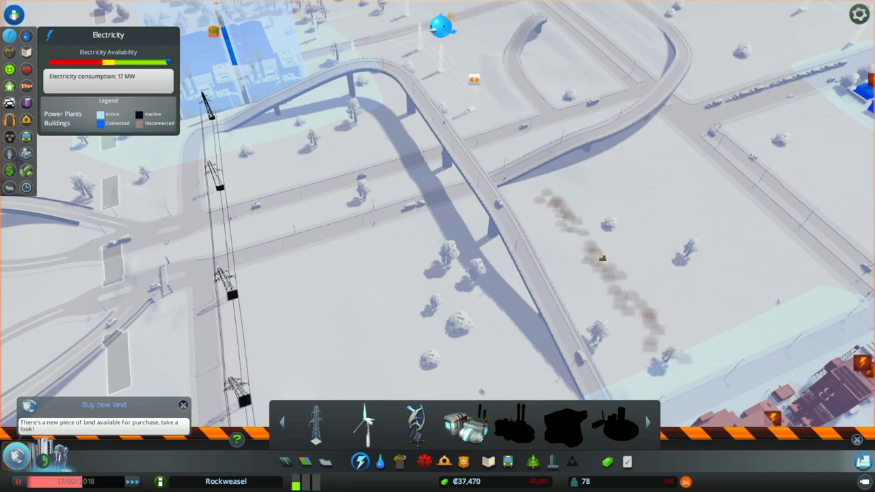
key(w)
key(q)
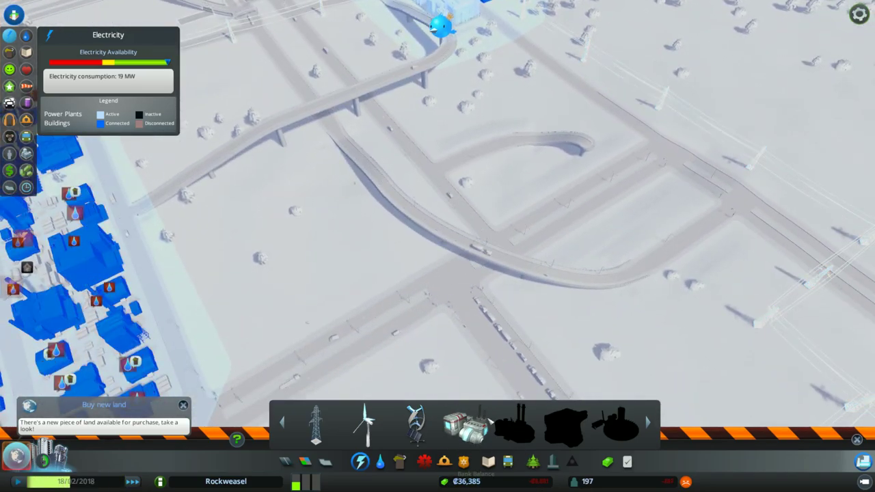
key(f)
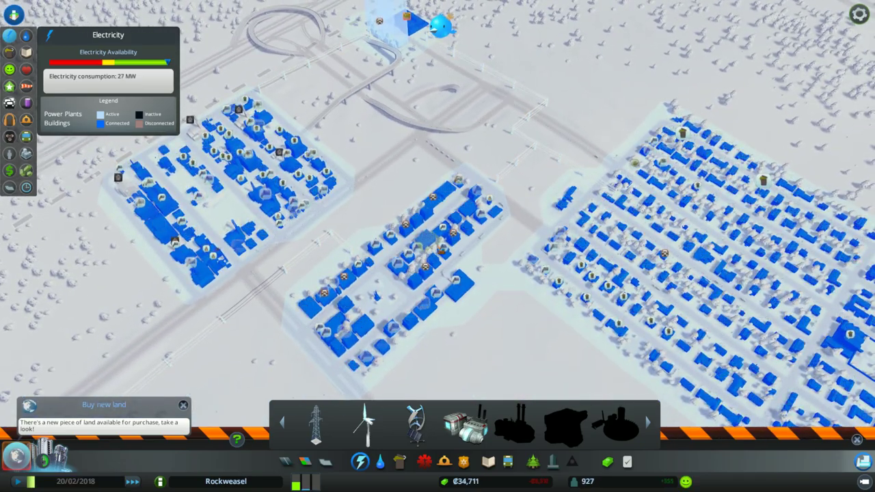
key(f)
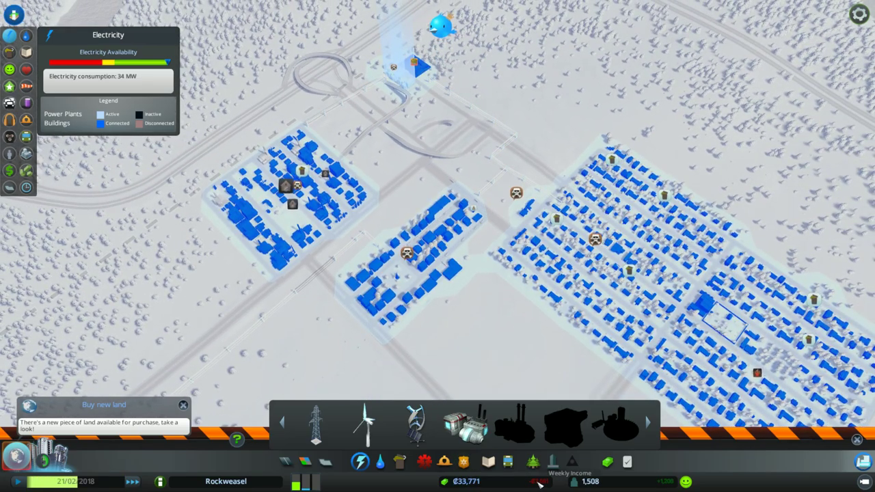
key(e)
key(a)
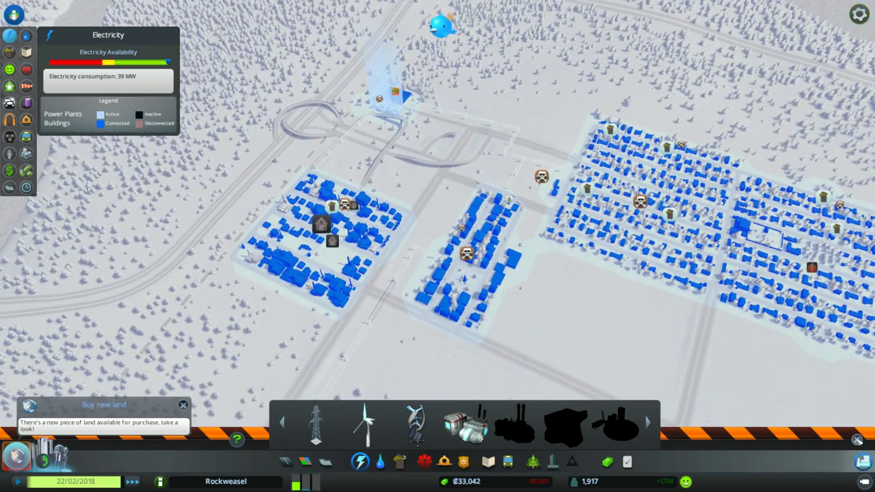
key(Escape)
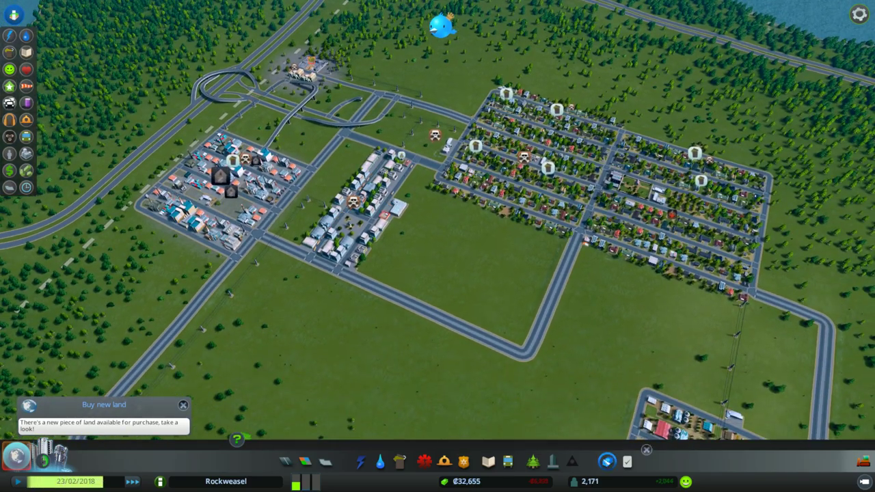
key(F1)
key(space)
Close the economy panel, let the simulation run briefly, then pause it again
click(646, 126)
key(space)
scroll(437, 246, up, 3)
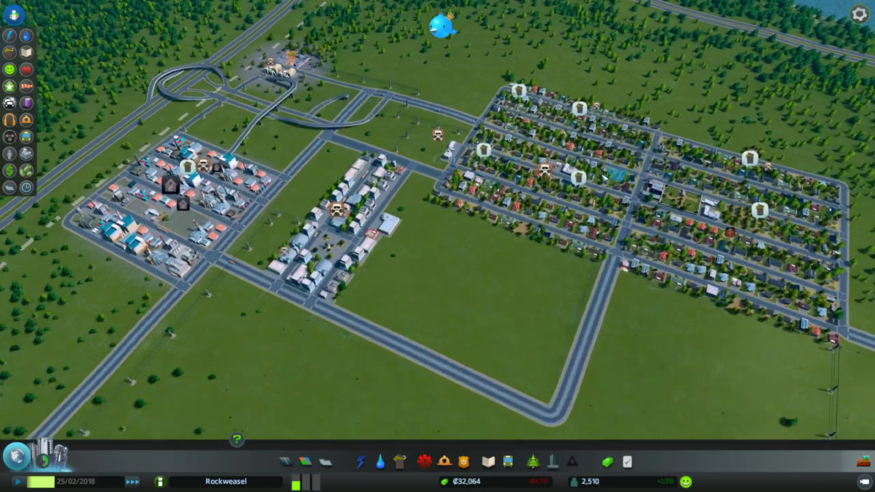
scroll(437, 246, up, 5)
key(space)
Bulldoze the hairpin ramp and the curved ramp's end segment
key(r)
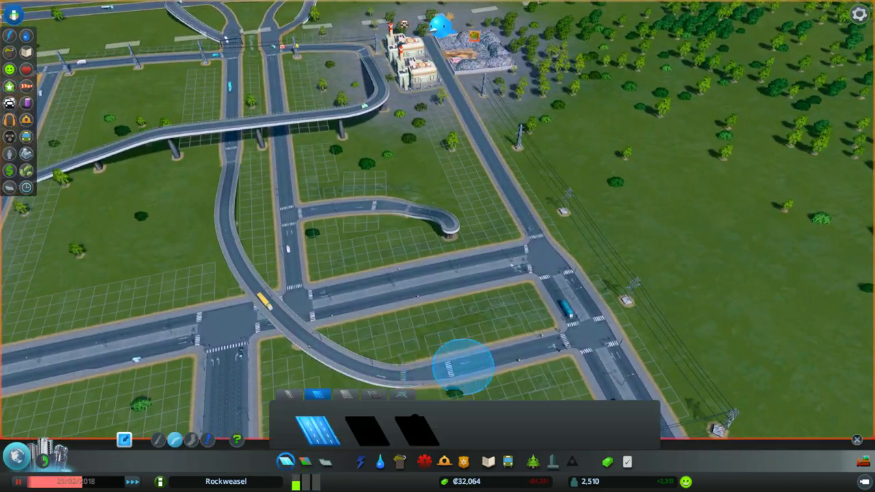
key(q)
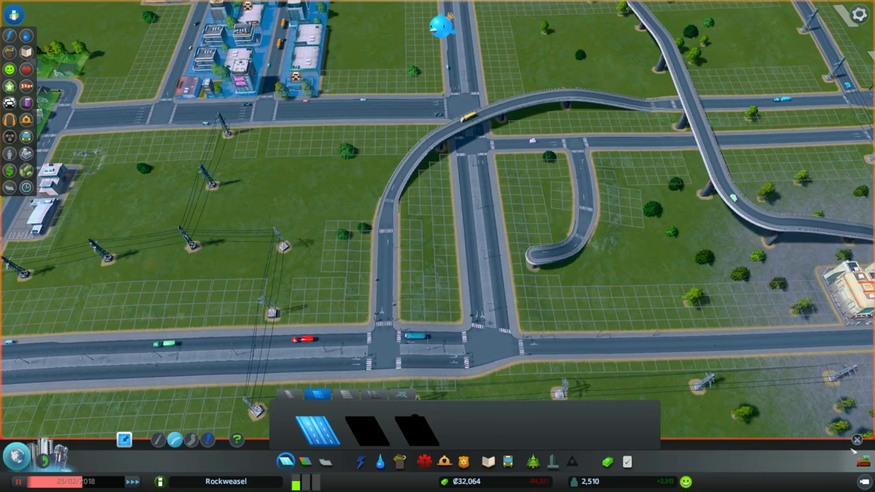
key(b)
click(567, 250)
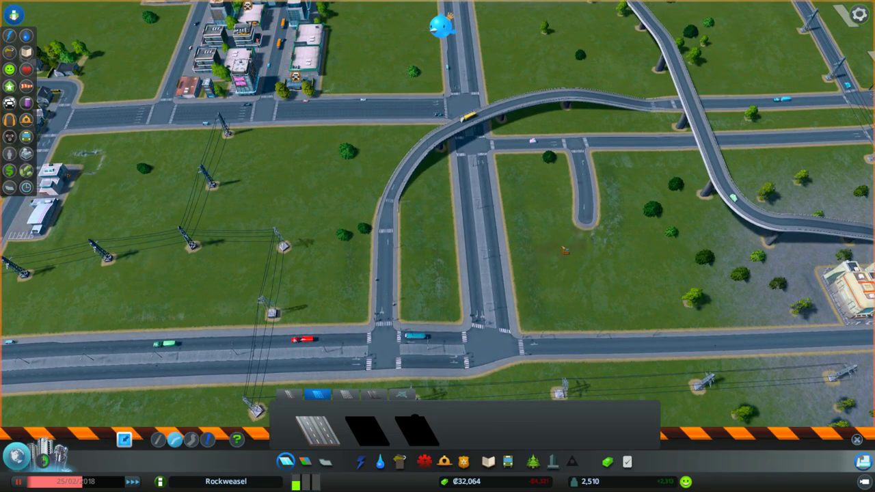
click(582, 192)
key(a)
Demolish the remaining elevated ramp segment, the rest of the curved ramp and the intersection stub
key(b)
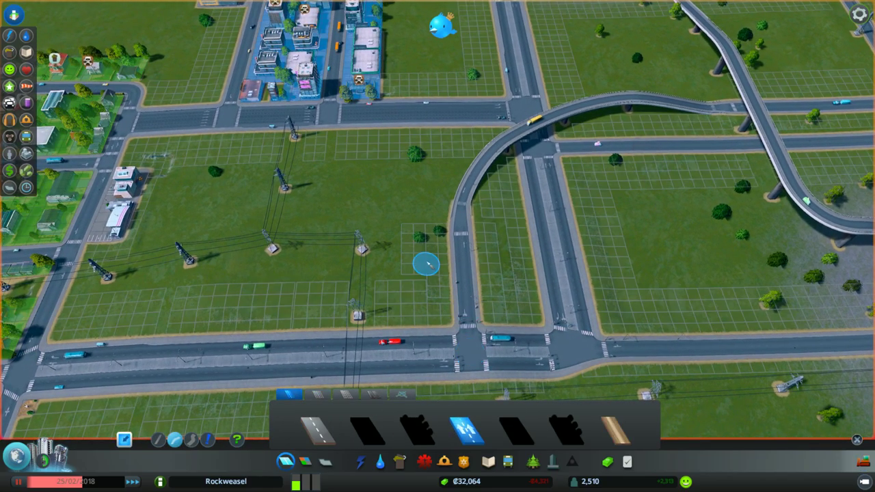
key(w)
key(s)
key(d)
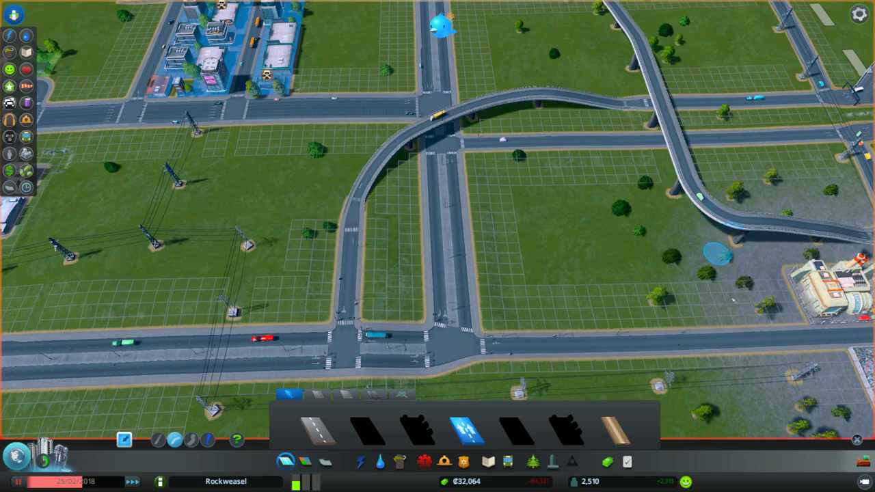
key(w)
key(b)
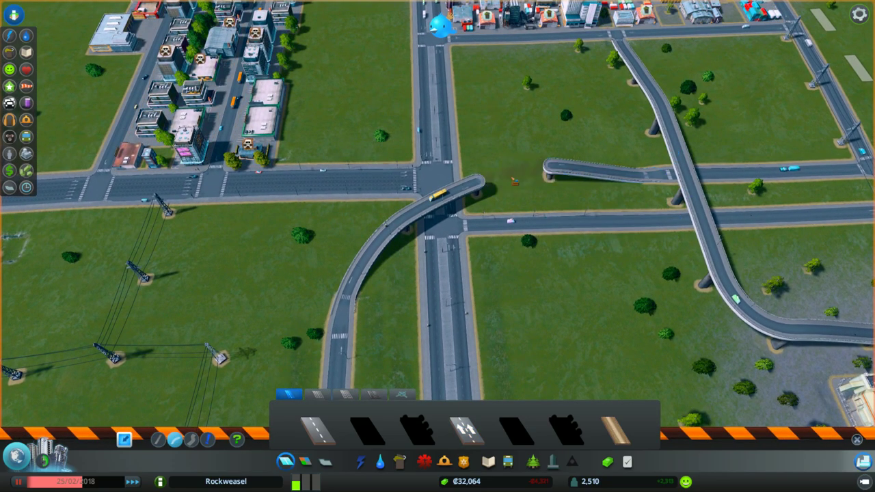
click(565, 177)
click(390, 252)
click(424, 208)
Lay an elevated one-way road to a new pillar, abandoning the blocked curve
key(s)
click(467, 431)
click(501, 134)
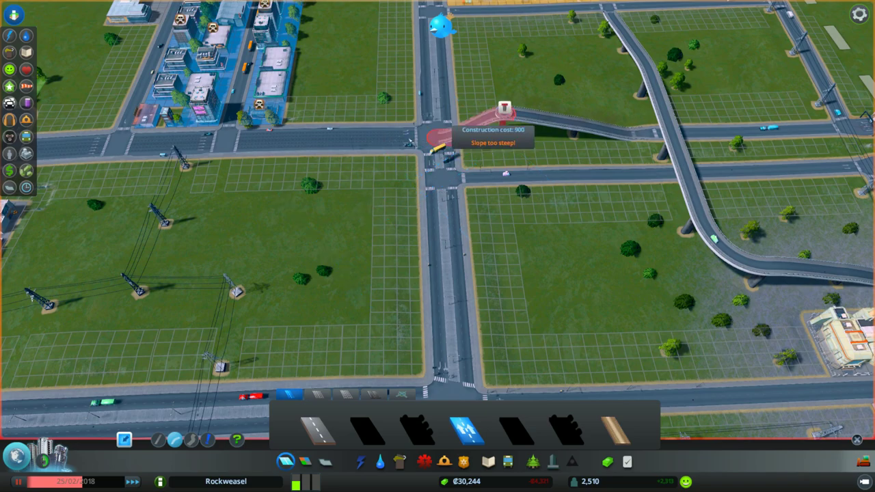
click(417, 130)
right_click(438, 139)
Demolish two of the newly built elevated road segments
key(w)
key(d)
key(b)
click(479, 197)
click(561, 205)
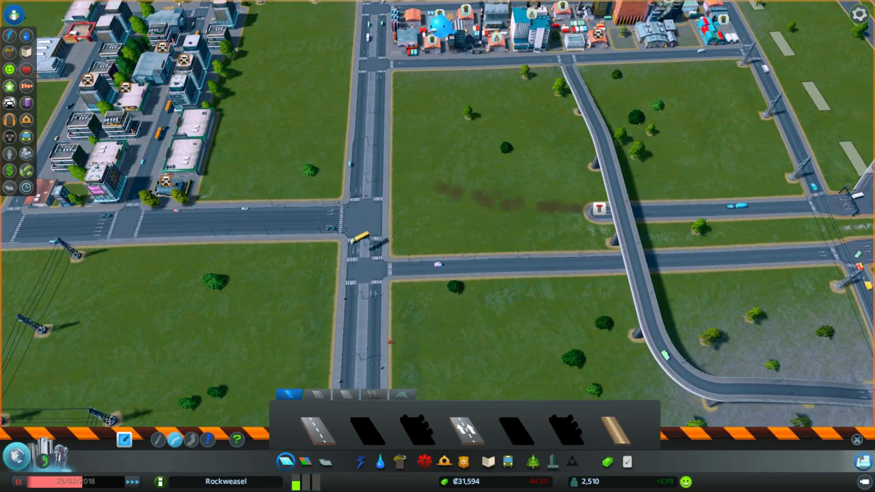
Build a lowered one-way road from the node to the intersection
click(467, 430)
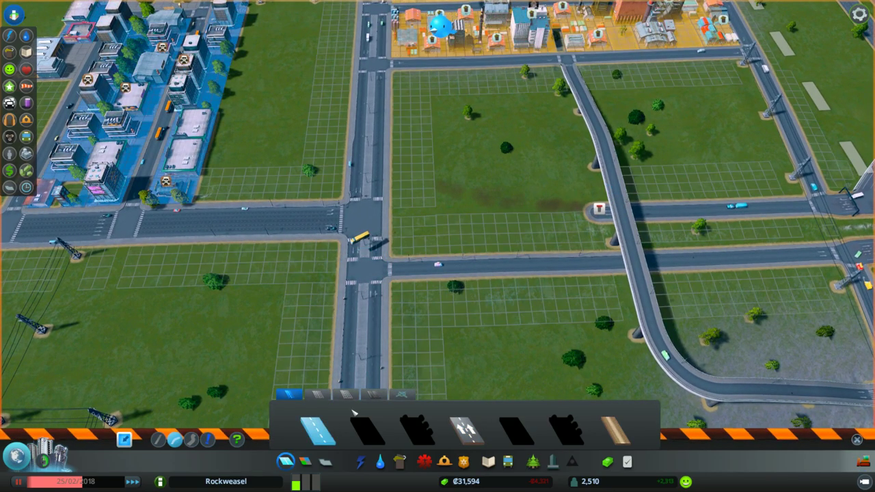
click(500, 219)
key(Page_Up)
key(Page_Up)
key(Page_Down)
key(Page_Down)
click(487, 213)
click(401, 221)
click(364, 219)
Remove an elevated road segment beside the intersection
key(b)
key(d)
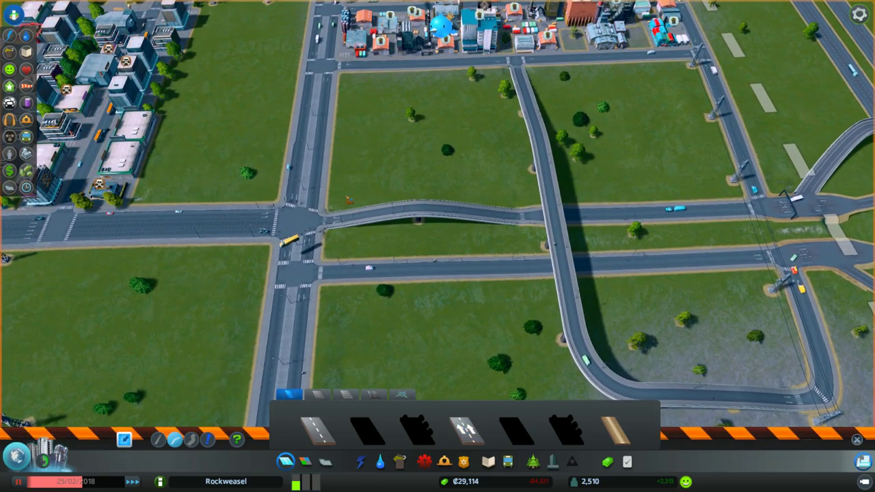
click(350, 204)
key(a)
key(b)
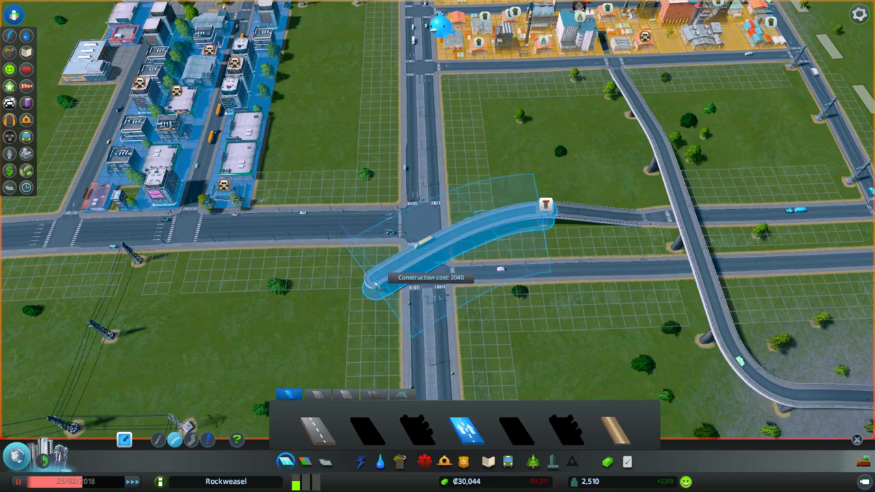
Build an elevated one-way segment curving down to the lower road
click(383, 246)
key(s)
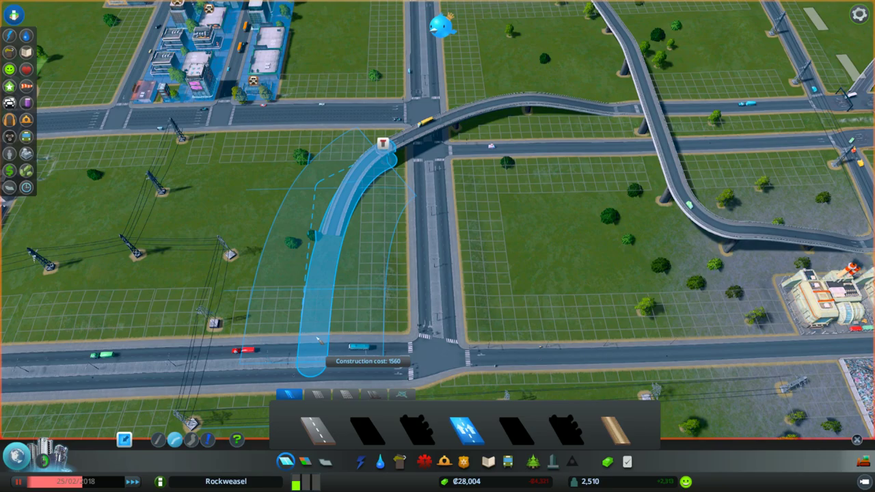
click(318, 340)
key(w)
key(a)
scroll(383, 205, up, 2)
Run a one-way road from the main avenue, then curve it down to the lower road
click(349, 171)
click(343, 190)
scroll(343, 282, down, 2)
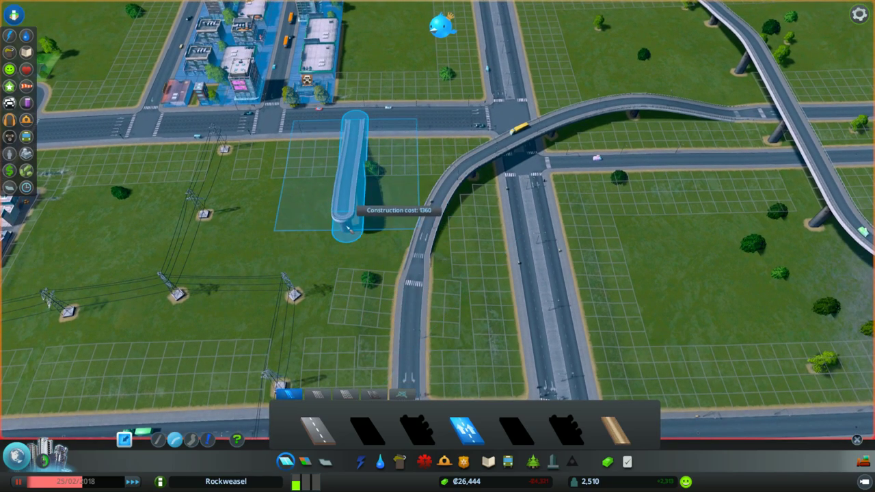
click(346, 219)
right_click(410, 329)
click(343, 339)
Extend the ramp with a straight elevated segment curving up to the flyover
click(472, 321)
right_click(620, 333)
key(d)
click(571, 318)
right_click(666, 323)
click(722, 315)
click(691, 197)
Orbit around the new interchange loop and open the Intersections tab in the Roads panel
key(q)
scroll(438, 254, down, 3)
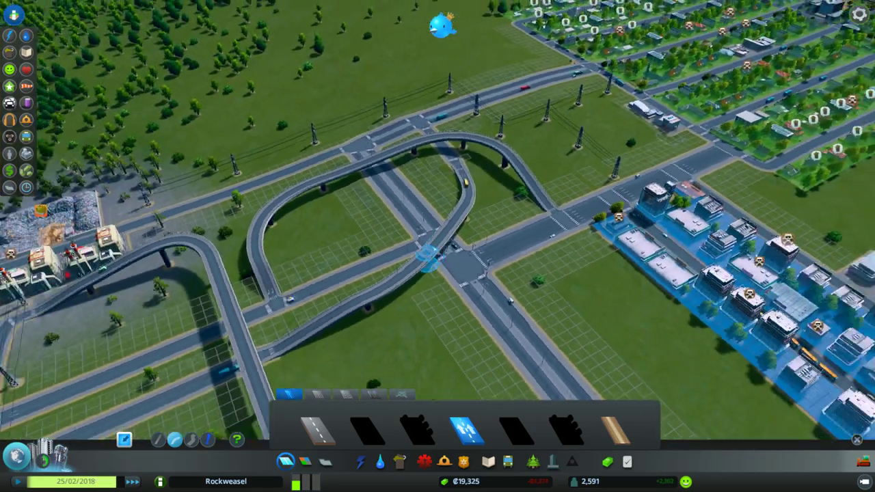
key(q)
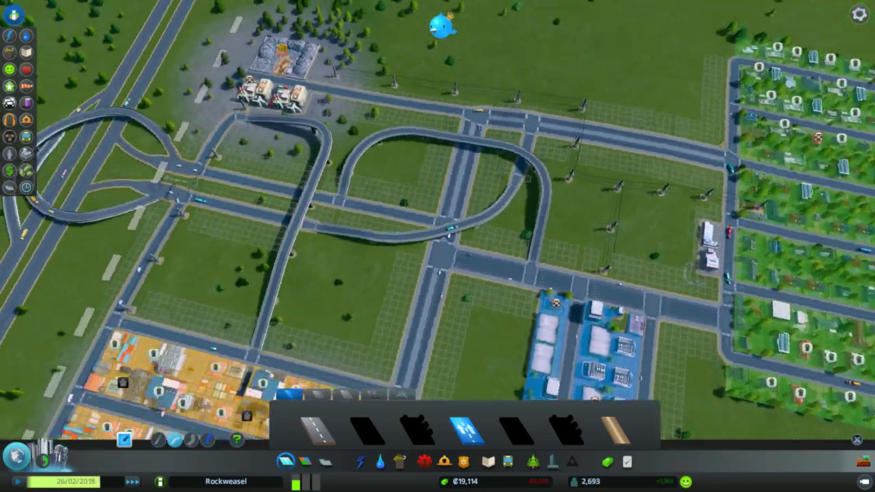
key(q)
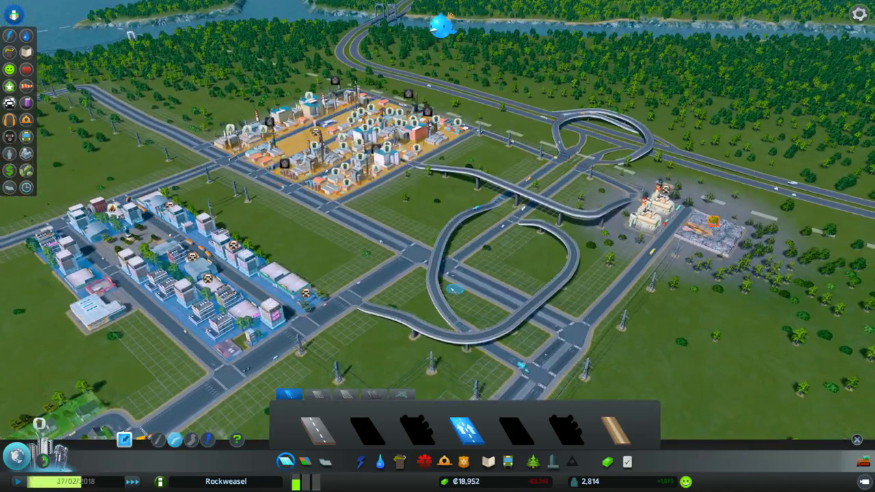
key(q)
scroll(454, 290, up, 3)
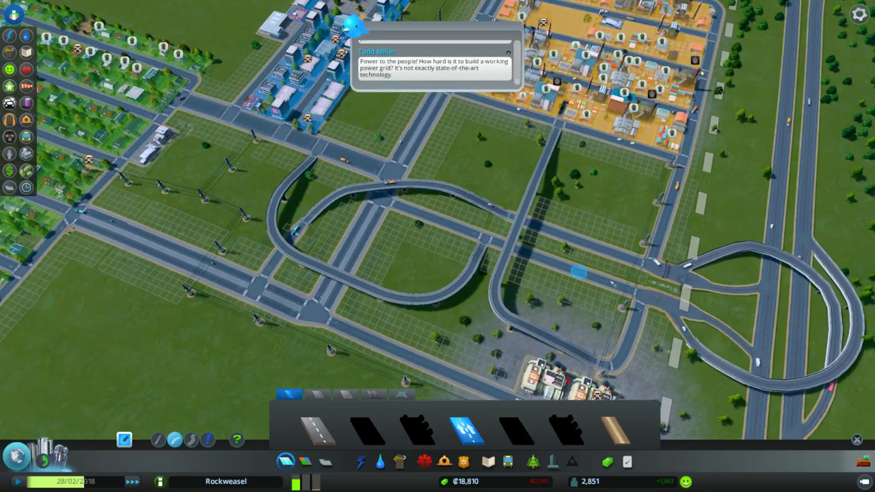
key(d)
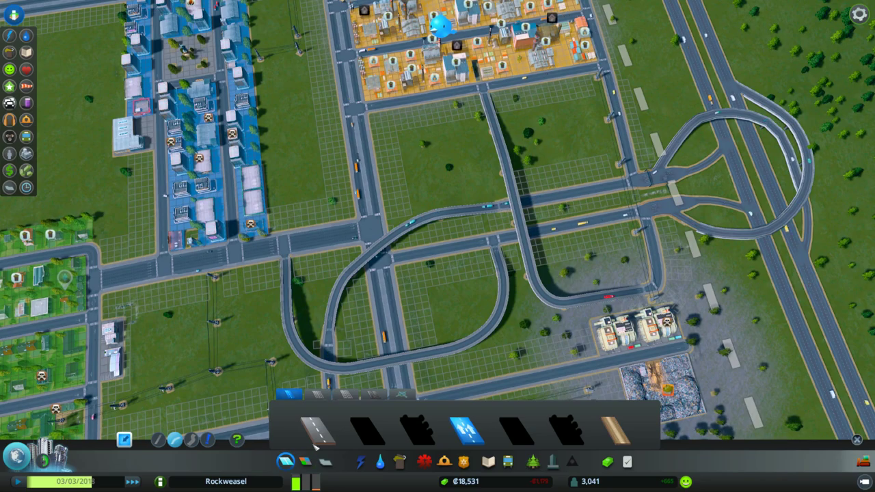
click(400, 395)
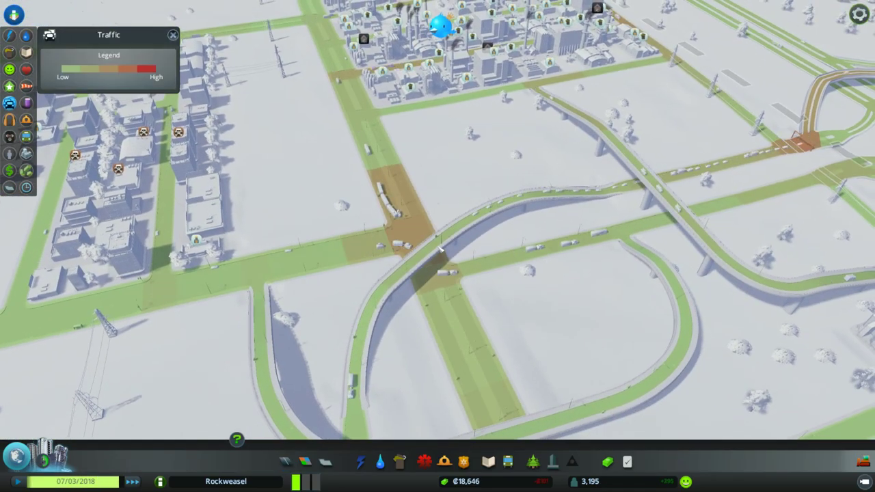
scroll(441, 251, down, 5)
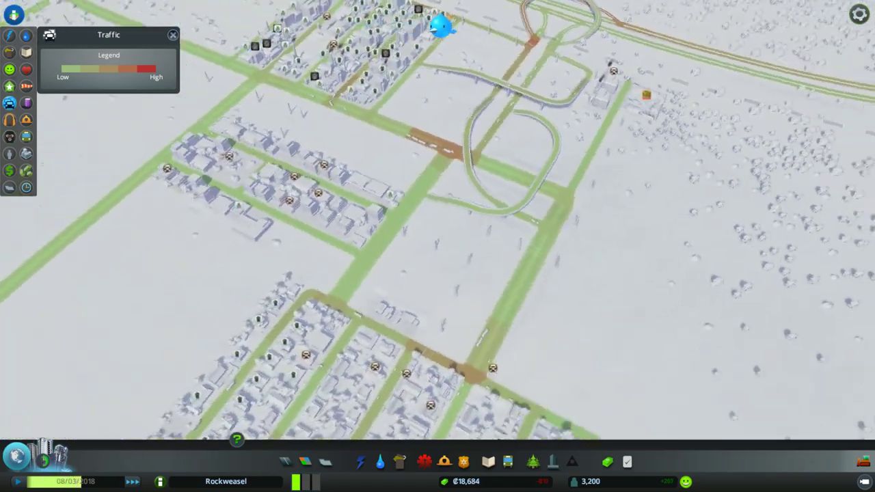
scroll(441, 250, down, 2)
key(e)
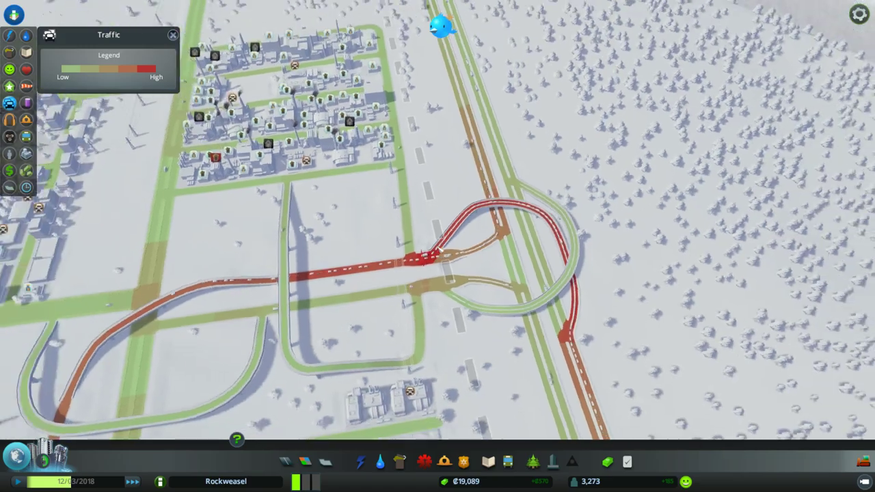
key(w)
scroll(508, 321, up, 3)
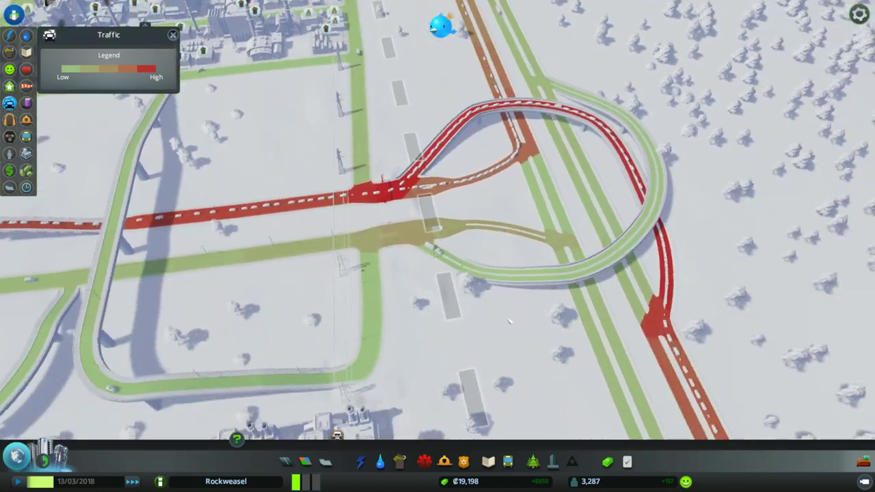
scroll(509, 321, down, 3)
scroll(508, 321, up, 5)
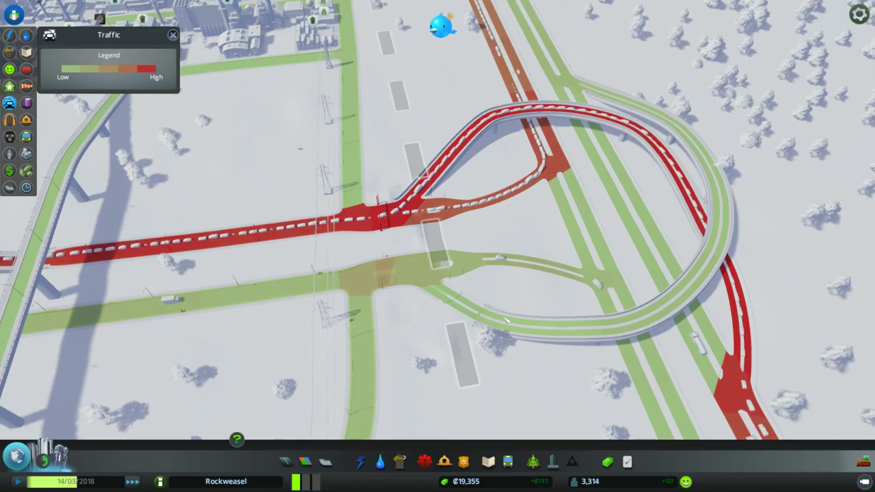
scroll(507, 320, down, 2)
key(q)
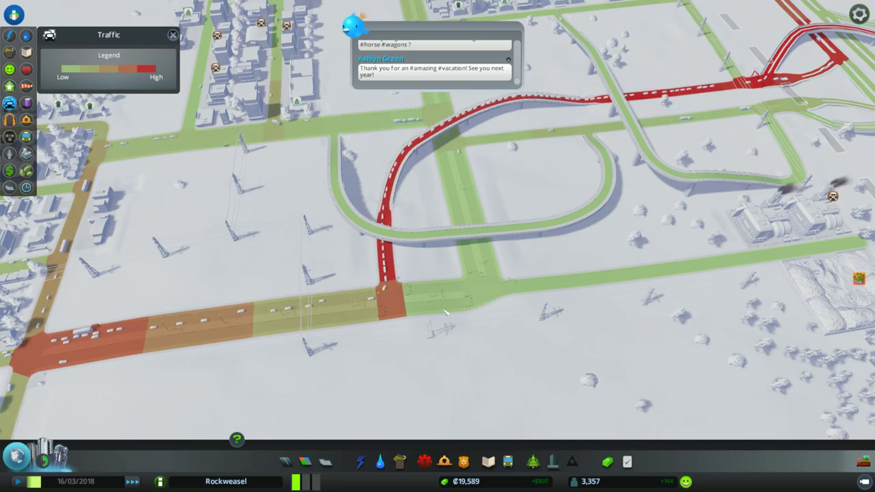
key(q)
key(d)
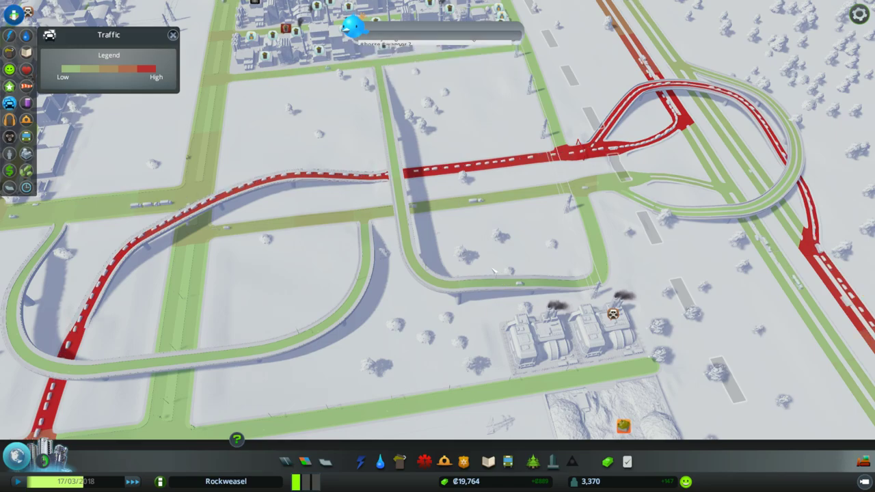
scroll(493, 270, down, 3)
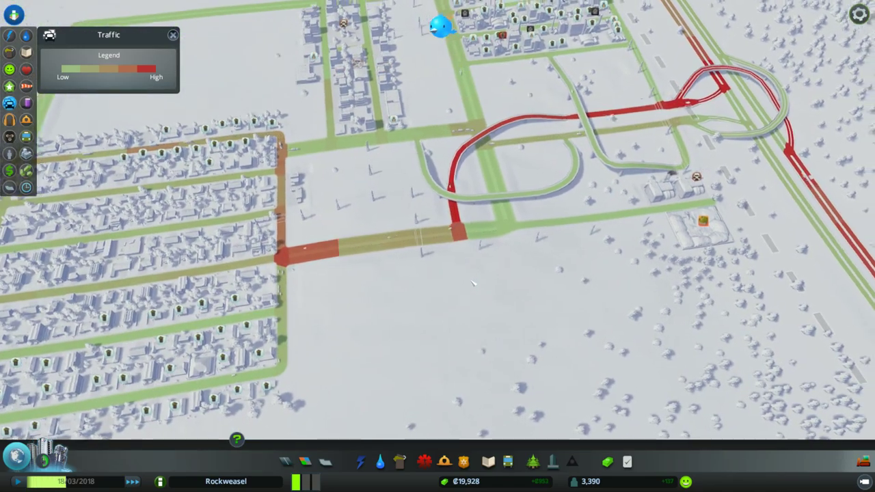
key(q)
scroll(471, 283, up, 5)
scroll(478, 286, down, 5)
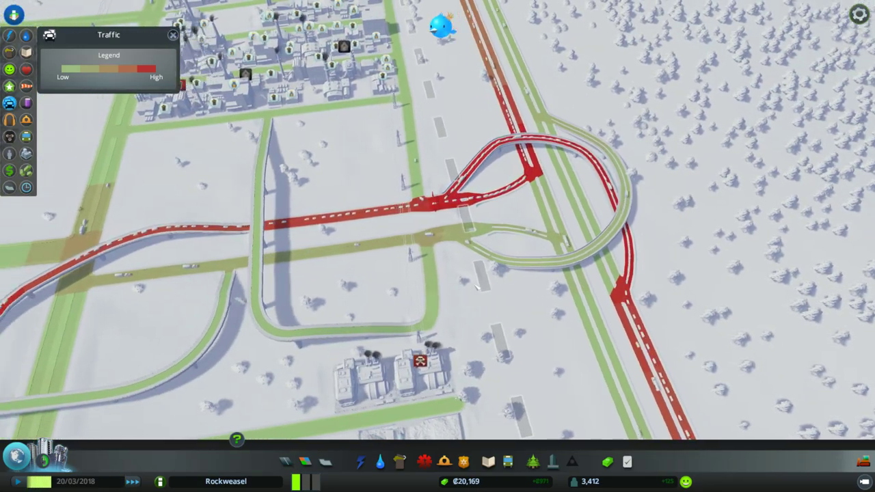
key(w)
key(a)
key(s)
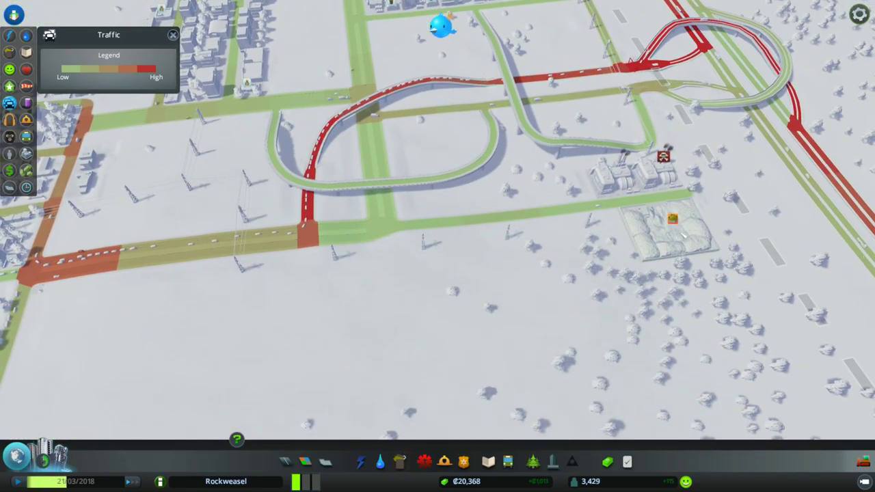
click(683, 237)
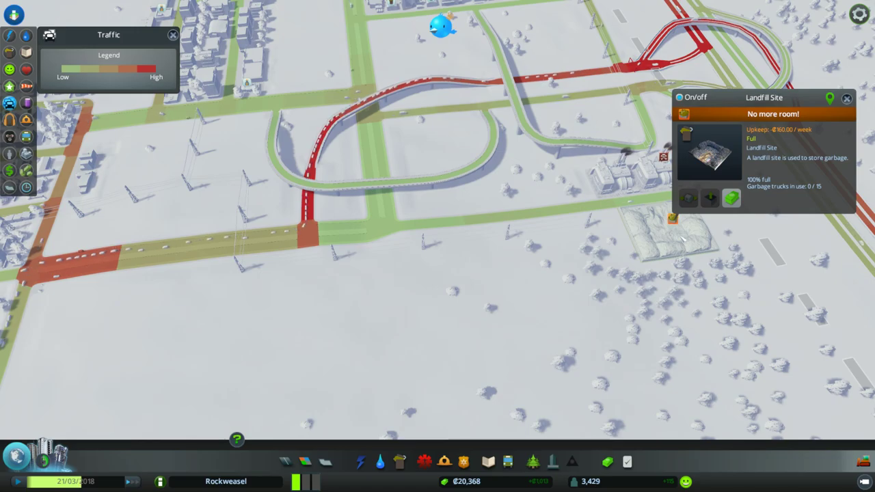
key(d)
click(400, 461)
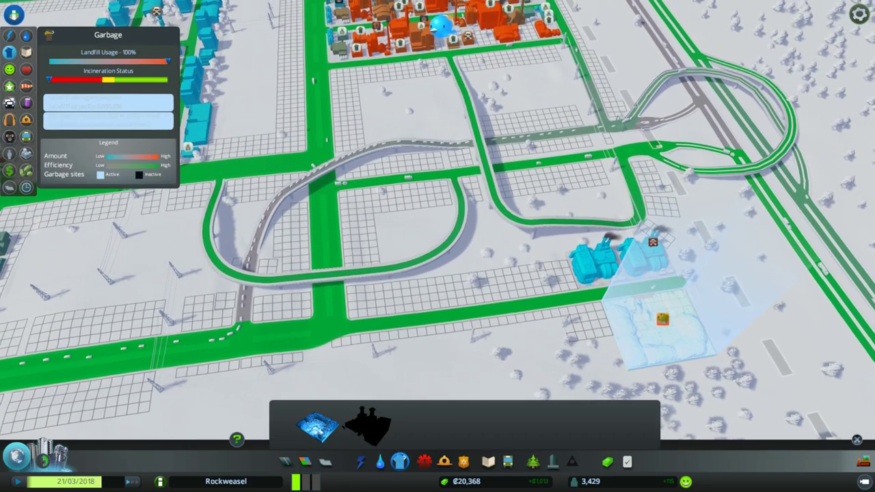
click(318, 426)
key(w)
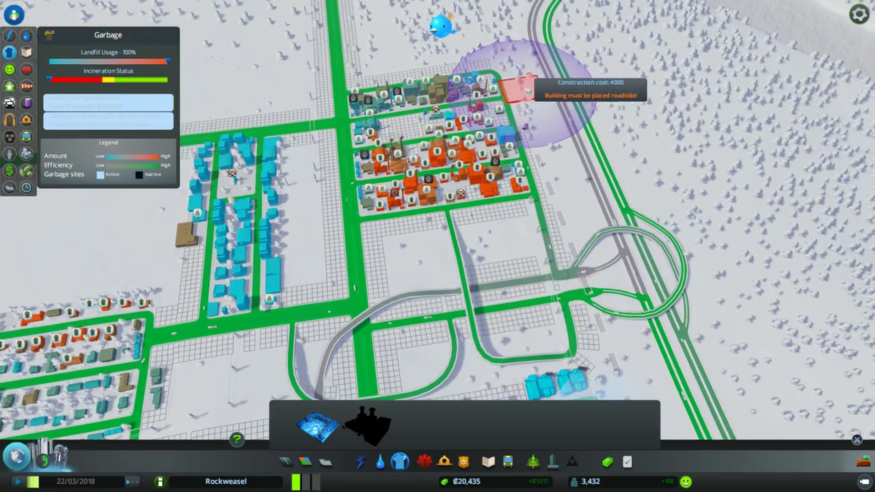
scroll(526, 90, up, 5)
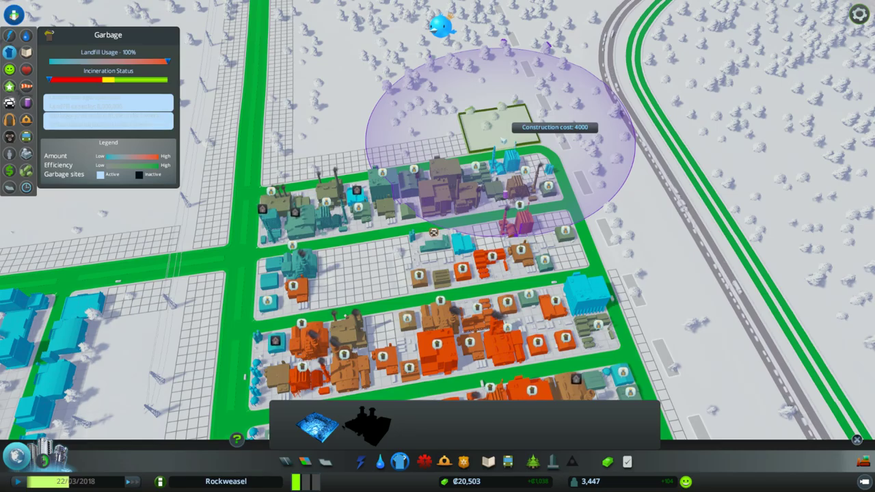
key(s)
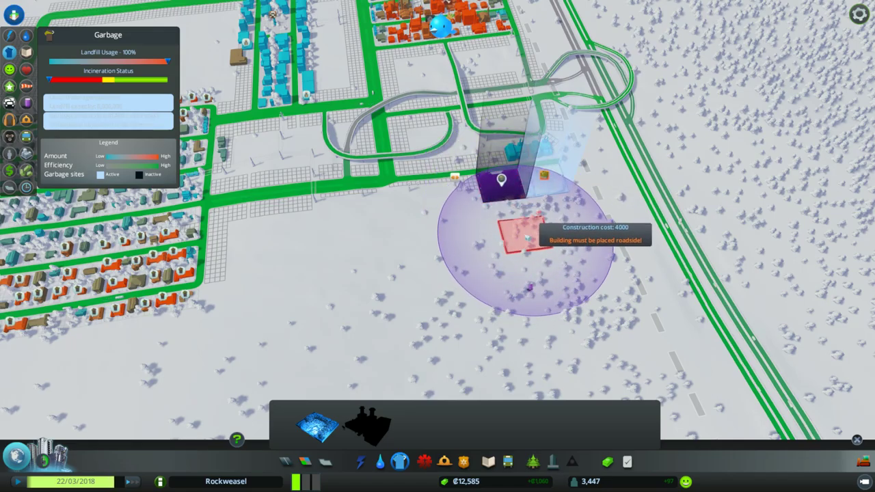
key(w)
key(a)
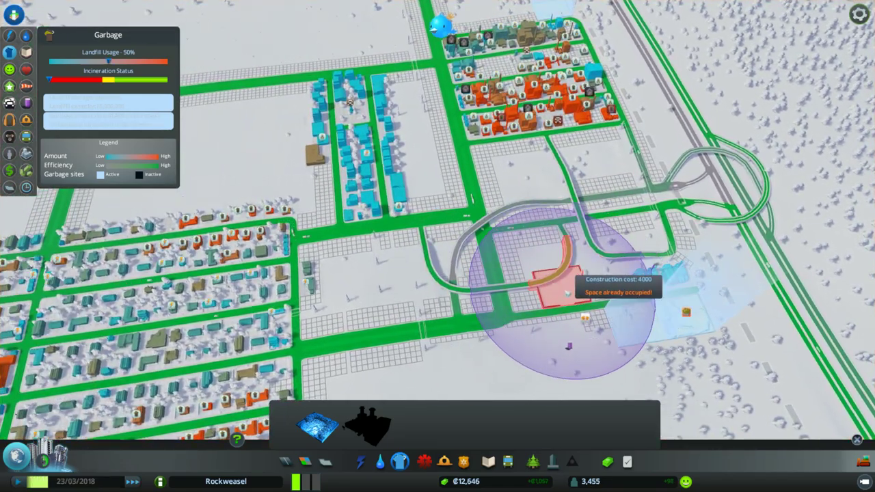
key(Escape)
key(a)
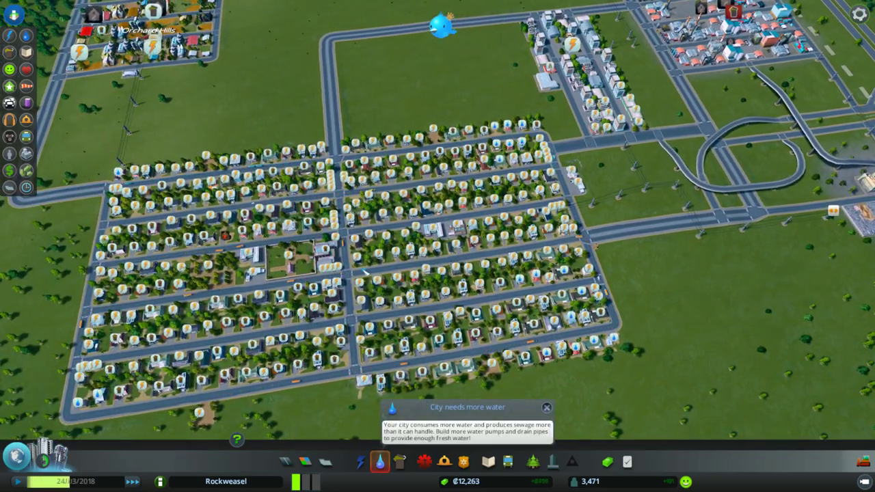
key(d)
click(360, 462)
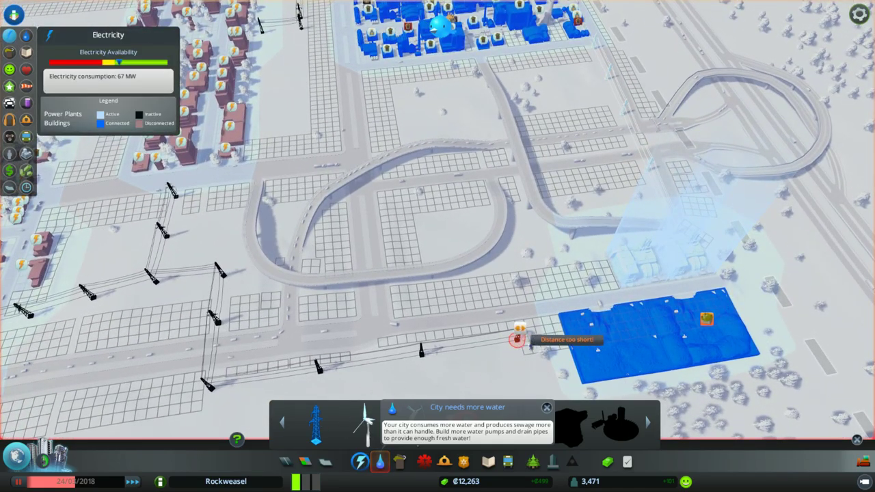
key(Escape)
key(f)
scroll(541, 250, up, 3)
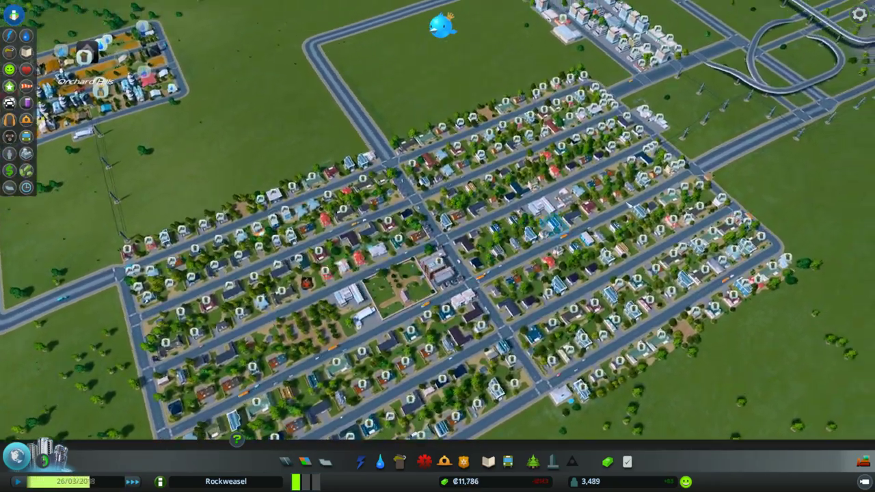
key(w)
key(a)
scroll(467, 253, down, 3)
key(d)
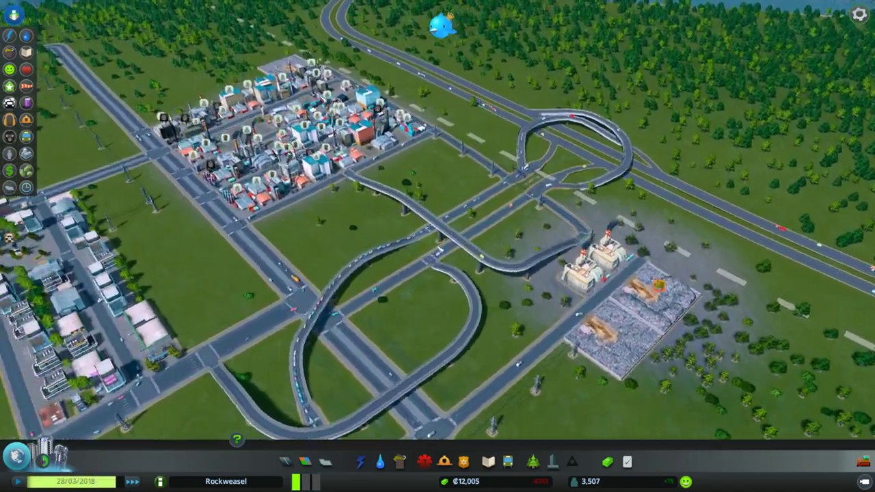
key(a)
scroll(437, 246, up, 3)
scroll(438, 246, down, 3)
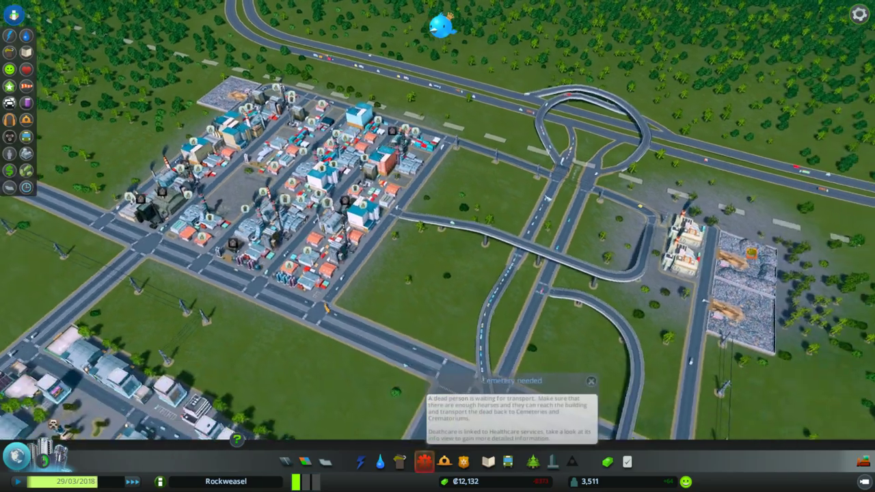
key(q)
Open the Roads panel on the larger road types and switch to Upgrade mode
scroll(457, 249, up, 3)
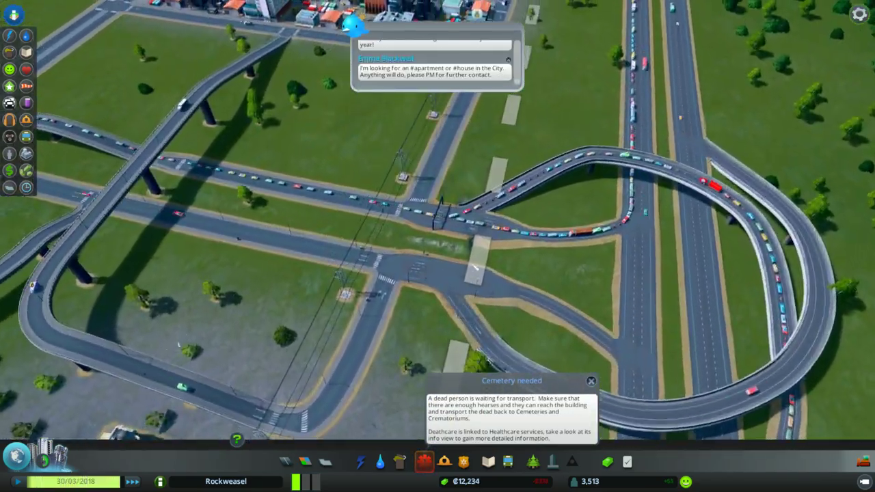
scroll(477, 267, up, 3)
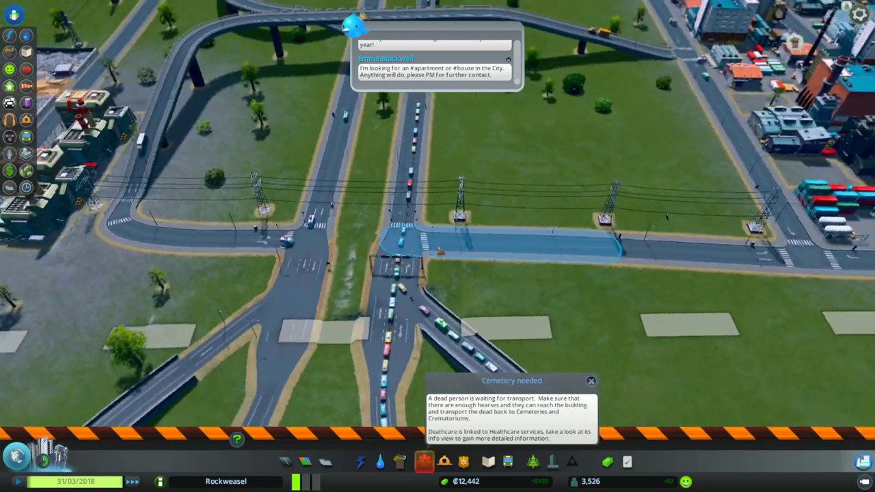
scroll(440, 252, down, 3)
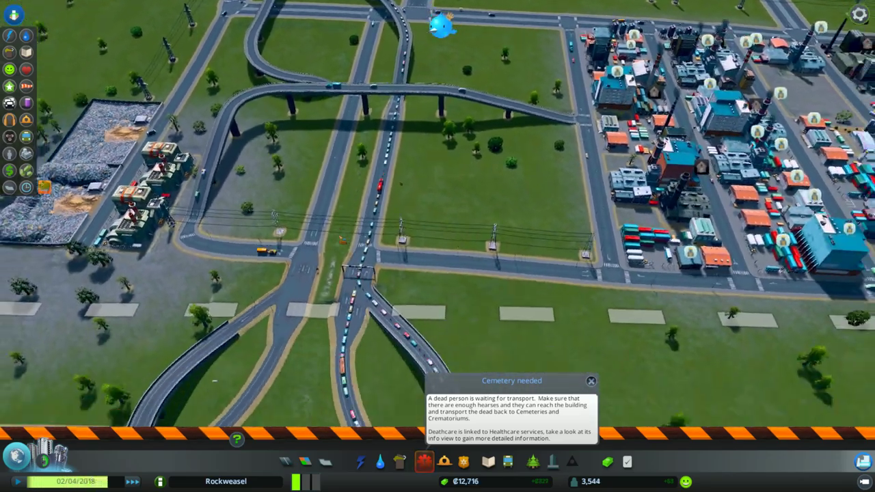
scroll(437, 247, down, 2)
scroll(438, 246, down, 2)
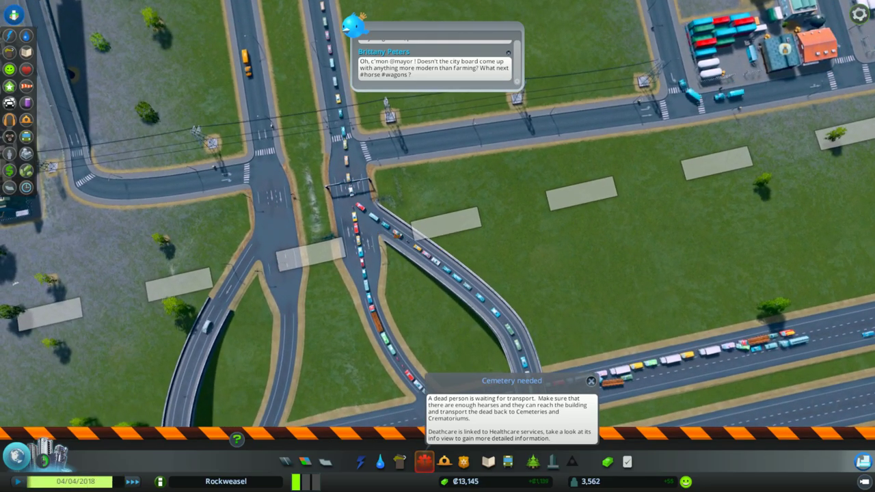
key(q)
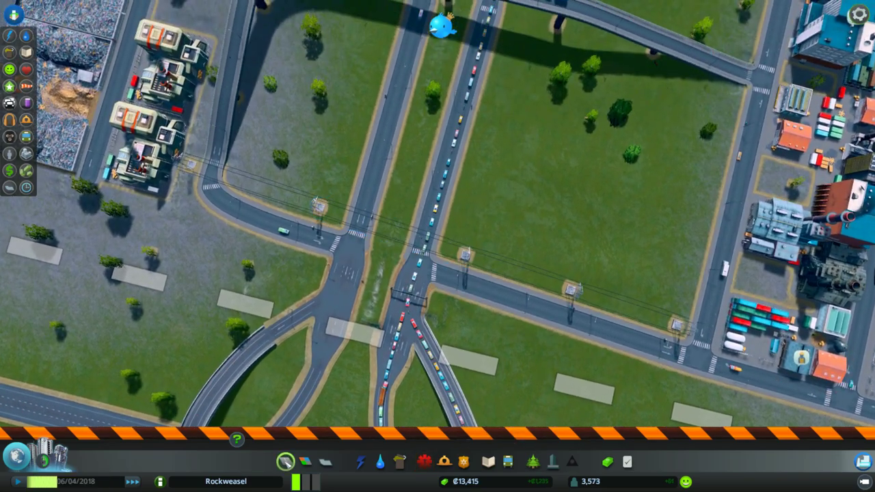
click(284, 461)
key(d)
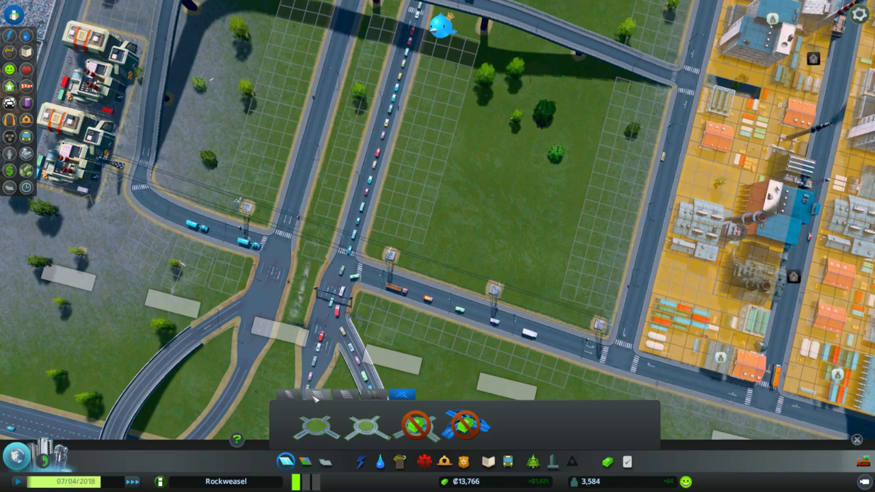
click(315, 397)
click(208, 439)
Browse the road type tabs and return to the medium road types
click(346, 395)
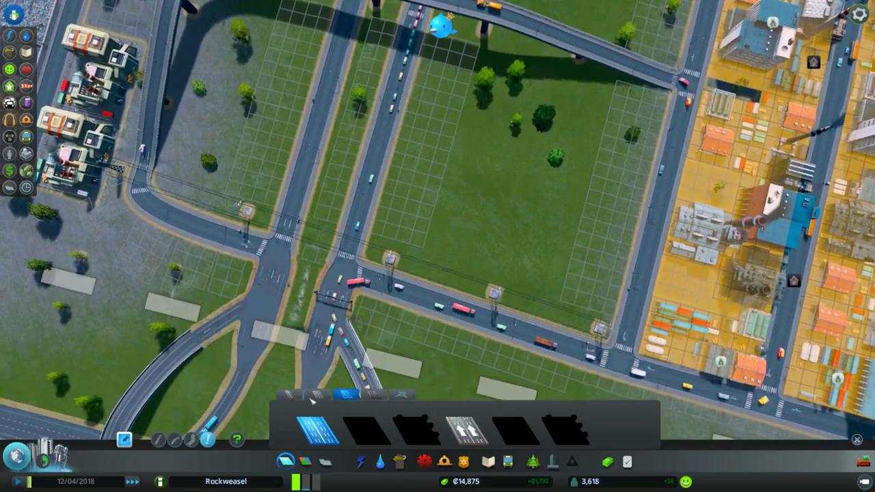
click(313, 397)
click(287, 395)
click(316, 394)
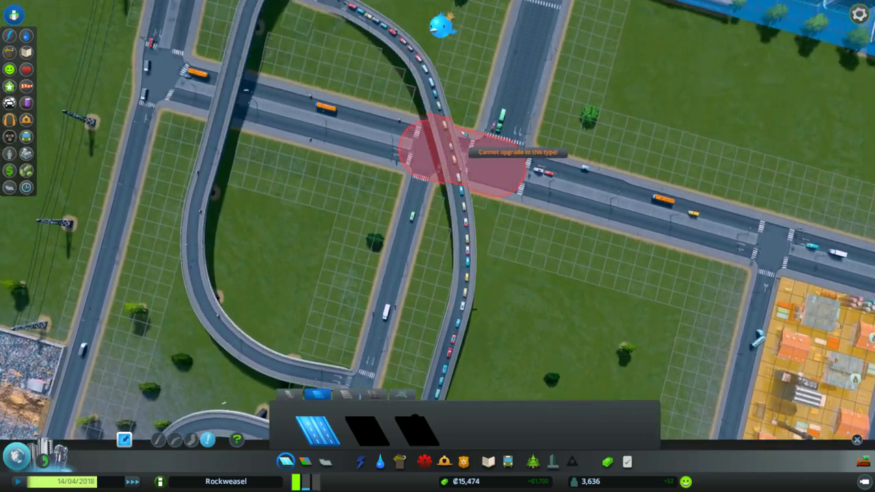
Move along the avenue south of the interchange, where the upgrade is refused
key(s)
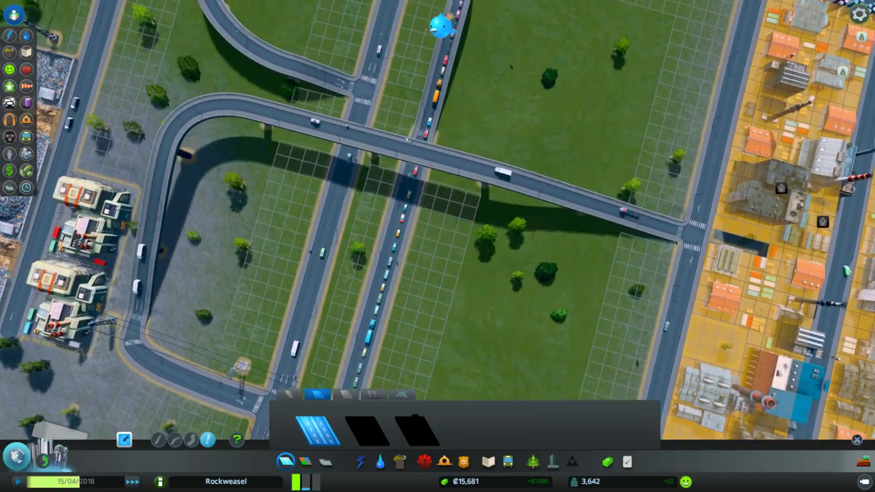
key(s)
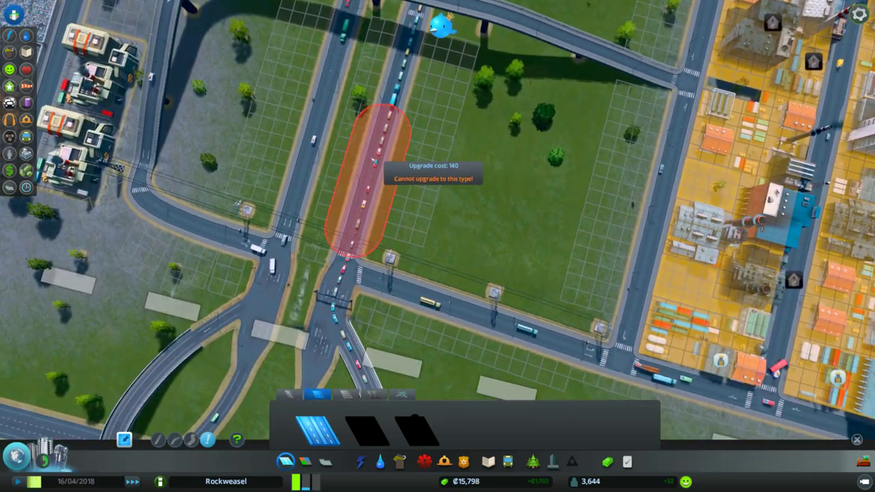
key(q)
key(s)
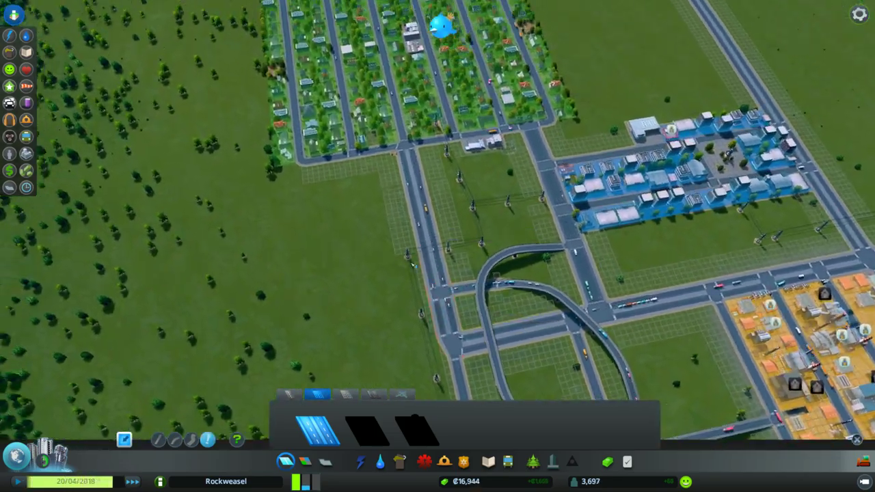
key(w)
key(a)
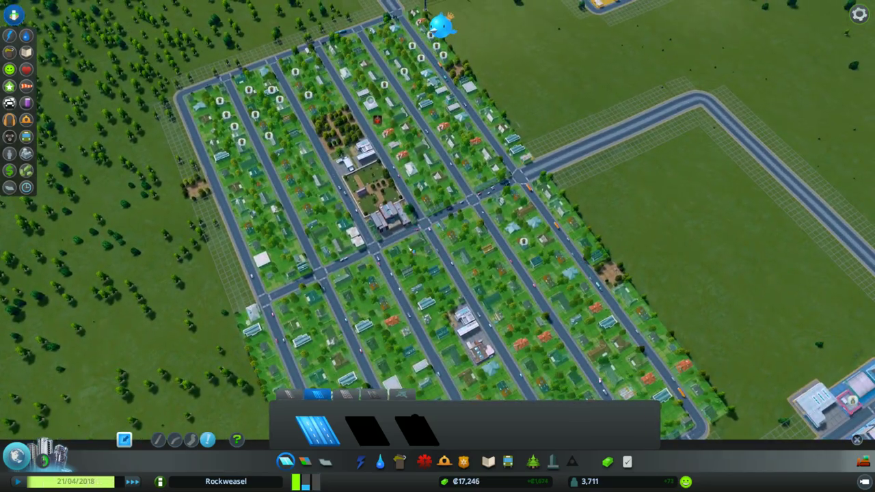
key(s)
key(d)
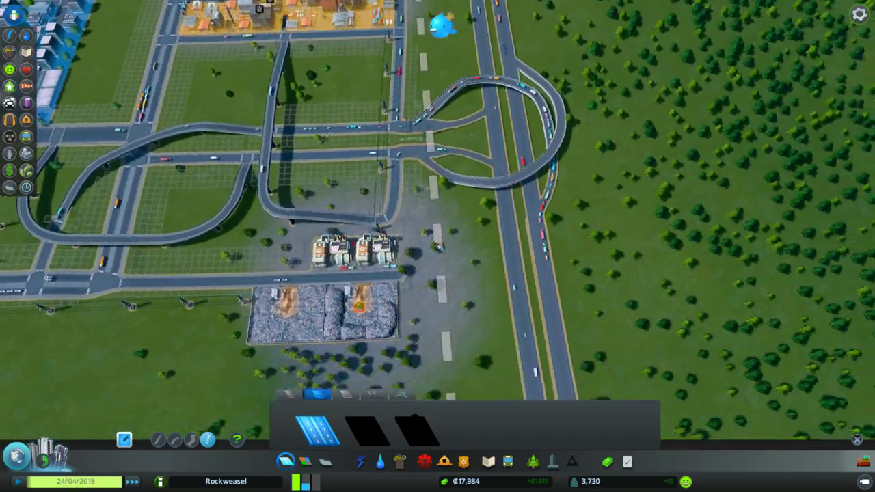
key(s)
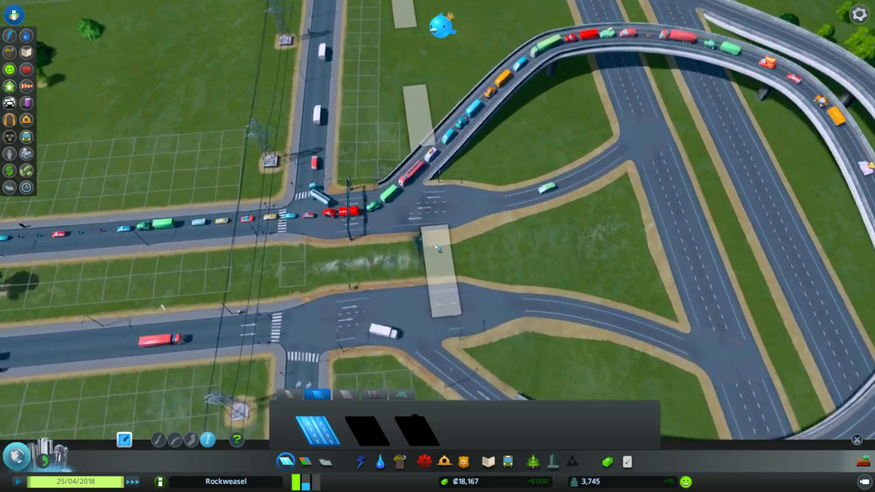
Open the Traffic info view over the highway ramps
scroll(438, 249, up, 2)
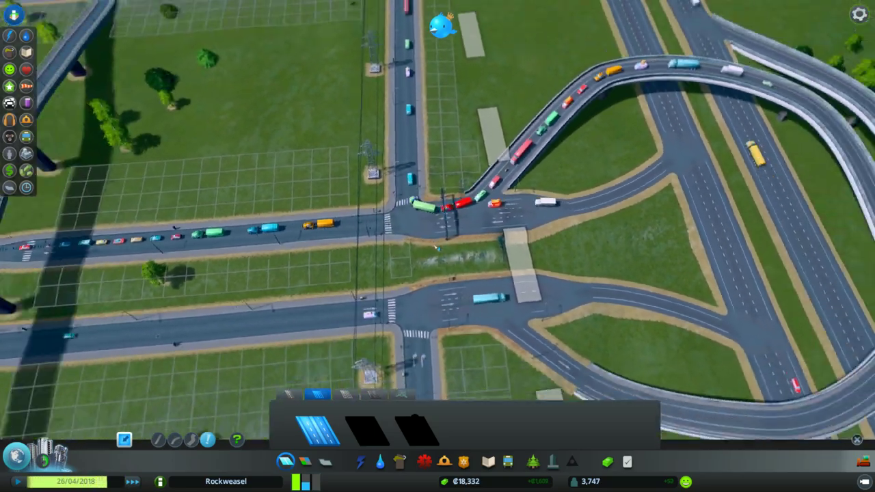
scroll(438, 249, down, 2)
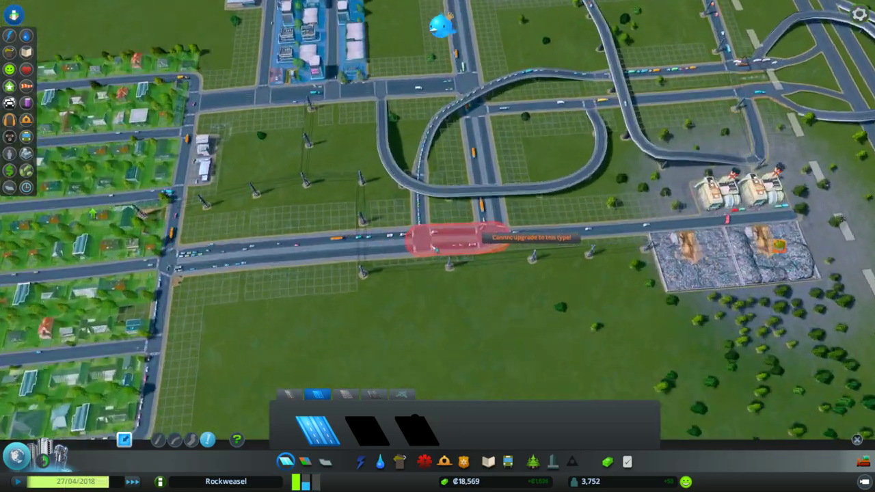
Survey the traffic map across the new roads and city blocks
key(s)
key(a)
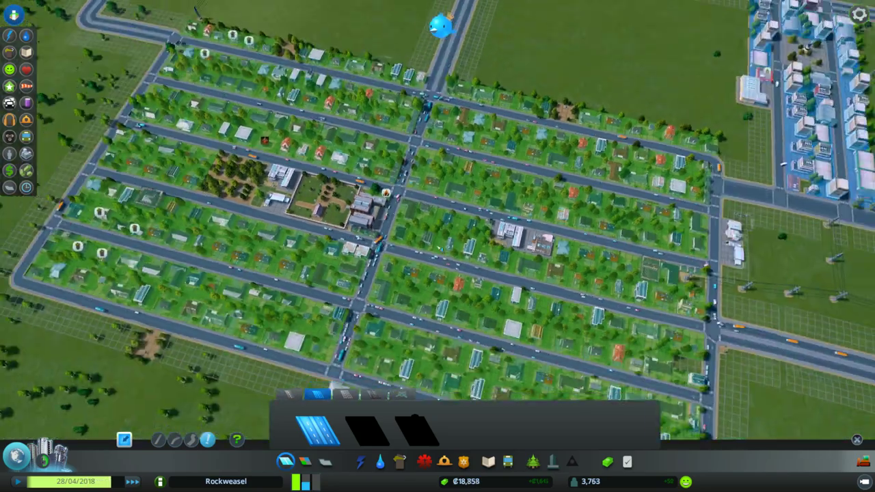
key(d)
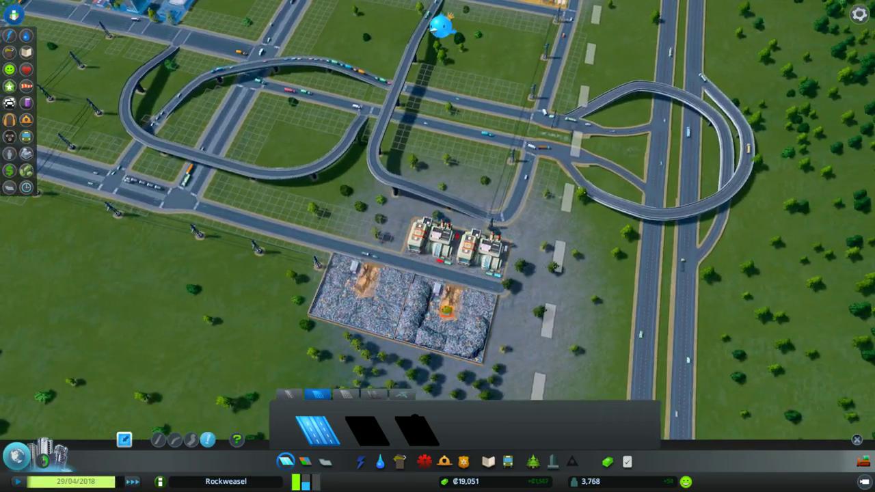
key(a)
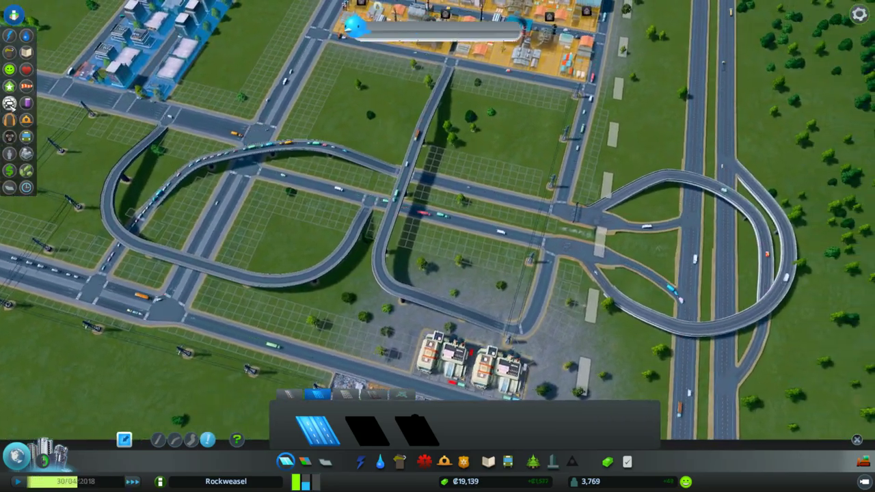
click(10, 103)
key(d)
key(a)
key(s)
key(w)
key(d)
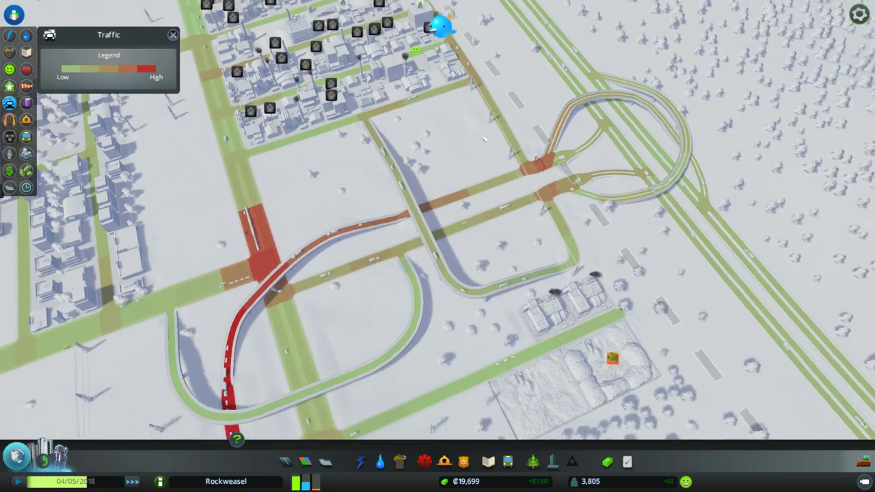
scroll(486, 136, down, 2)
scroll(717, 353, up, 5)
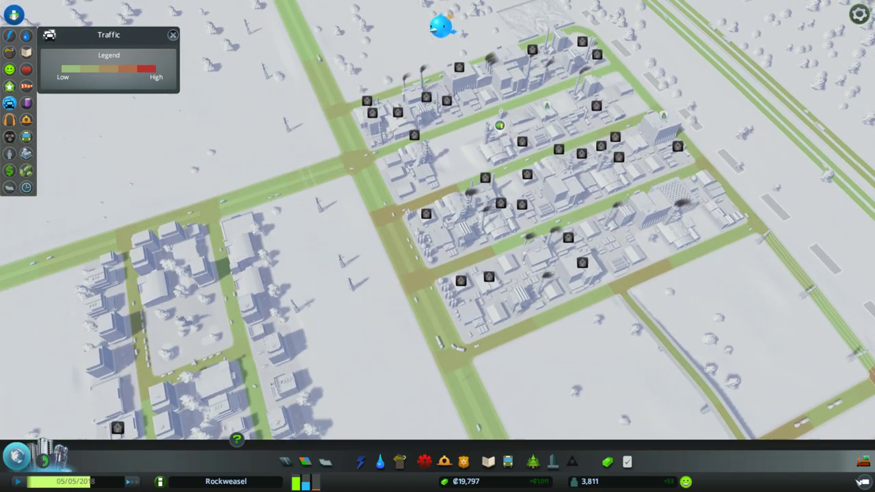
Check the Electricity info view, then return to the normal city view
key(b)
scroll(544, 235, up, 3)
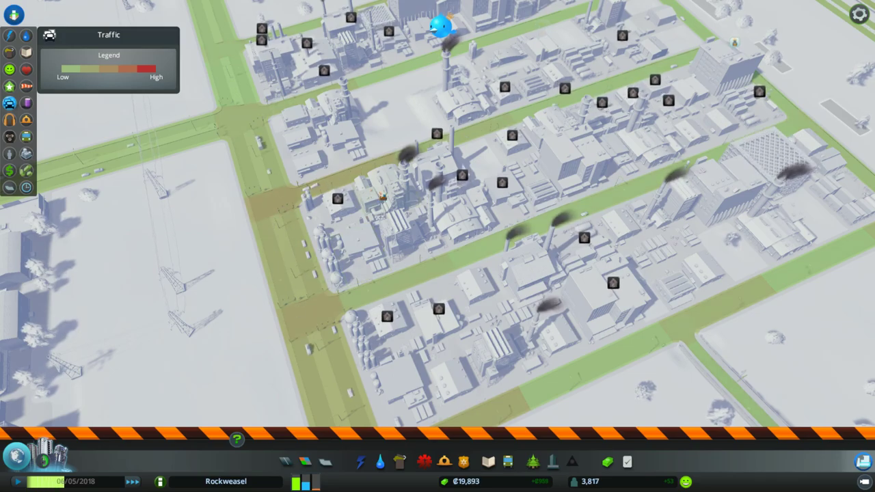
key(b)
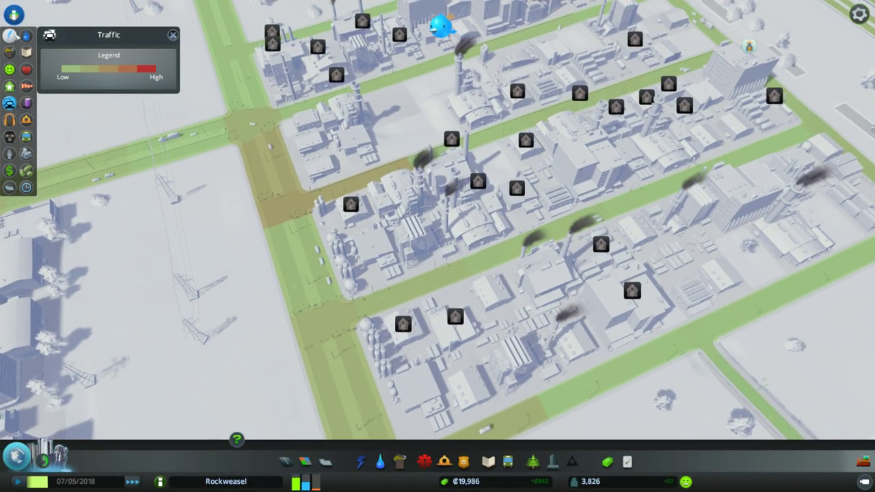
click(9, 35)
key(Escape)
Inspect the abandoned factory and bulldoze it
click(477, 212)
key(b)
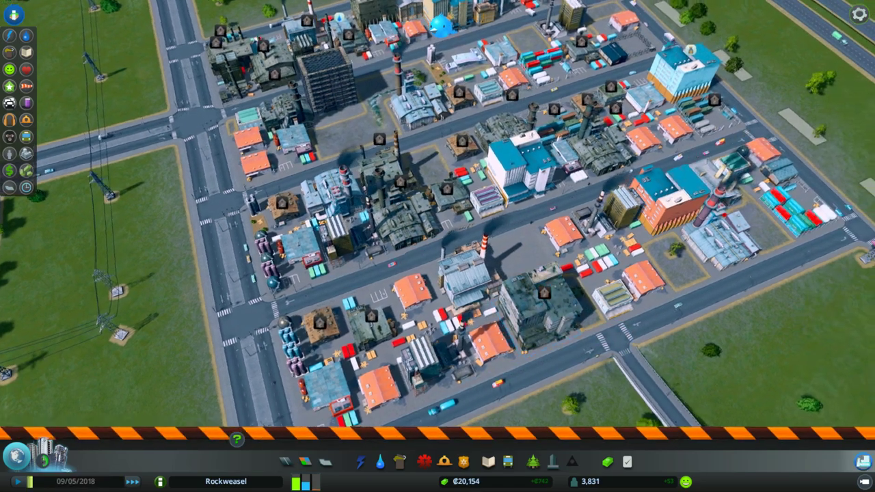
scroll(438, 218, down, 3)
click(452, 198)
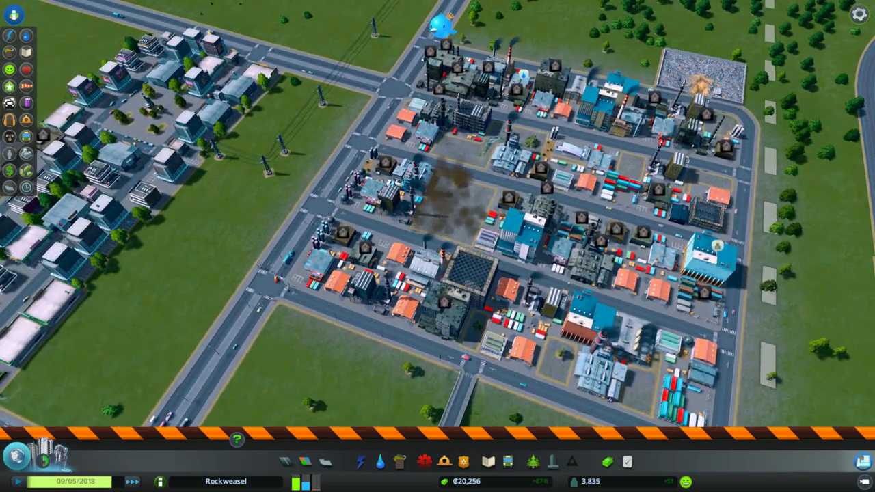
key(w)
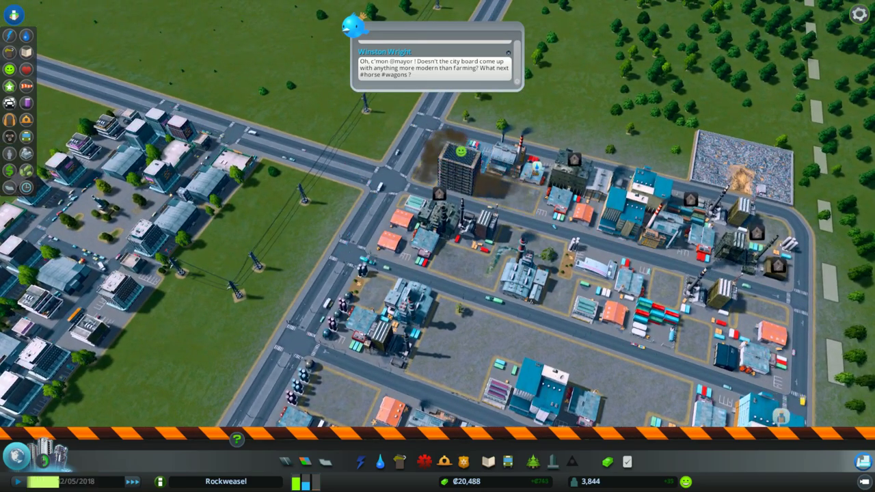
key(d)
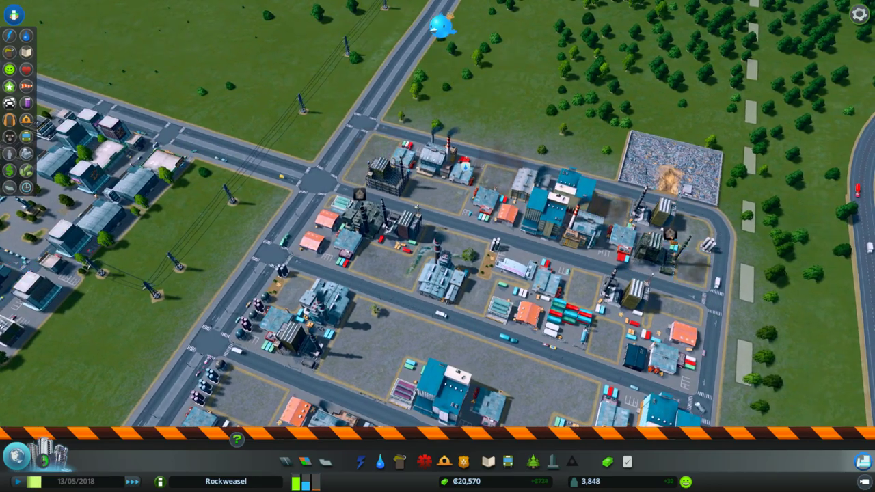
key(a)
key(s)
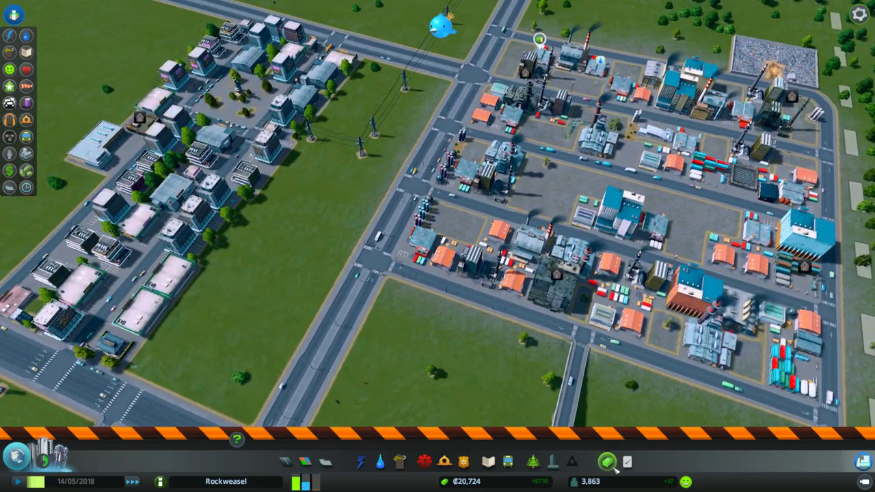
Lower the industrial tax rate to 9% in the Economy panel
click(607, 462)
click(260, 145)
drag(316, 327, 310, 326)
click(646, 126)
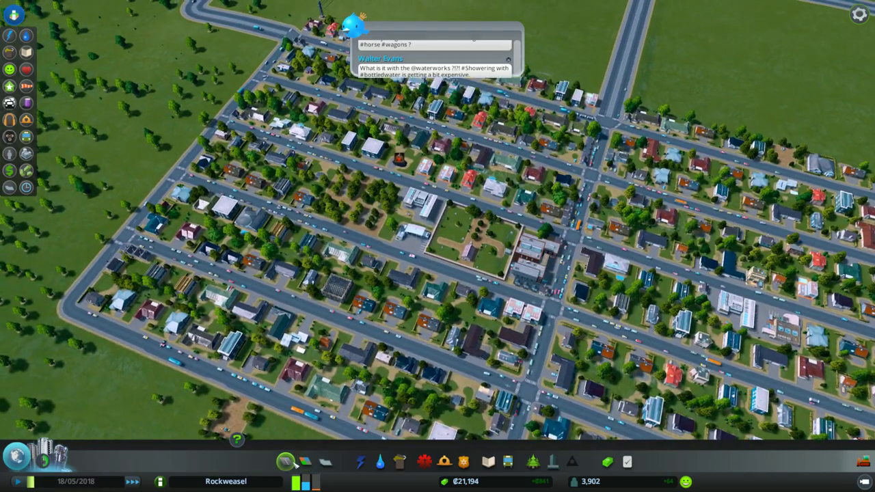
Lay basic roads along the forest edge south of the residential grid
click(305, 461)
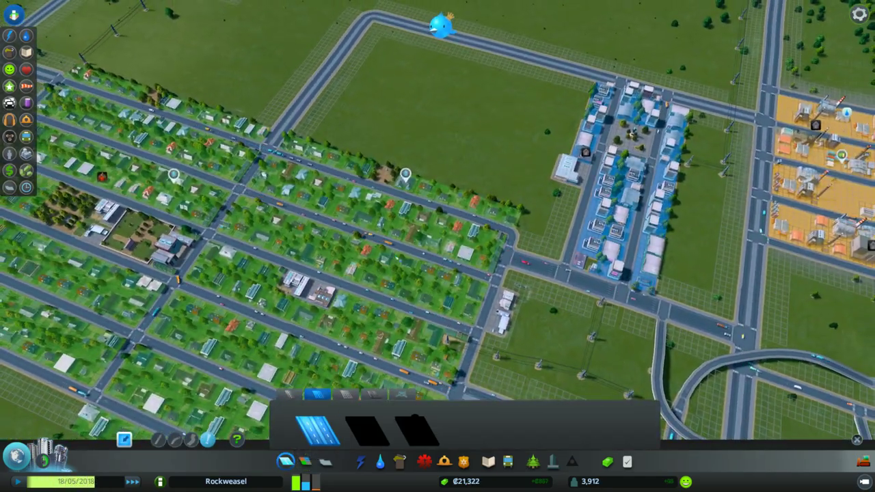
key(s)
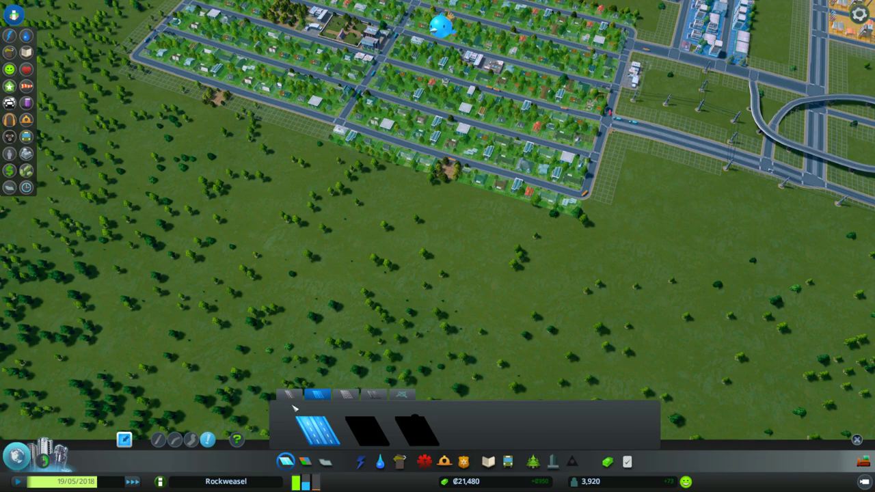
click(289, 394)
key(d)
click(269, 130)
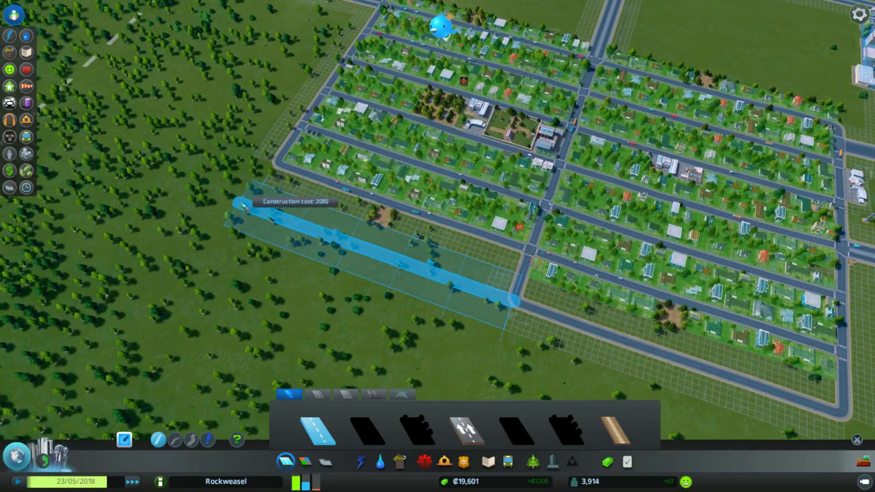
click(243, 204)
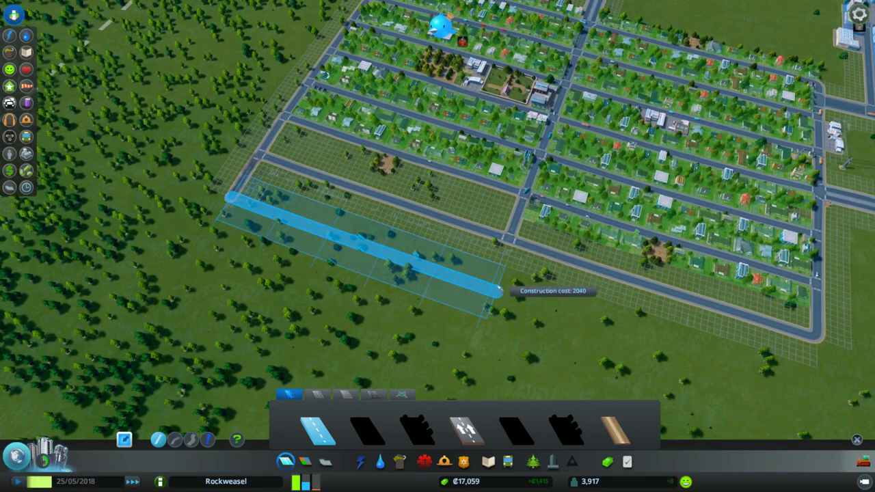
Finish the road loop around the residential grid and join it to the junction
click(505, 291)
click(675, 396)
click(683, 338)
Zone the two new blocks south of the houses as residential
click(306, 461)
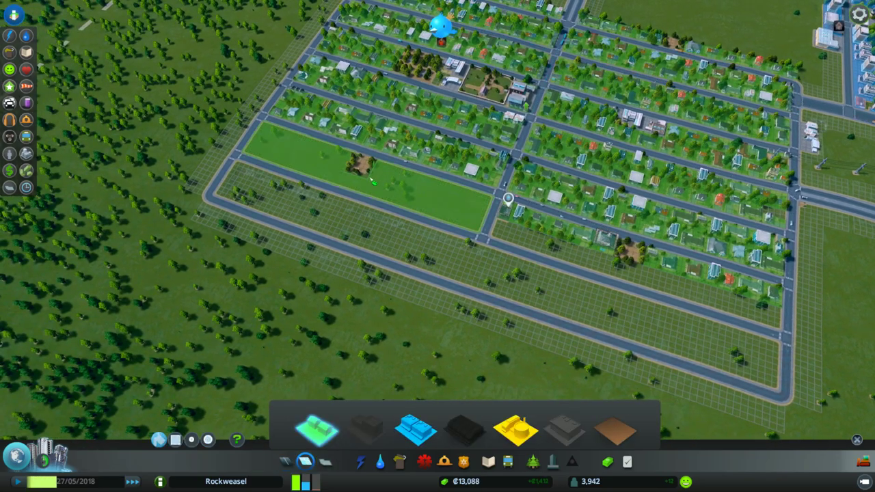
click(372, 181)
click(543, 252)
Link the middle road down to the lower road and zone the blocks on both sides residential
key(r)
click(376, 239)
click(351, 289)
click(306, 462)
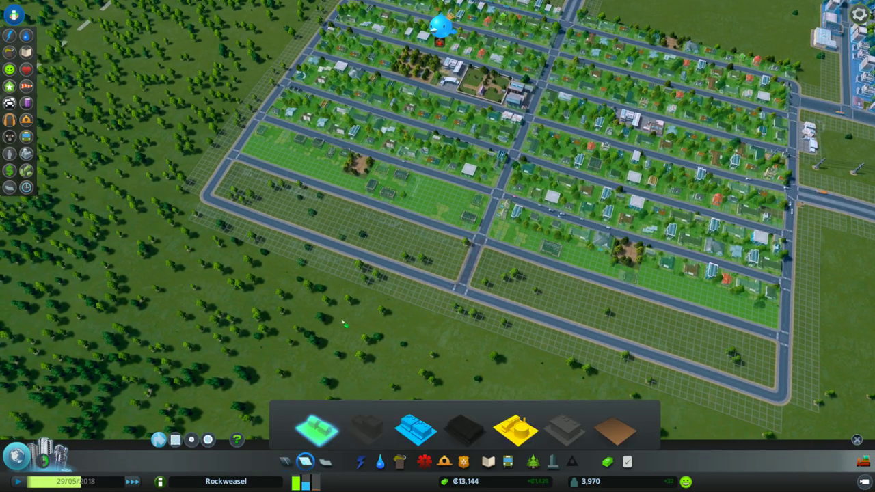
click(342, 219)
click(615, 314)
Lay a water pipe from the town's edge out to the new residential blocks
click(380, 461)
key(w)
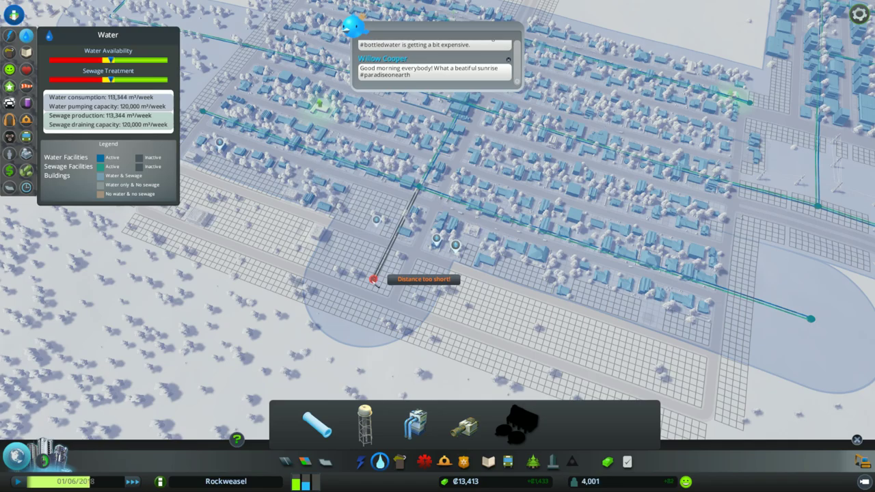
click(375, 281)
key(w)
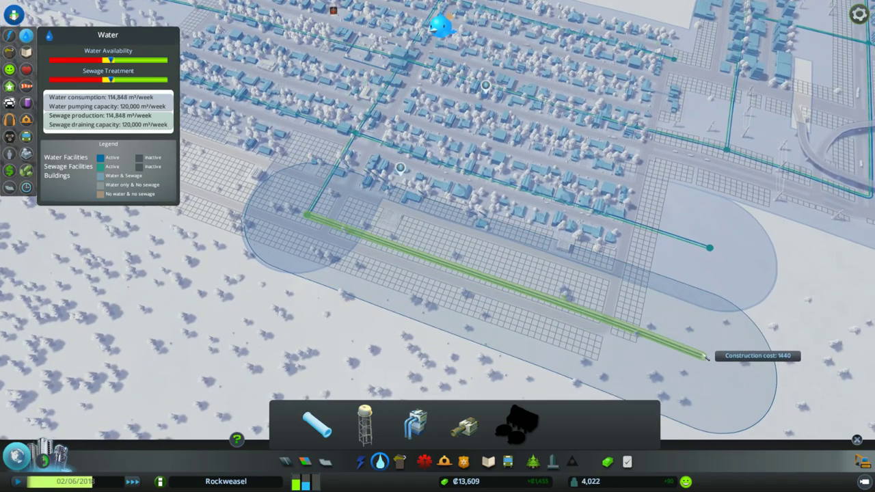
click(706, 356)
key(a)
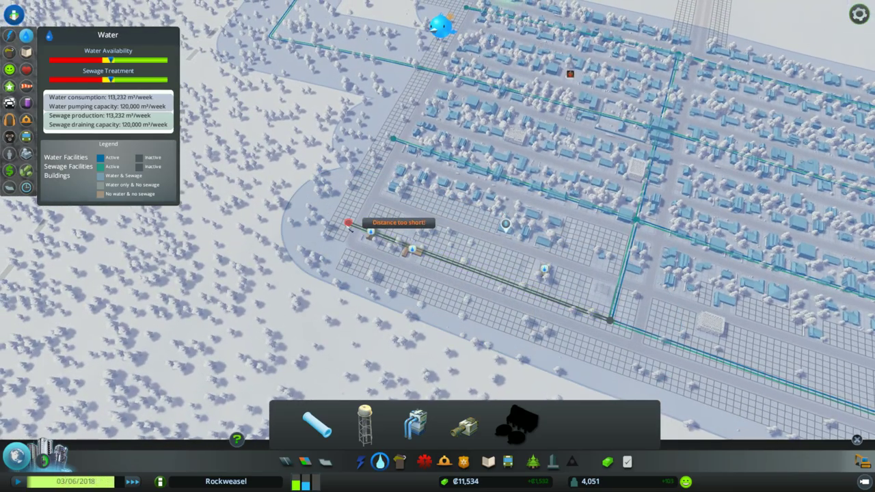
scroll(349, 227, down, 5)
key(Escape)
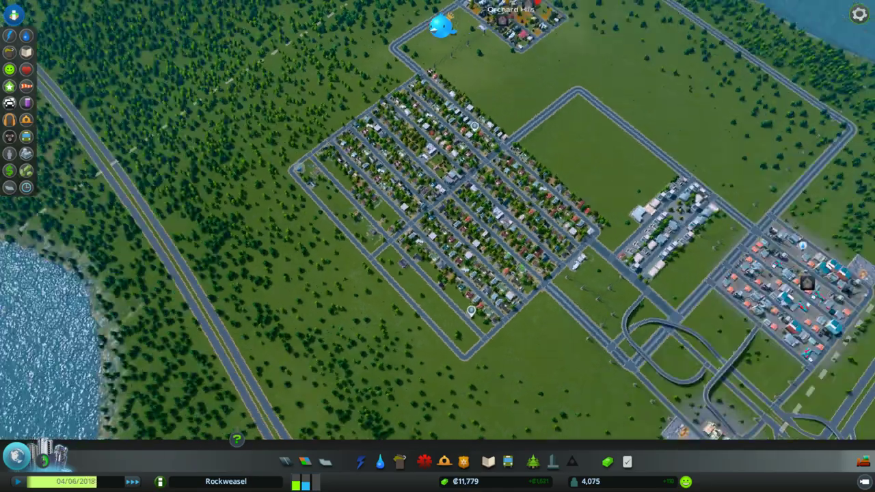
scroll(403, 273, up, 10)
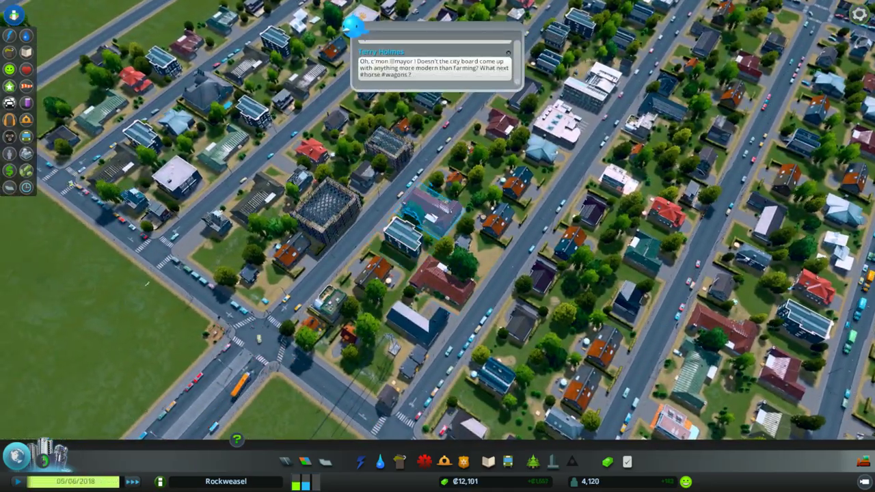
Check the households of the Rosewood Residence and a neighbouring house
click(430, 208)
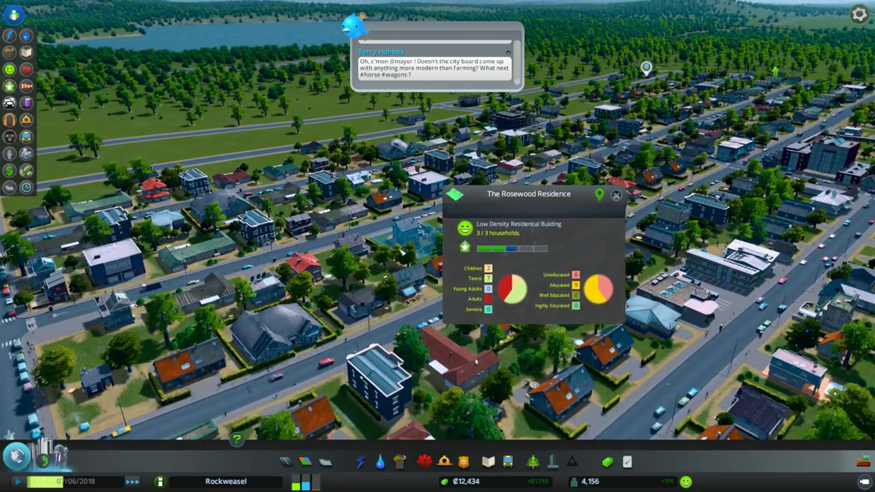
scroll(403, 253, down, 3)
click(520, 369)
scroll(438, 219, up, 2)
Bring up the city's education info view over the houses
key(s)
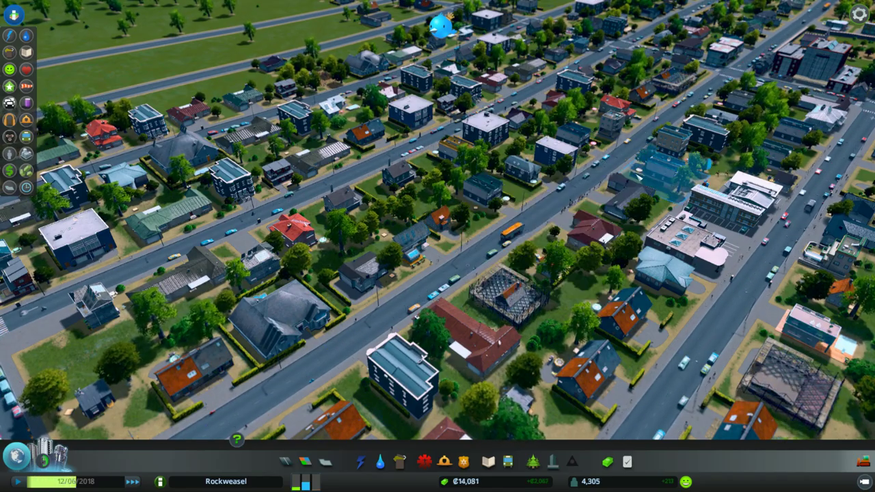
scroll(437, 219, down, 5)
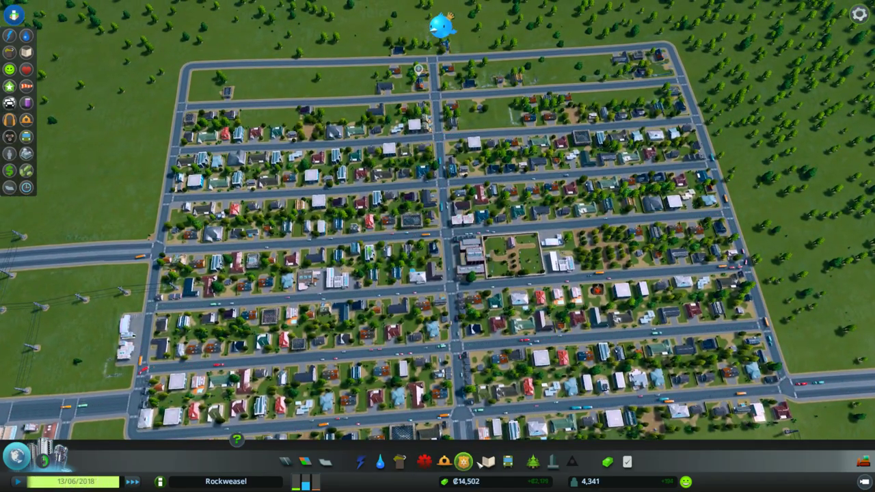
click(489, 462)
key(s)
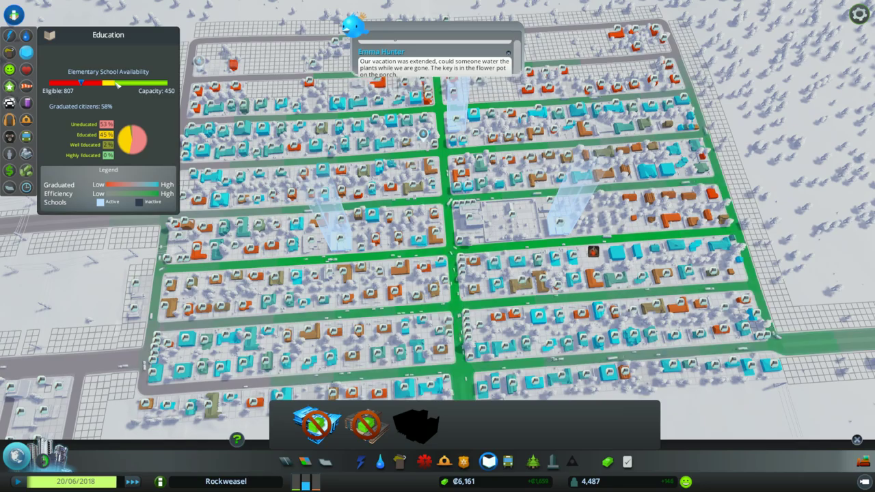
Survey the water overview around Orchard Hills and the city's west side
key(w)
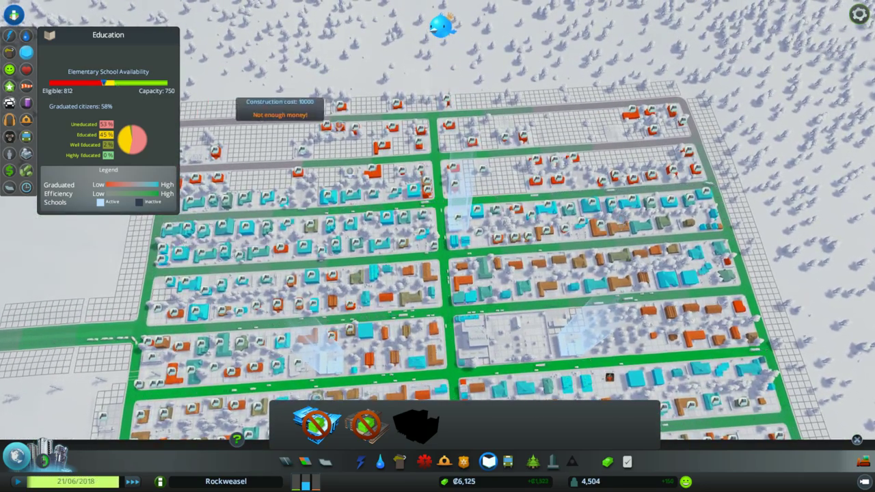
key(s)
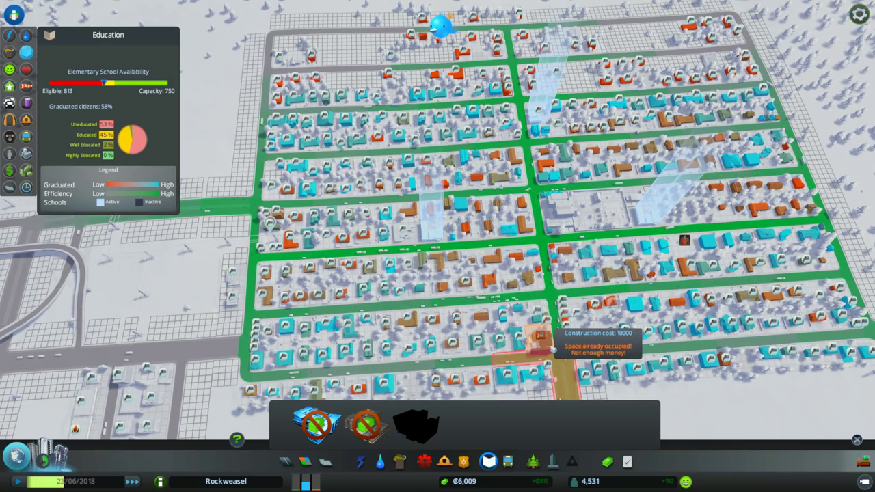
key(d)
click(380, 458)
key(s)
key(d)
key(s)
scroll(490, 248, up, 5)
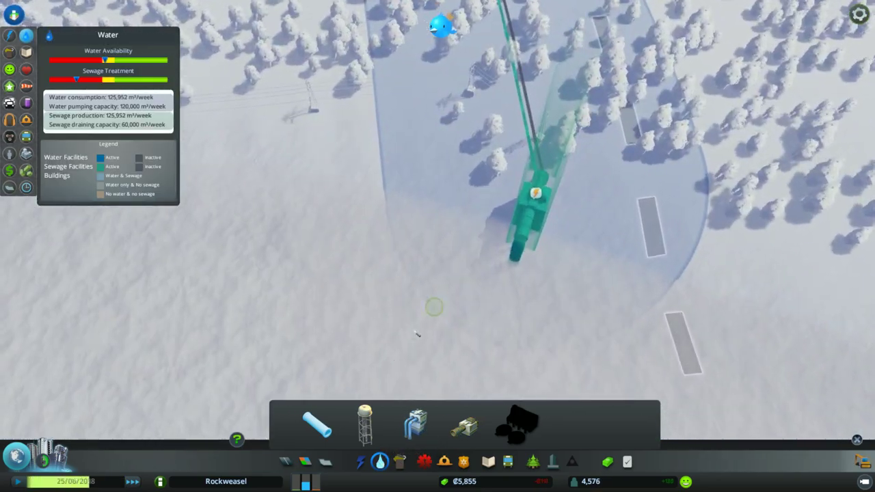
scroll(416, 334, down, 3)
key(a)
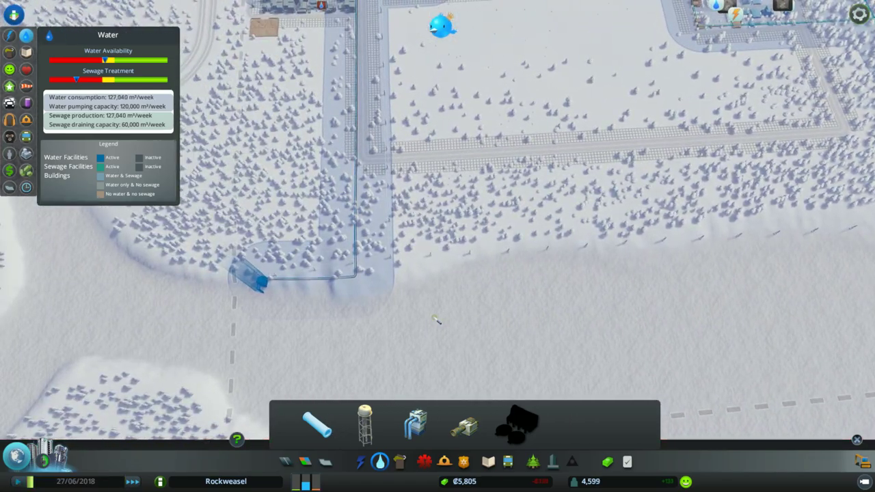
scroll(437, 320, down, 6)
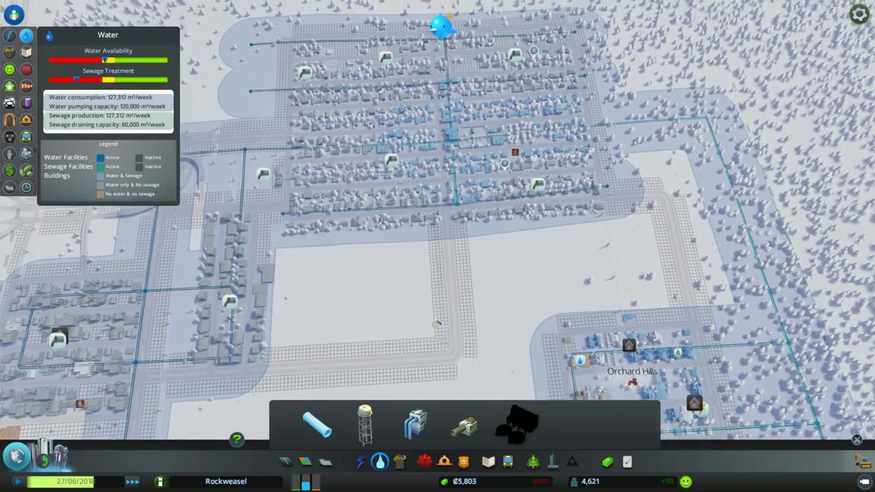
key(a)
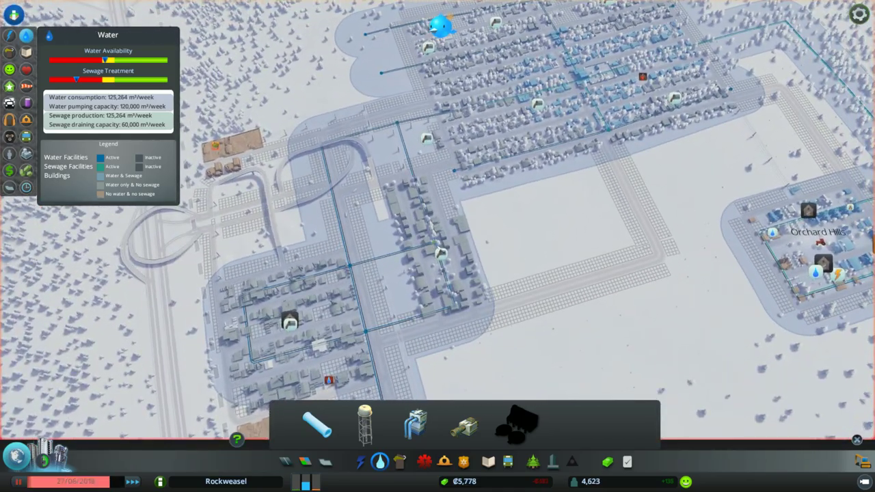
key(d)
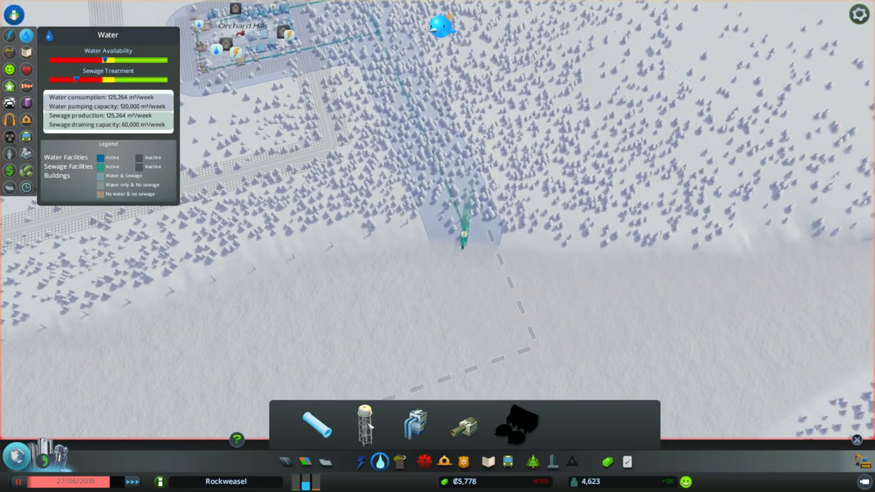
Check the electricity overview, the full landfill site and the Coal Power Plant
key(4)
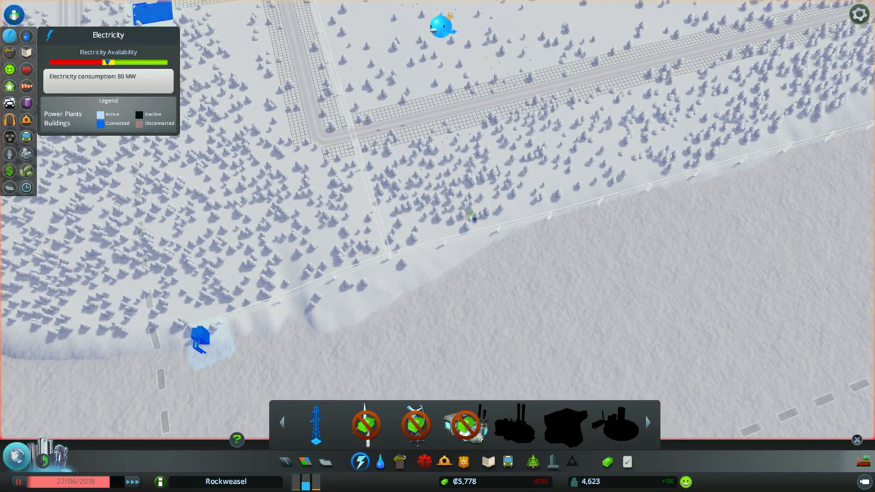
key(d)
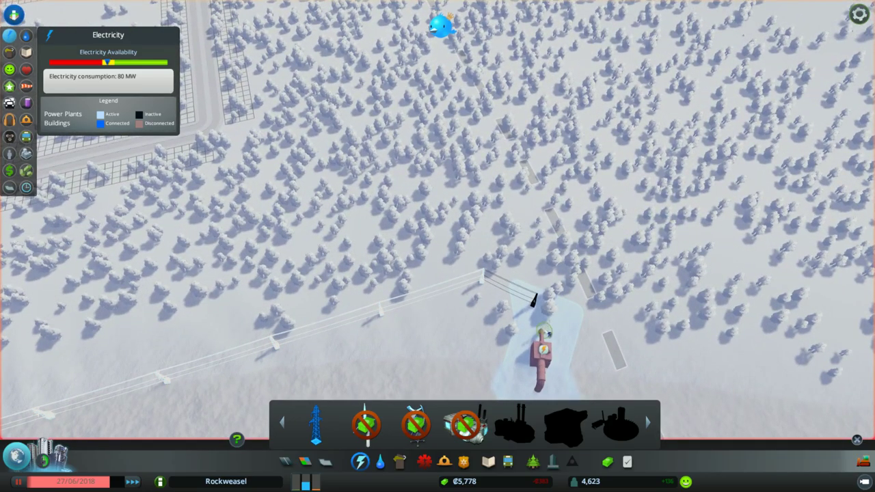
key(Escape)
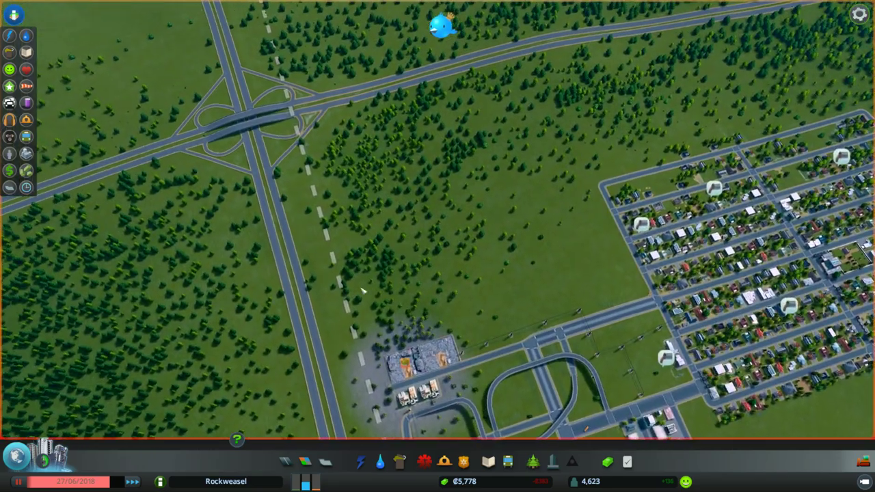
click(418, 361)
click(424, 391)
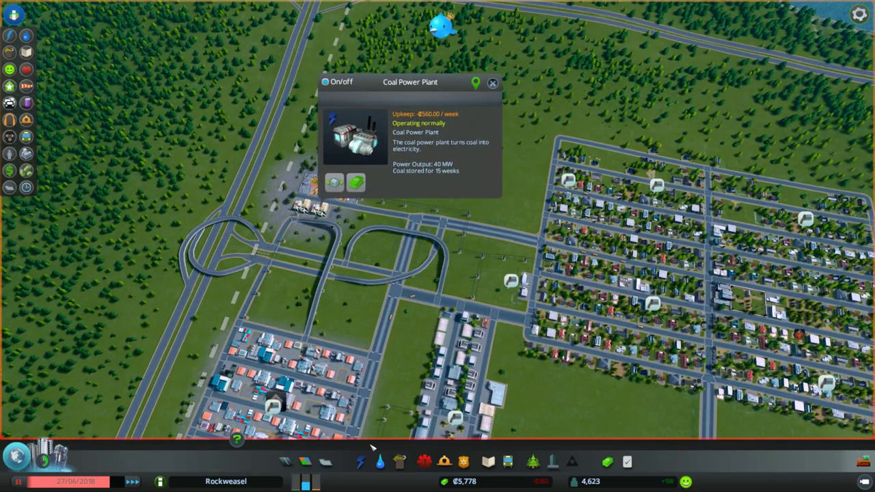
Browse the power building options while panning toward the residential blocks
click(361, 462)
scroll(312, 221, up, 3)
key(s)
key(d)
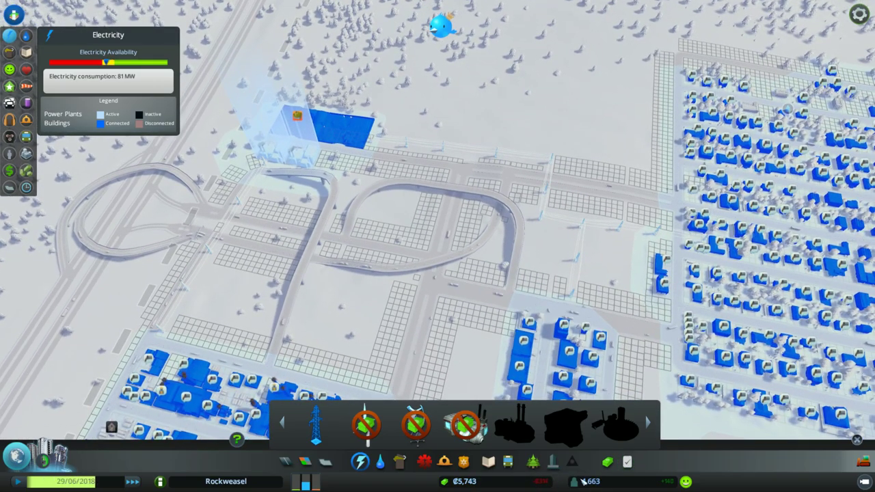
scroll(534, 375, down, 5)
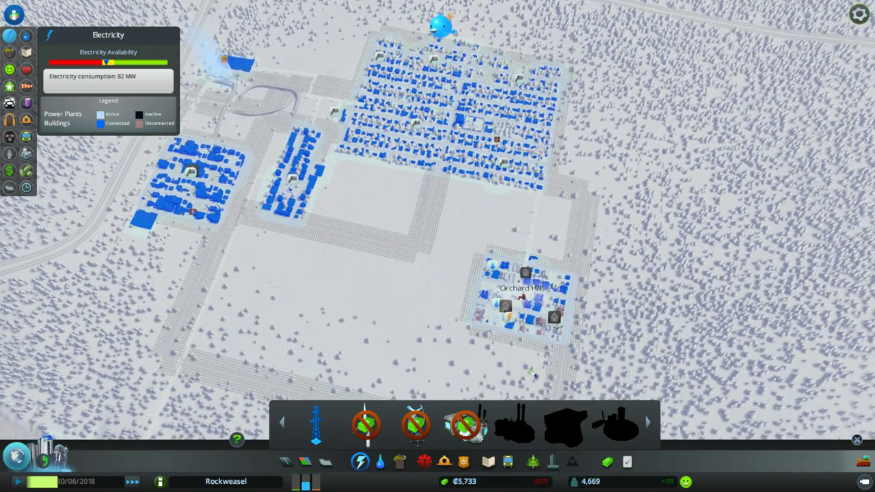
key(s)
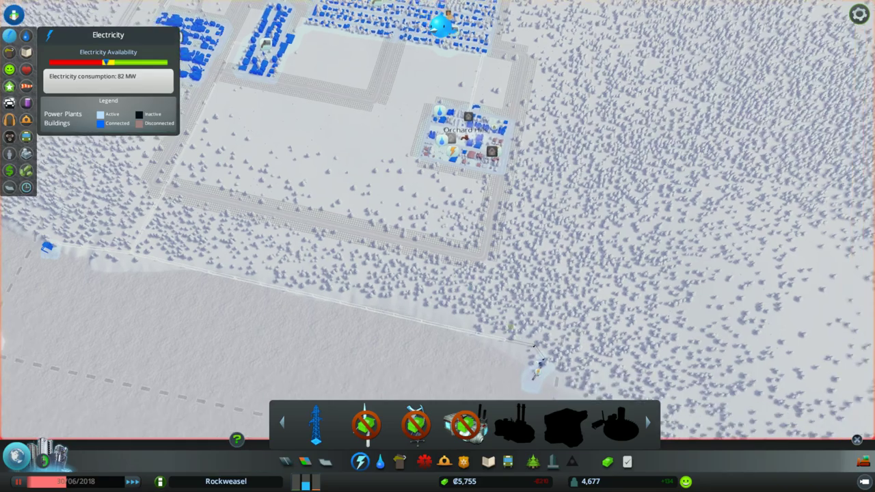
Place a new power plant and resume the simulation
key(s)
scroll(537, 369, up, 3)
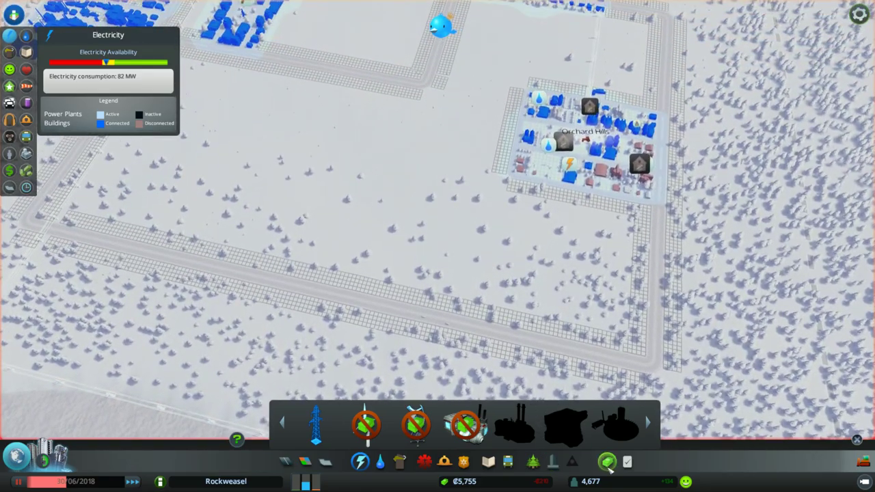
Take out a bank loan from the Economy panel's Loans tab
click(607, 462)
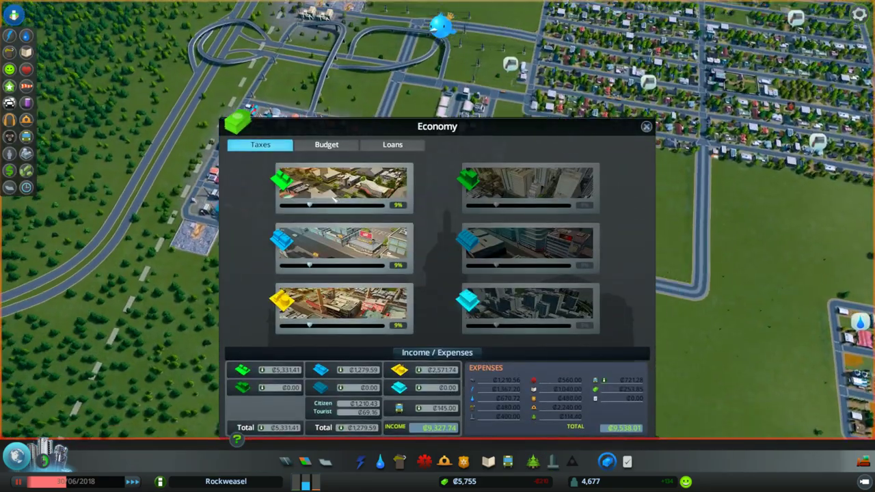
key(w)
key(a)
click(326, 145)
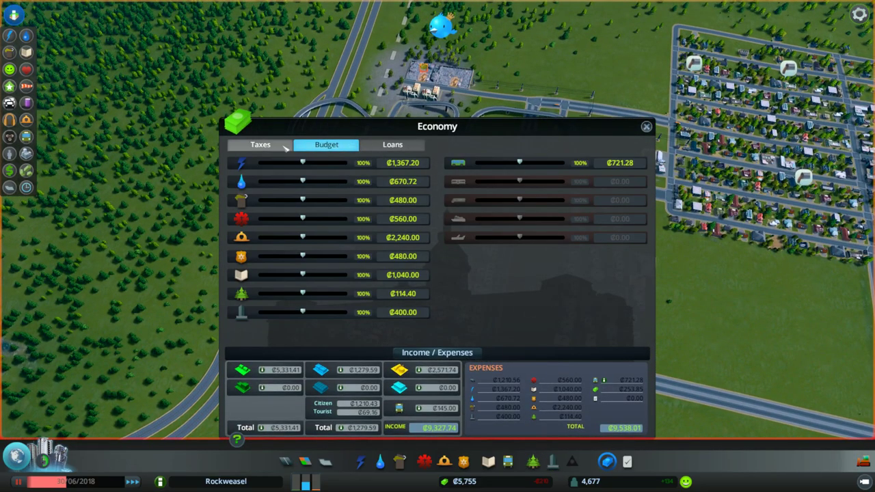
click(385, 145)
click(349, 306)
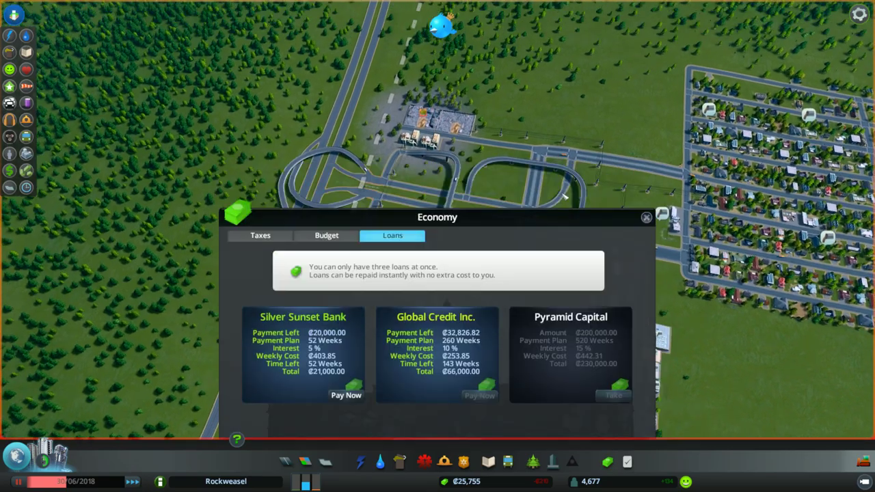
key(Escape)
scroll(410, 397, up, 5)
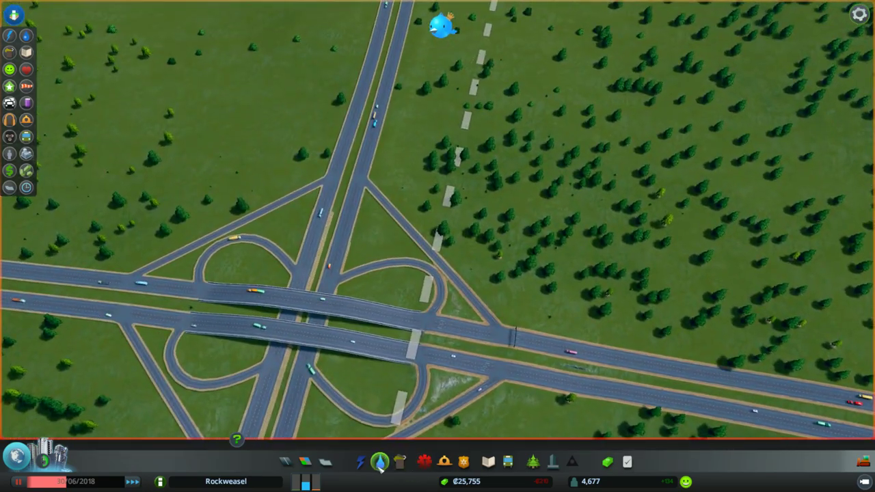
click(360, 462)
click(465, 424)
click(363, 268)
right_click(508, 260)
key(space)
key(s)
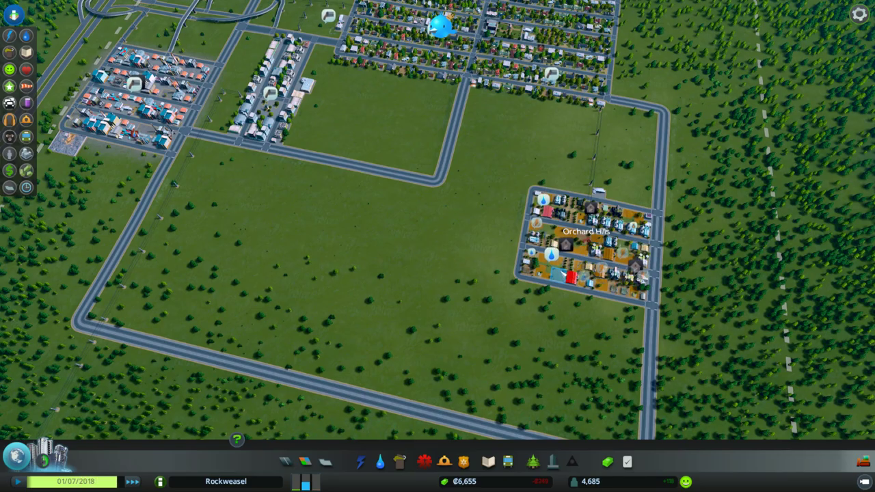
key(w)
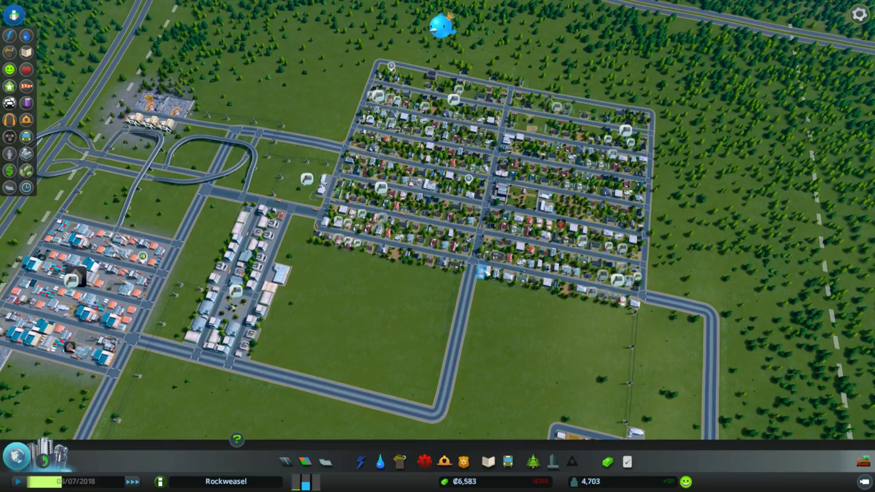
key(s)
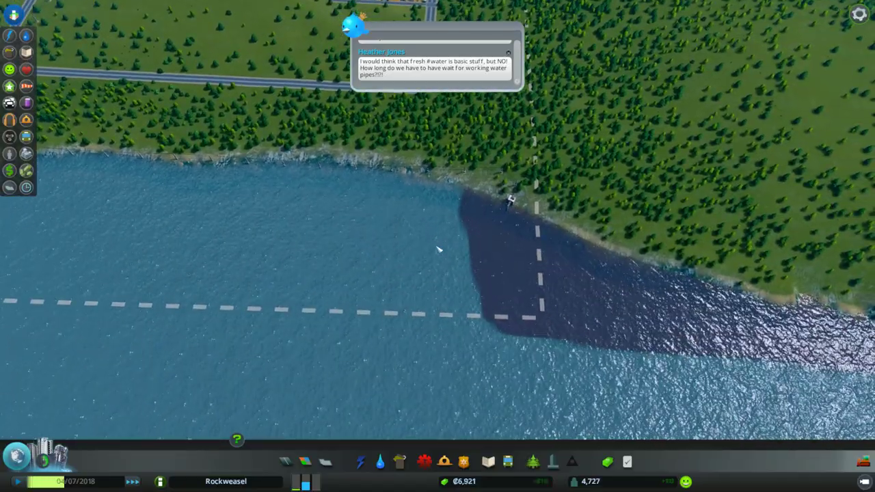
Review the 1,300-population milestone unlocks and close the Congratulations dialog
key(e)
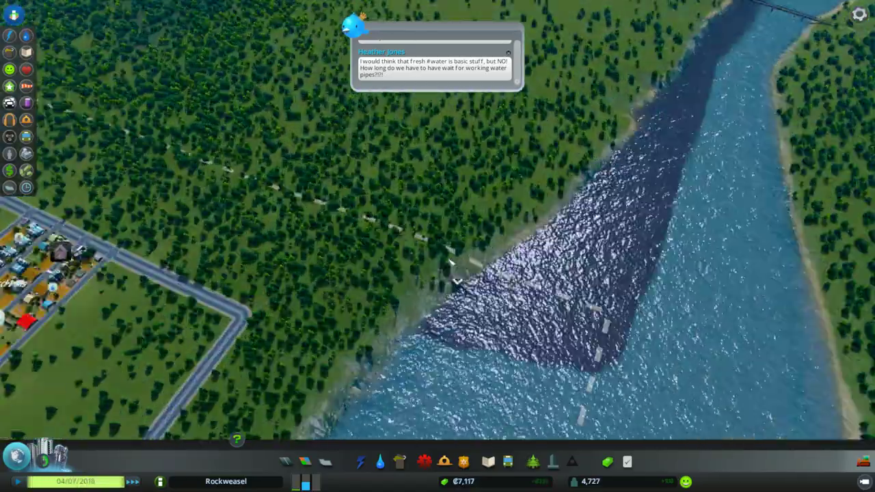
key(e)
scroll(452, 263, up, 3)
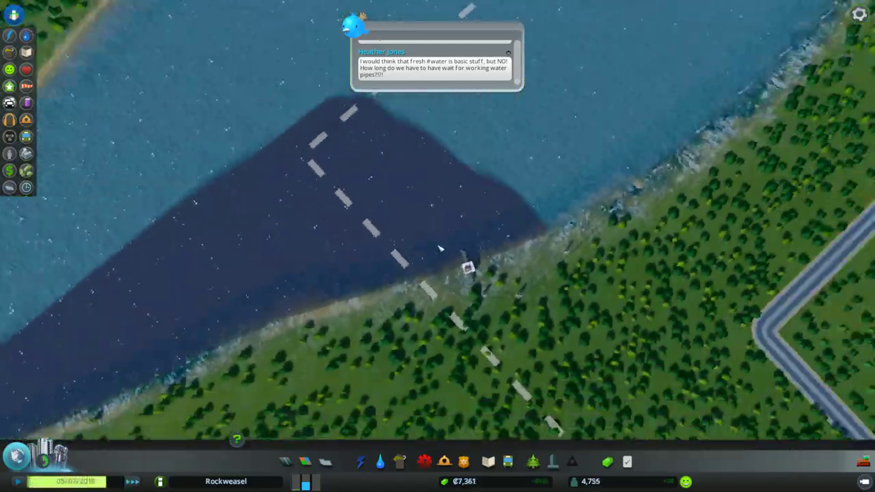
scroll(441, 248, down, 5)
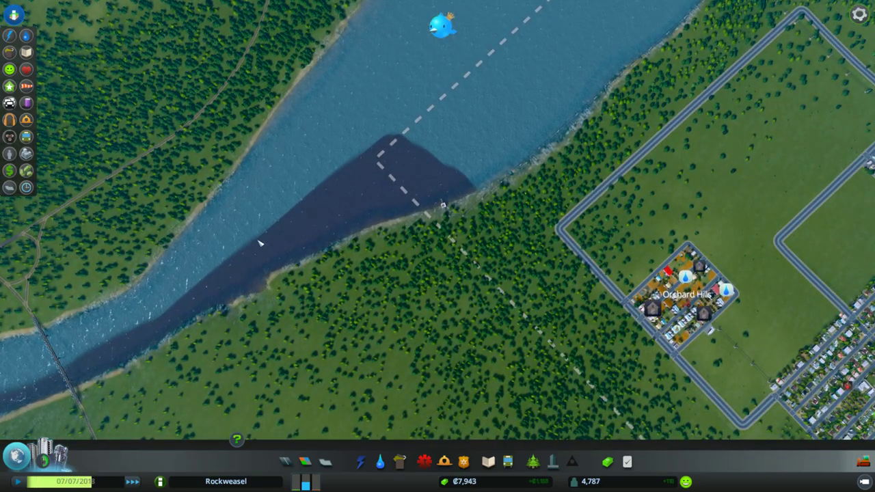
scroll(313, 242, up, 6)
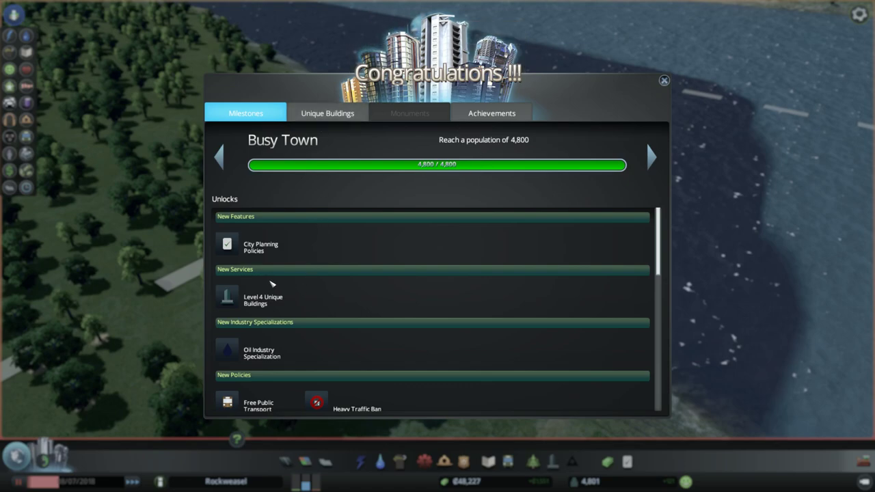
scroll(271, 284, down, 2)
scroll(271, 284, down, 3)
mouse_move(258, 332)
scroll(259, 308, up, 3)
scroll(234, 290, up, 2)
click(665, 81)
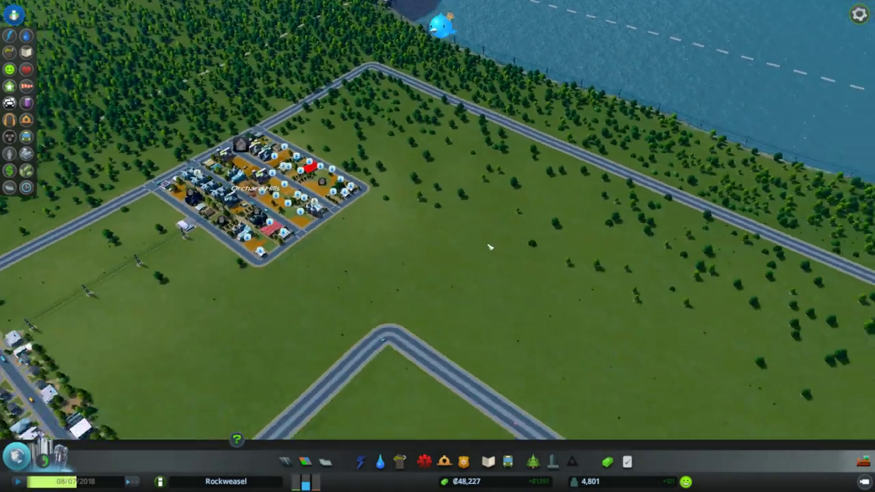
Open the Unique Buildings requirements in Milestones and advance to Level 2
scroll(490, 246, down, 3)
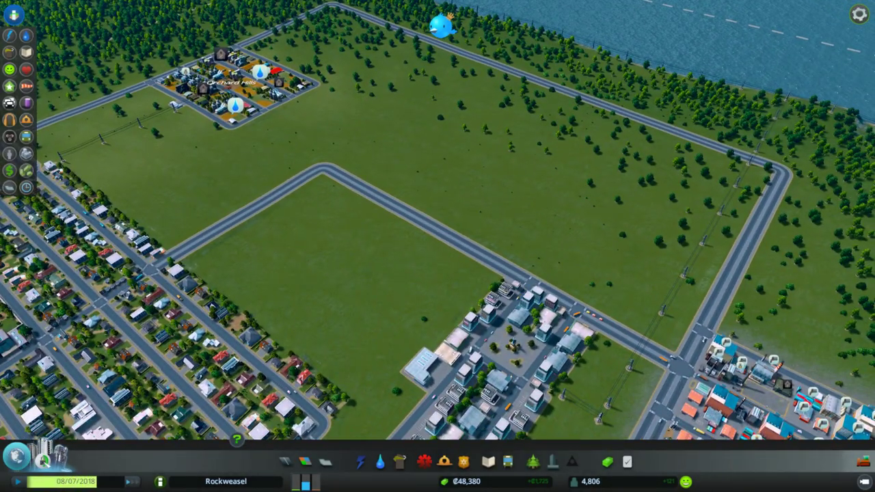
click(42, 457)
click(327, 113)
scroll(585, 251, up, 5)
scroll(586, 259, down, 3)
click(652, 157)
Close the Milestones panel and open the Unique Buildings toolbar
scroll(518, 301, down, 1)
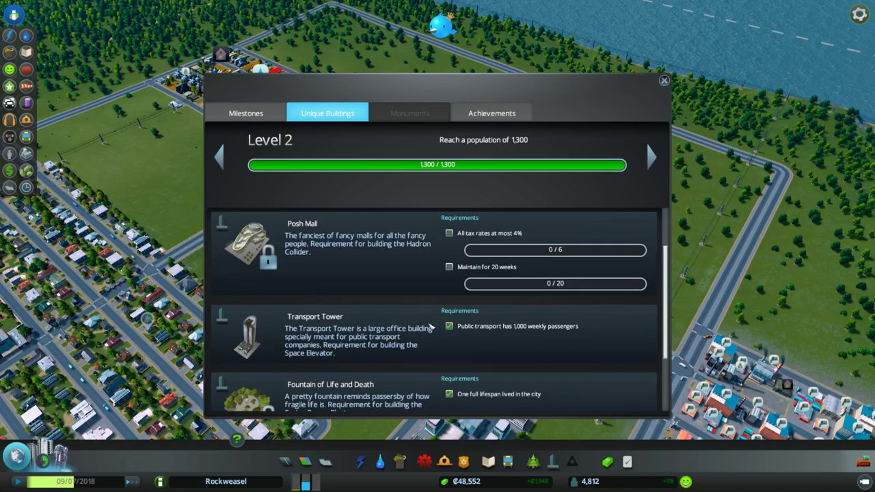
click(664, 80)
click(555, 462)
key(s)
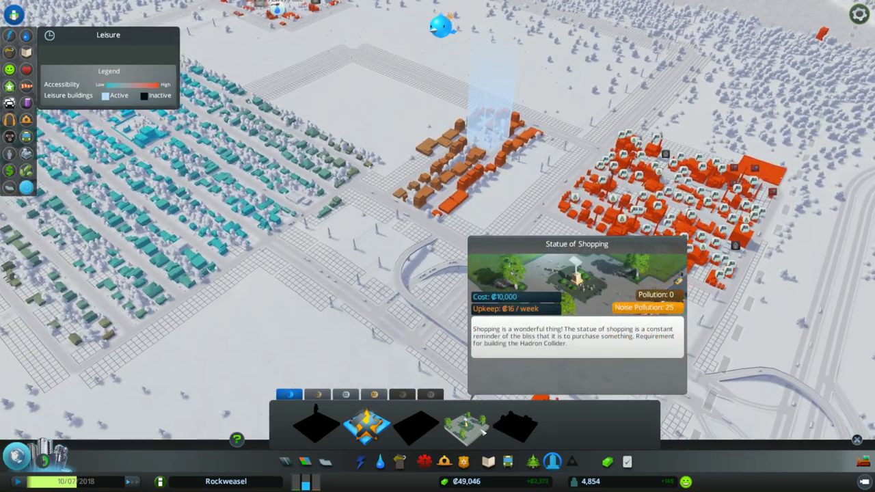
key(d)
key(s)
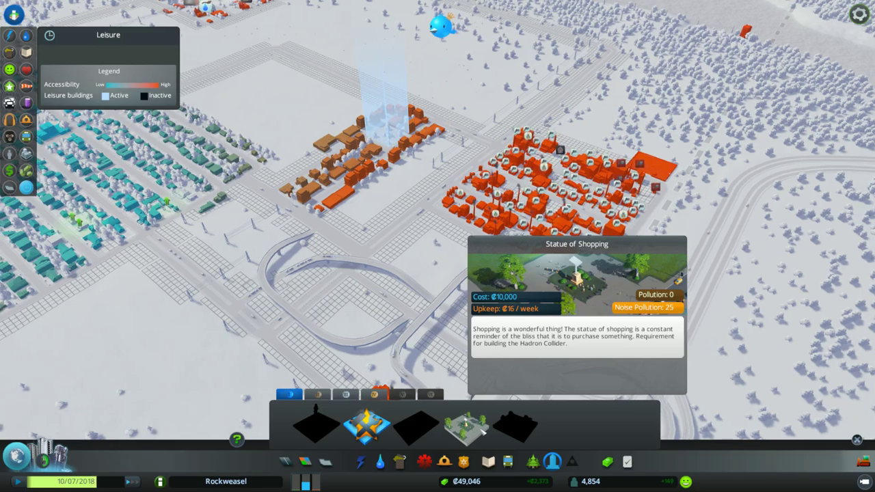
key(w)
key(a)
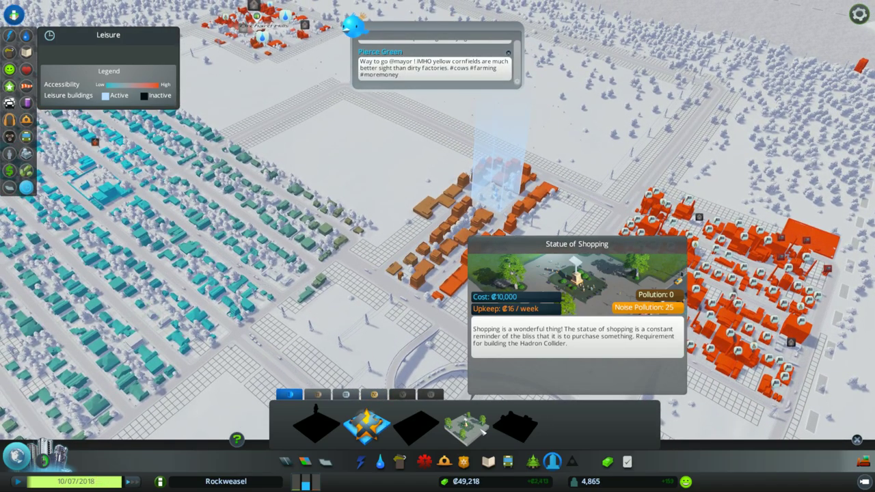
Select the Statue of Shopping and pan toward Orchard Hills and the teal residential district
click(483, 429)
key(d)
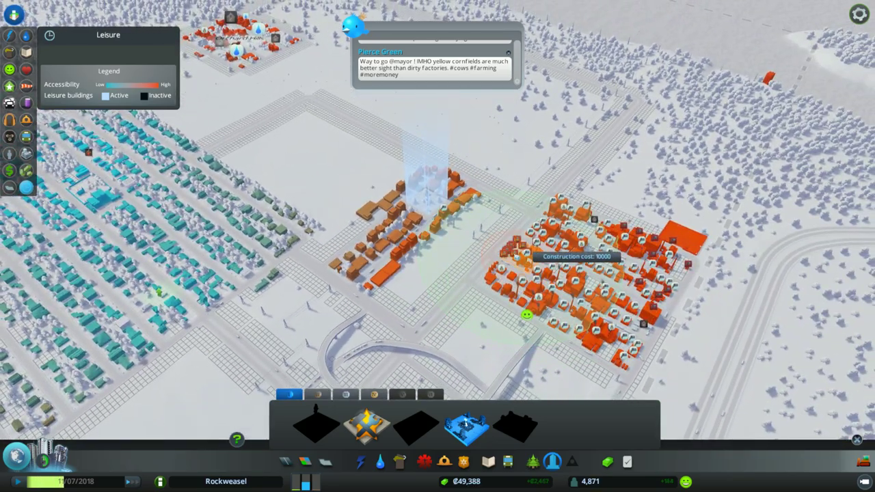
key(a)
key(w)
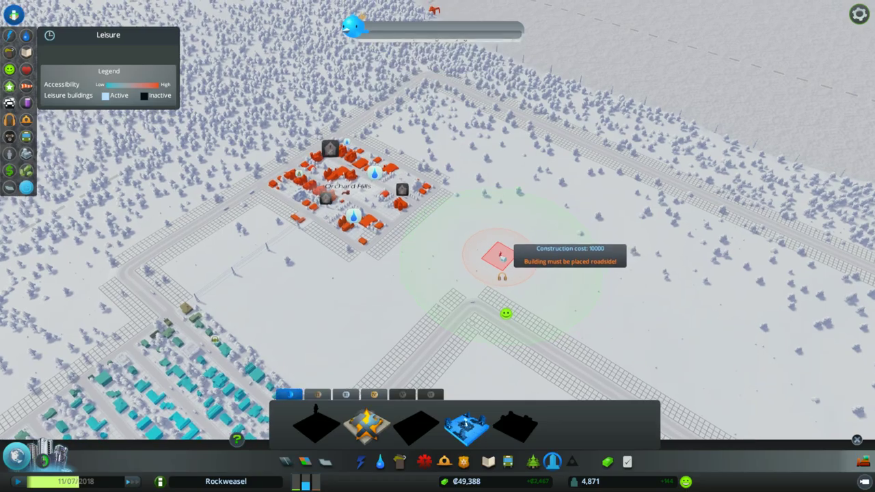
key(s)
key(a)
scroll(493, 267, up, 3)
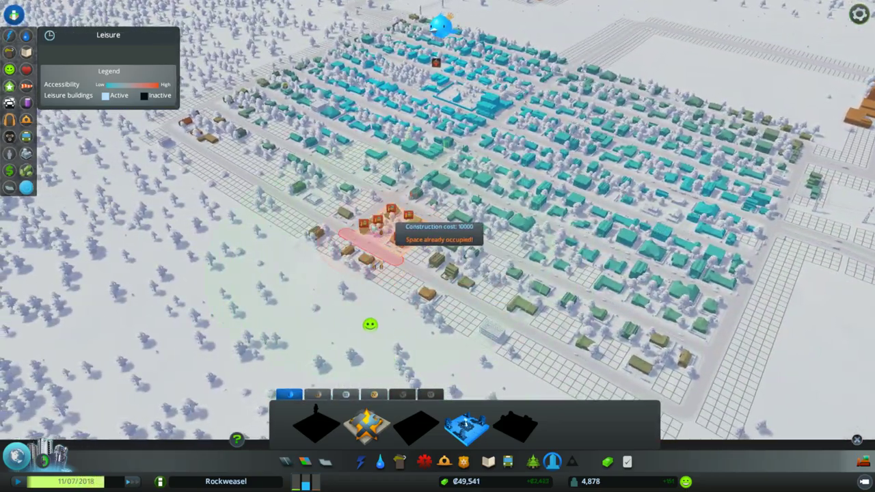
Rotate to line up the orange district's main road and place the Statue of Shopping beside it
scroll(478, 287, up, 6)
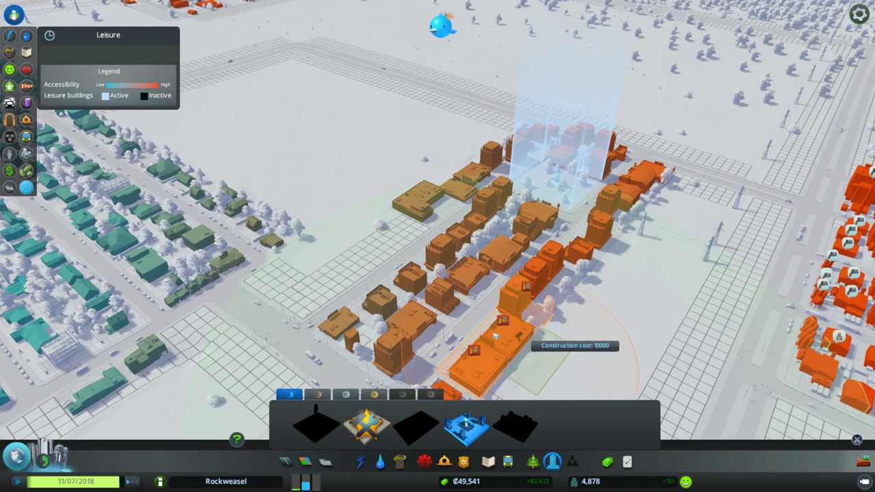
scroll(526, 338, down, 3)
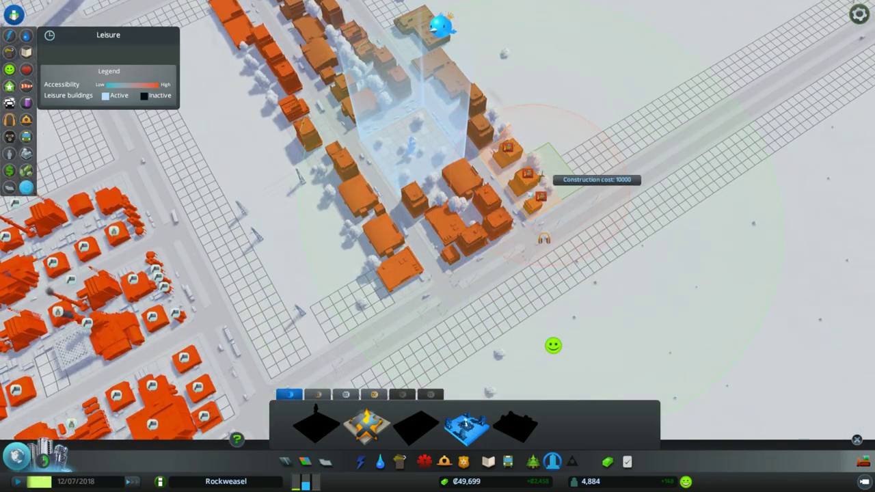
key(q)
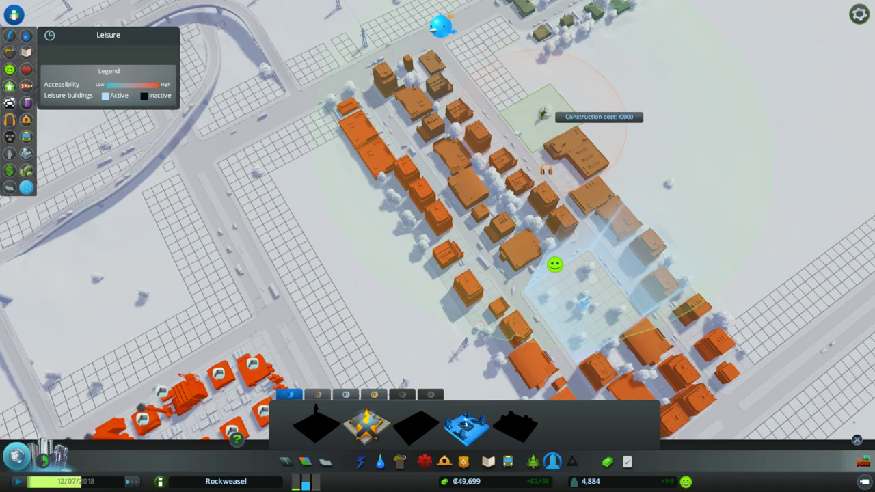
scroll(338, 140, down, 2)
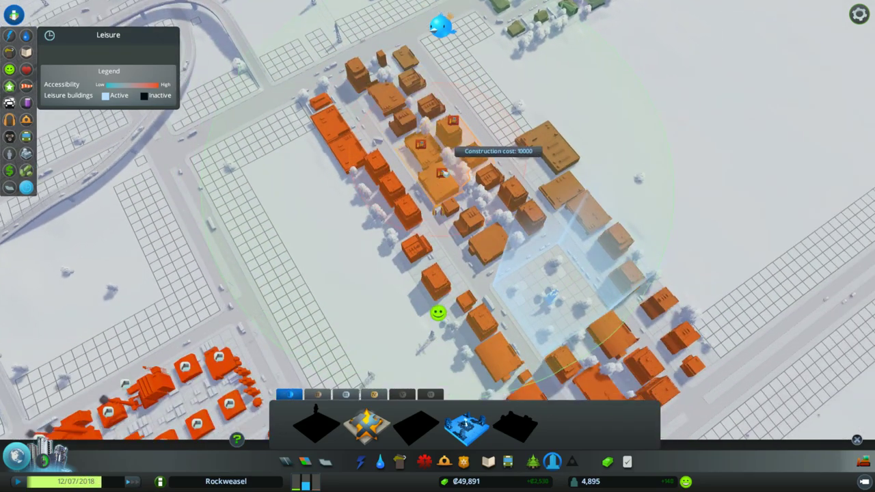
key(q)
scroll(516, 279, up, 2)
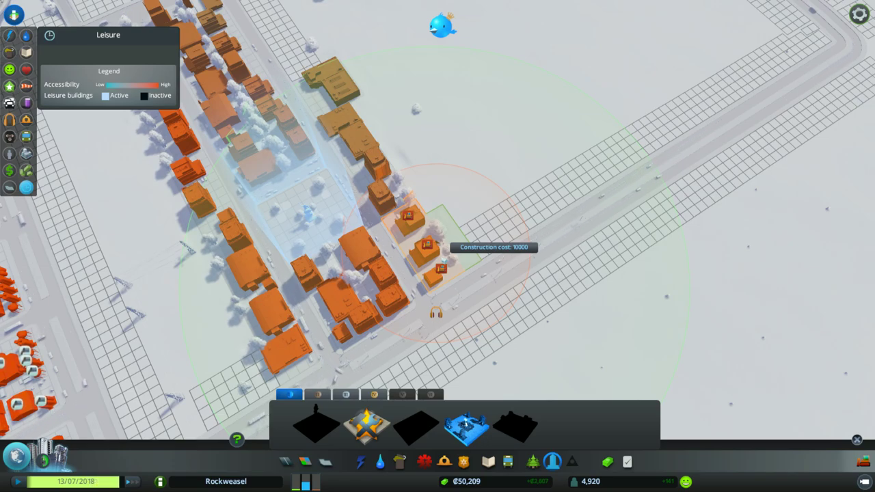
click(445, 255)
scroll(441, 246, down, 4)
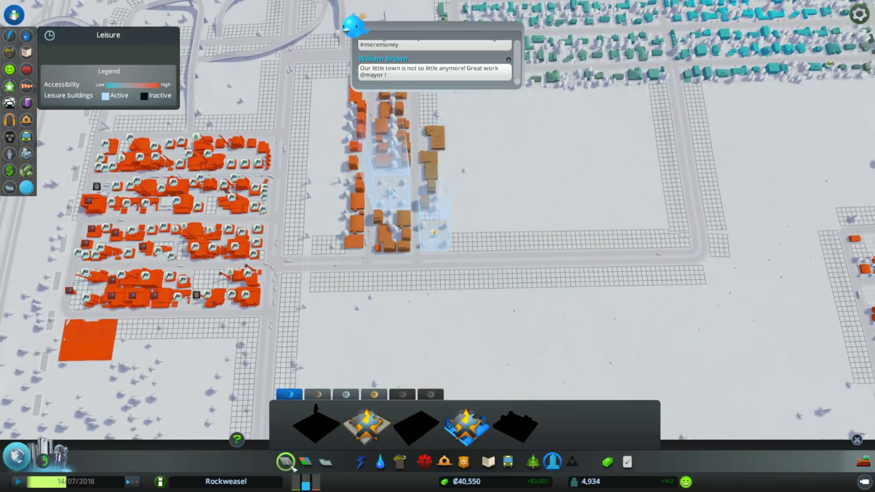
click(286, 461)
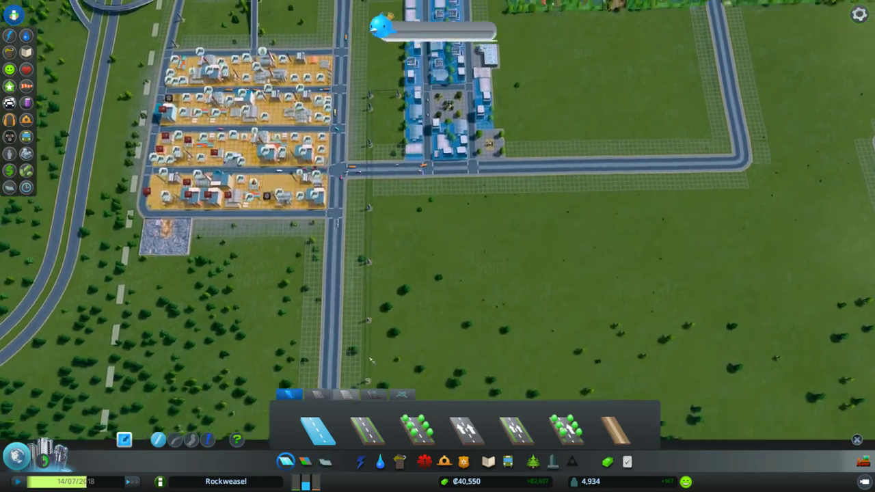
Draw roads along both sides of the empty lot by the blue commercial block down to the lower road
key(e)
scroll(438, 226, up, 2)
click(402, 158)
click(438, 178)
click(380, 244)
right_click(435, 175)
click(438, 178)
click(515, 233)
click(453, 304)
Build a road across the middle of the new block
click(471, 202)
right_click(404, 205)
click(405, 214)
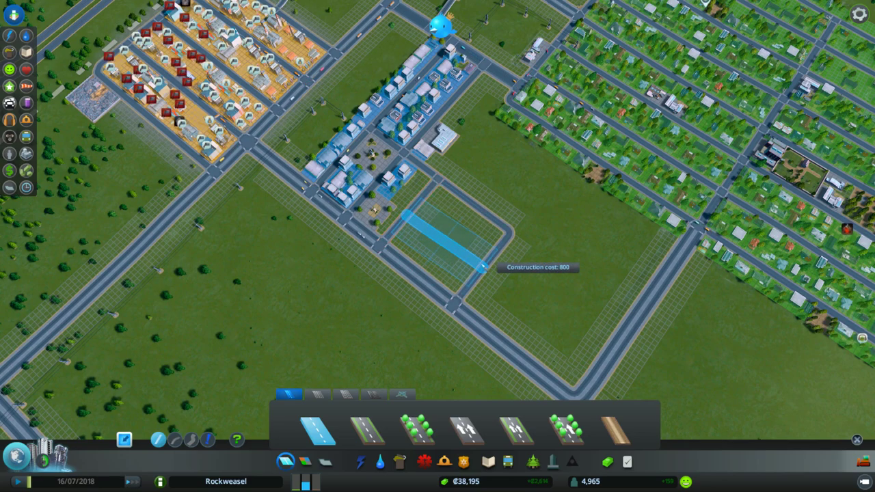
right_click(484, 267)
click(413, 209)
click(485, 266)
scroll(410, 258, up, 5)
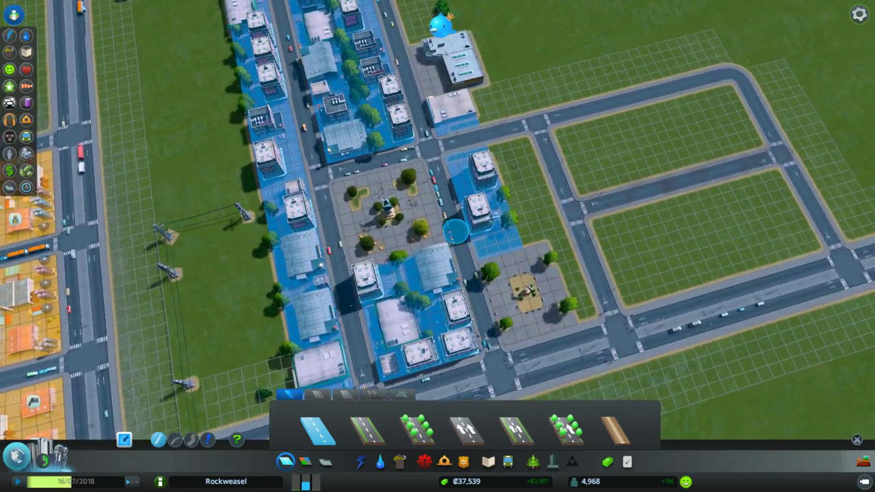
Frame the new blocks beside the commercial buildings with the demolish tool selected
key(d)
key(a)
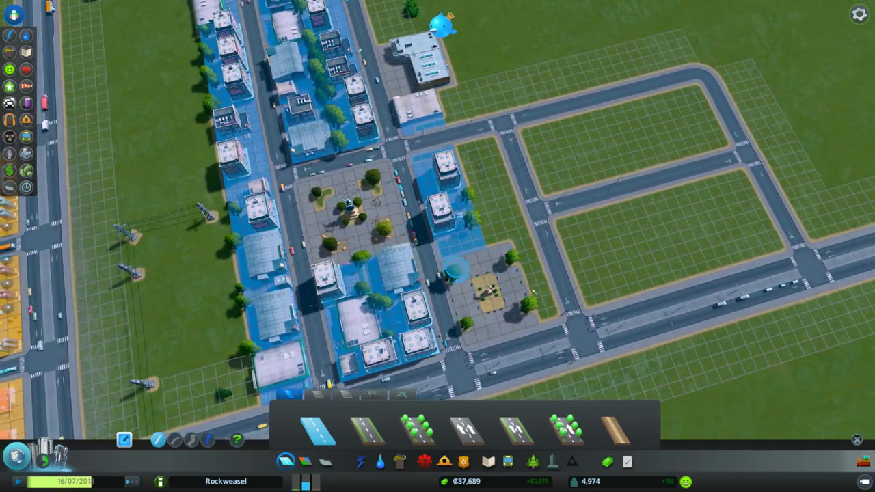
key(b)
scroll(454, 271, down, 3)
scroll(438, 247, down, 2)
scroll(437, 246, up, 2)
Zone the strip and both large blocks commercial, then start a water pipe from the existing line
key(z)
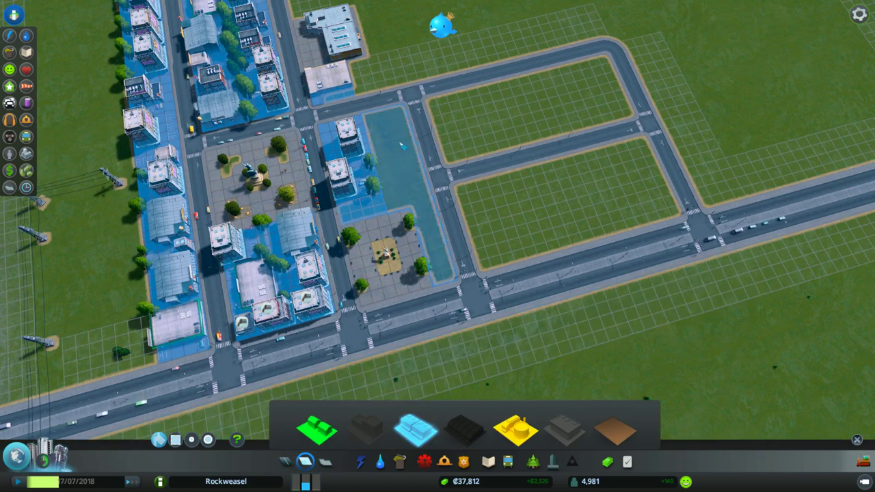
click(389, 164)
click(526, 110)
click(568, 202)
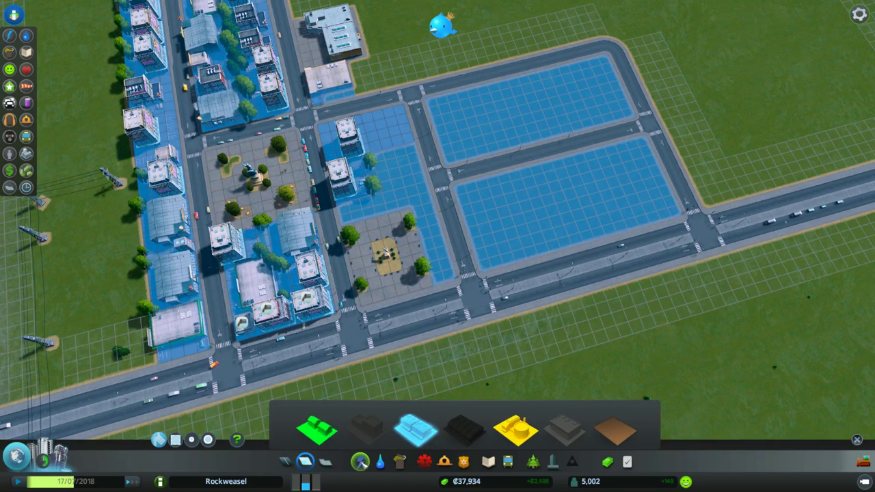
click(380, 461)
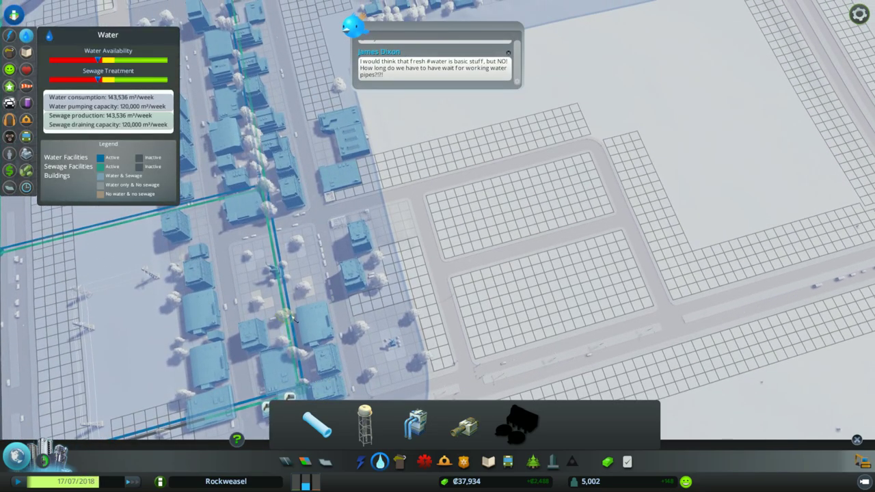
click(287, 315)
Draw water pipes out among the new blocks and join them to the existing pipe node
key(w)
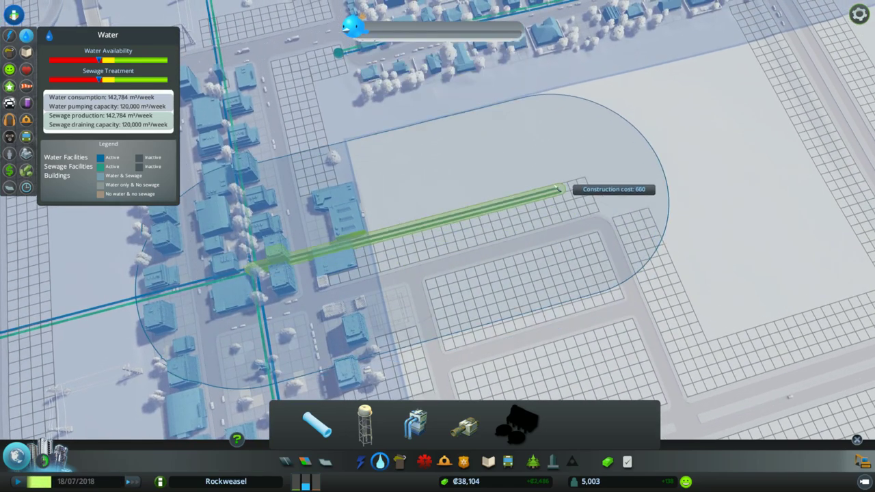
click(555, 189)
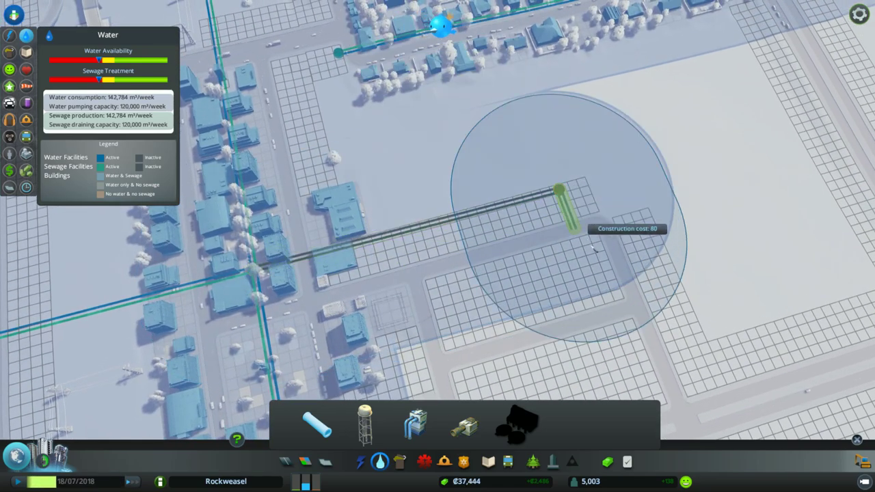
key(s)
click(622, 286)
right_click(313, 361)
click(301, 356)
click(618, 260)
scroll(582, 266, down, 5)
Close the water overlay, move over to the new district, and bring the Water view back
key(Escape)
scroll(438, 221, up, 3)
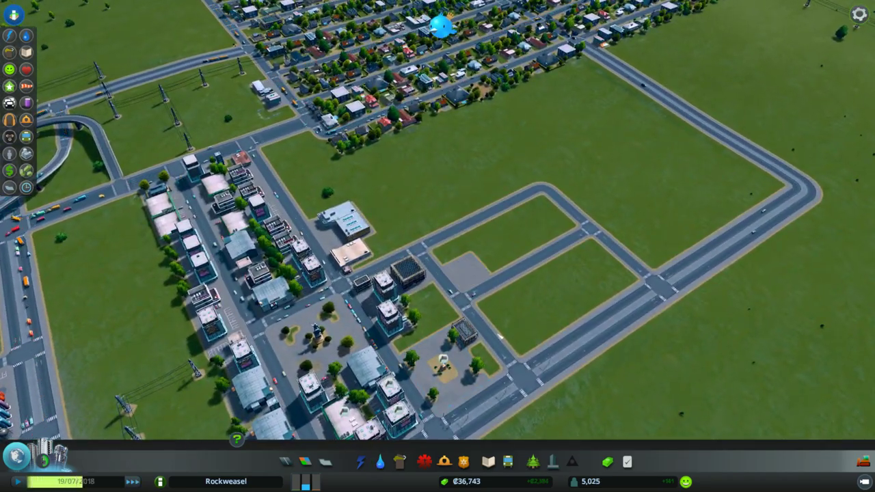
key(w)
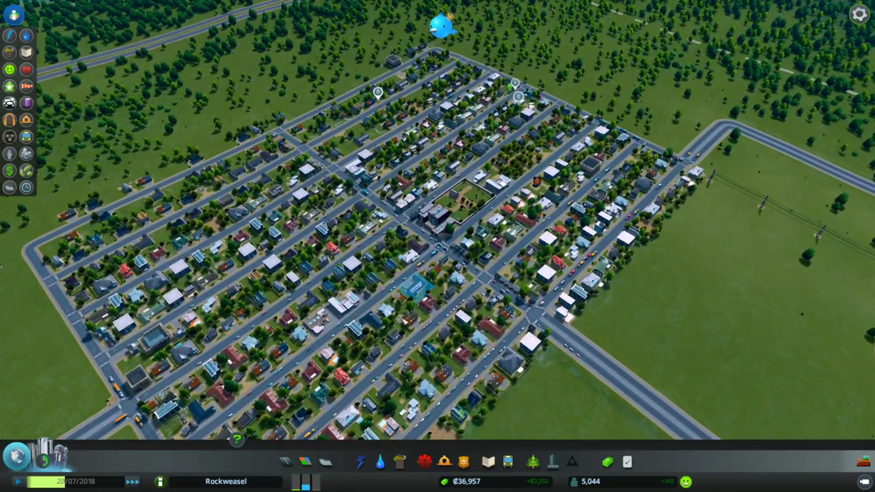
key(d)
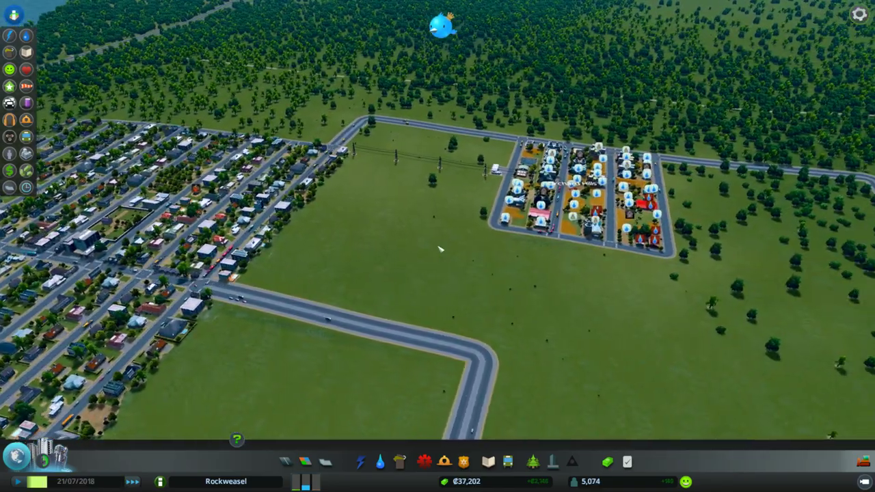
key(d)
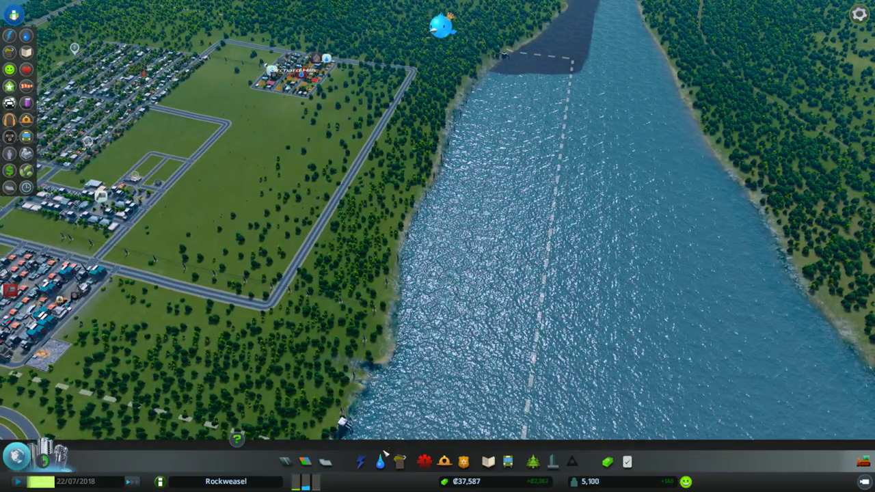
click(379, 462)
Place water pumping stations along the lakeshore
scroll(437, 247, up, 5)
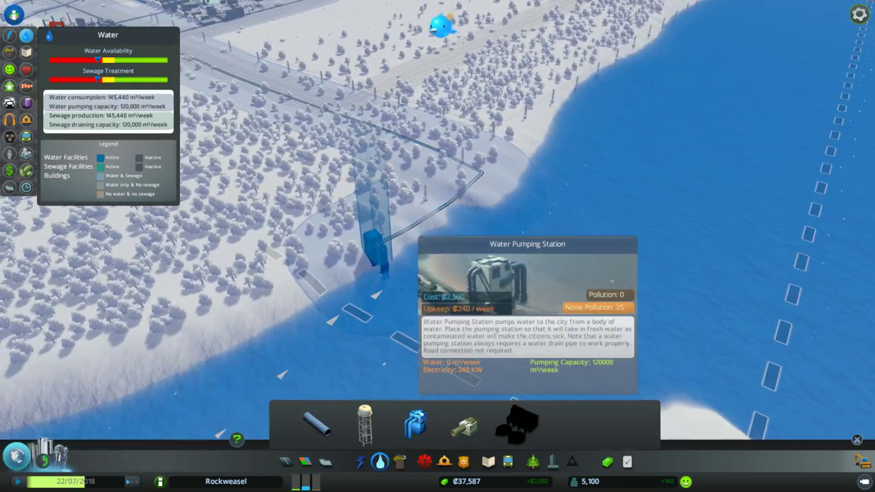
click(415, 424)
key(d)
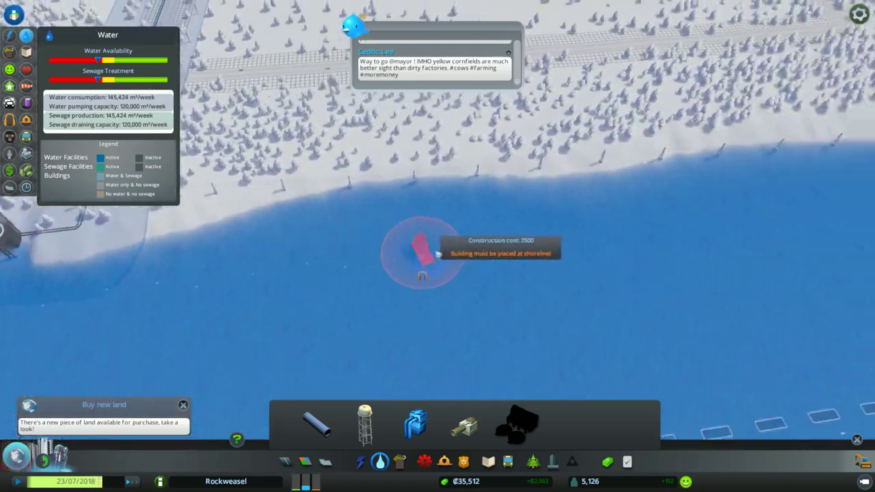
key(d)
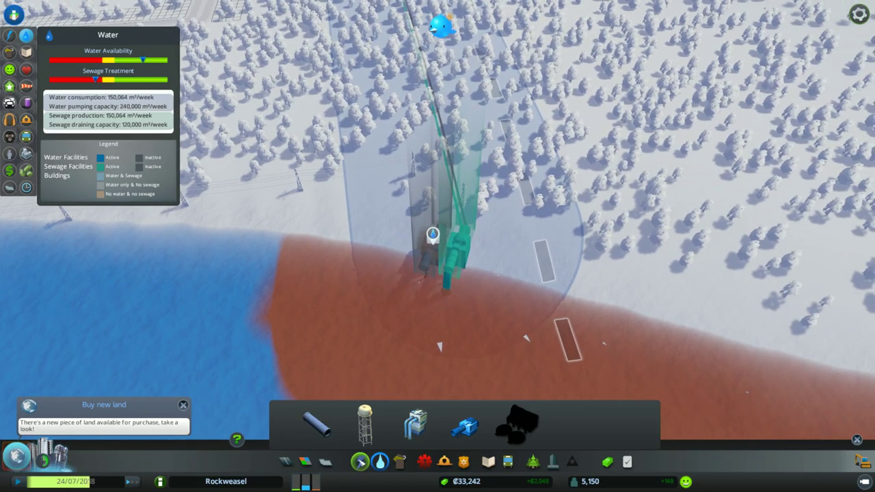
Check the electricity view, then return to water and close the water and sewage overview
key(e)
click(379, 461)
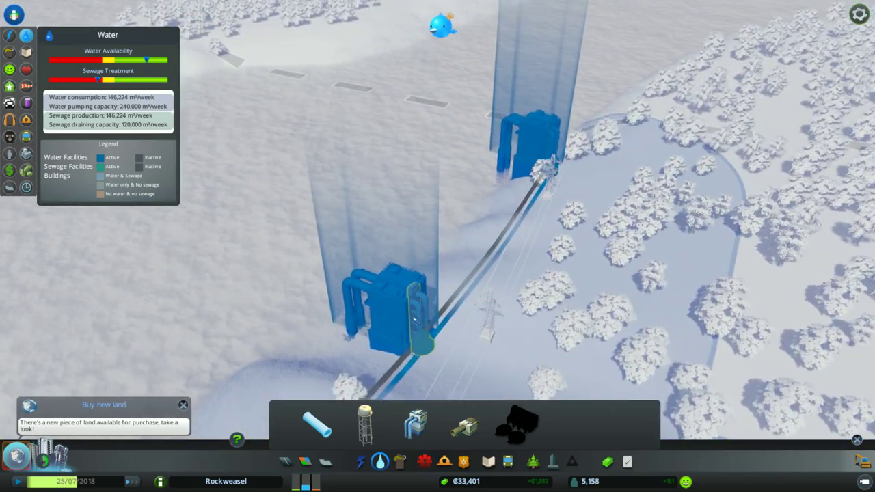
key(Escape)
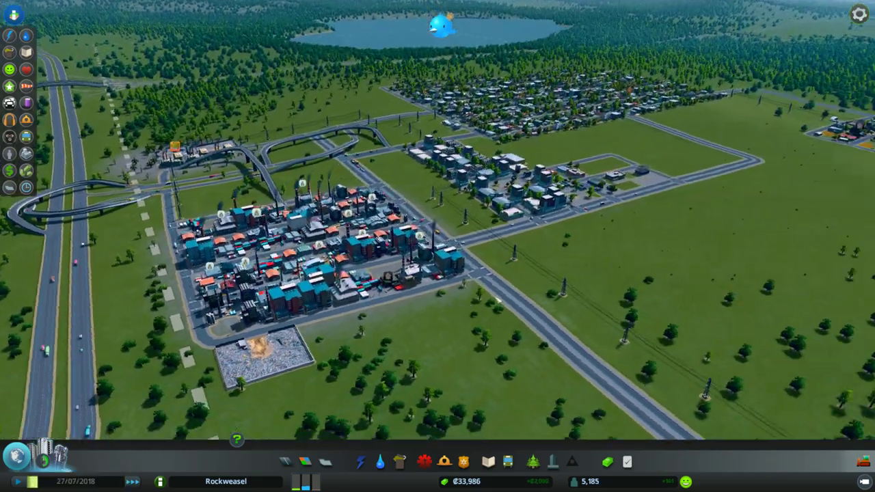
Glance at the water overview and the city finances loans page, then close them
click(379, 462)
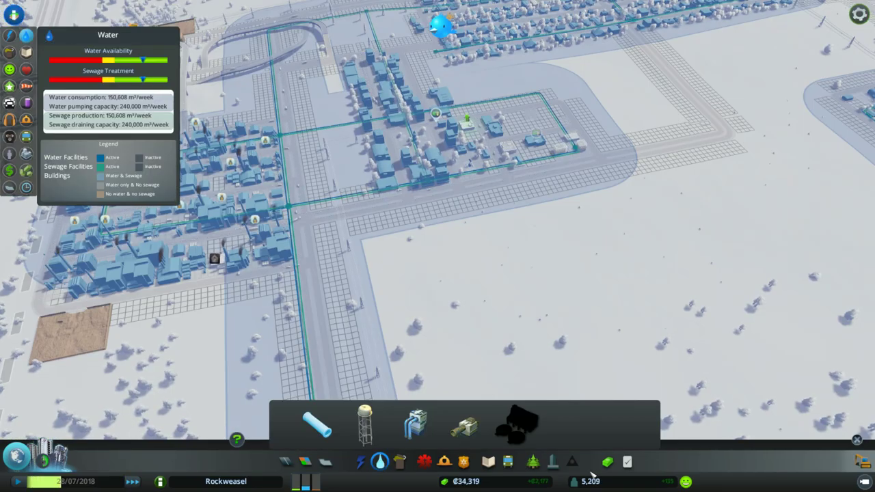
click(607, 462)
click(647, 127)
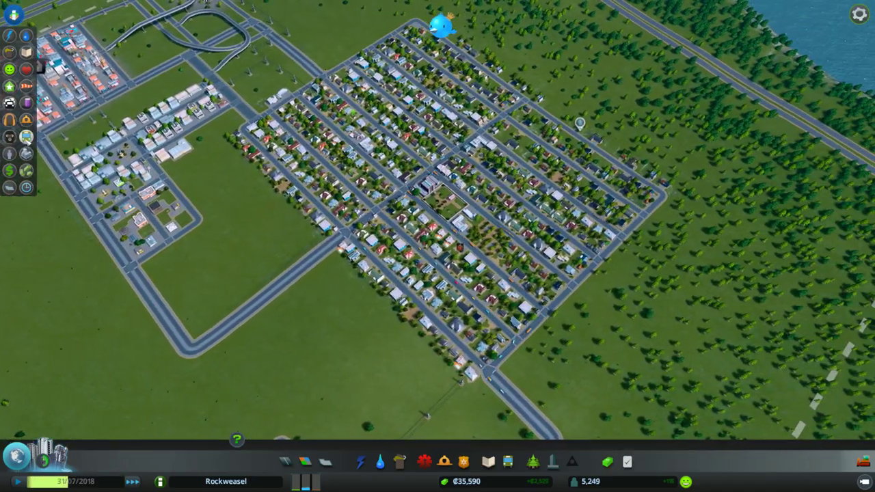
Show the public transport overview and select Bus Line 2 to see its details
click(26, 136)
scroll(547, 325, up, 3)
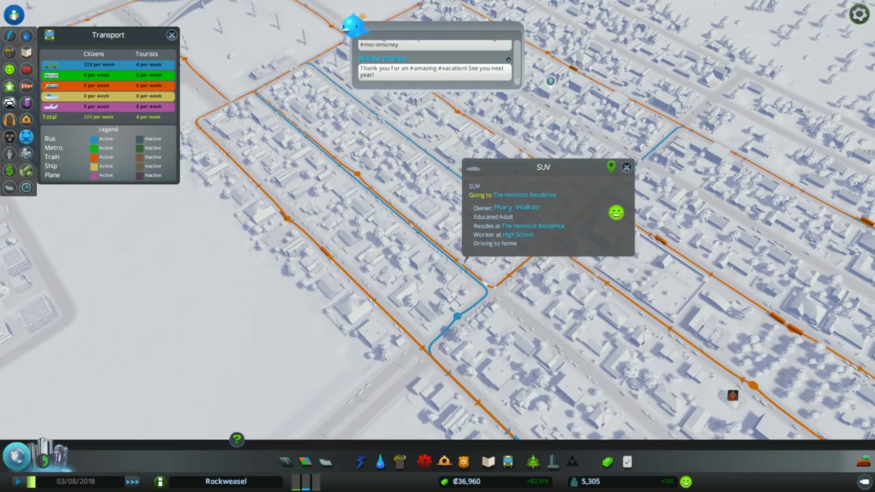
scroll(484, 282, down, 10)
scroll(410, 260, up, 10)
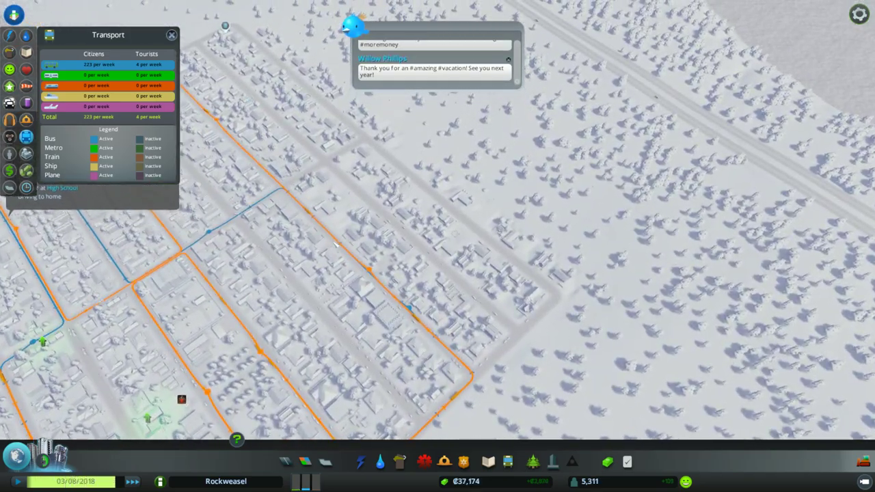
click(333, 240)
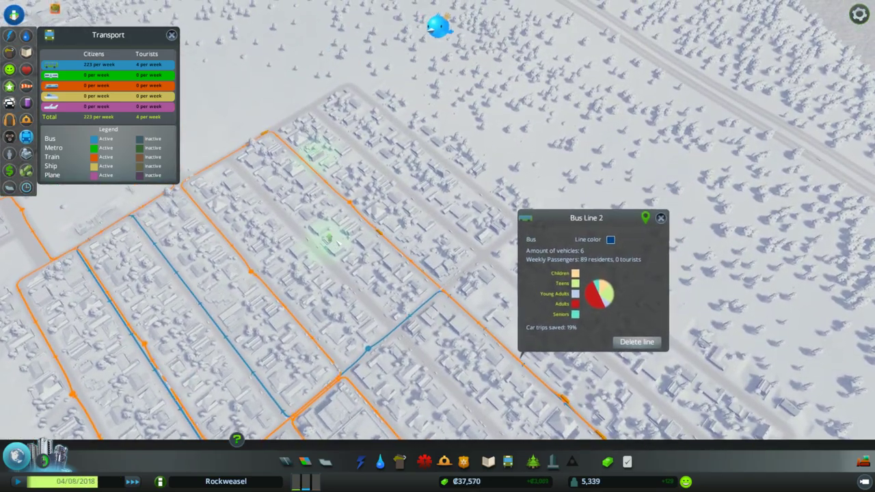
Zoom and pan across the residential area to follow the bus routes
scroll(438, 246, down, 5)
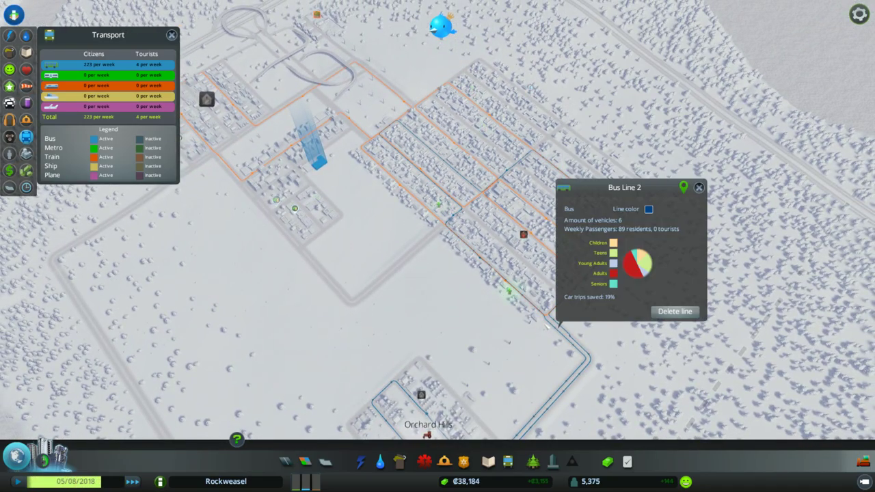
scroll(394, 297, up, 3)
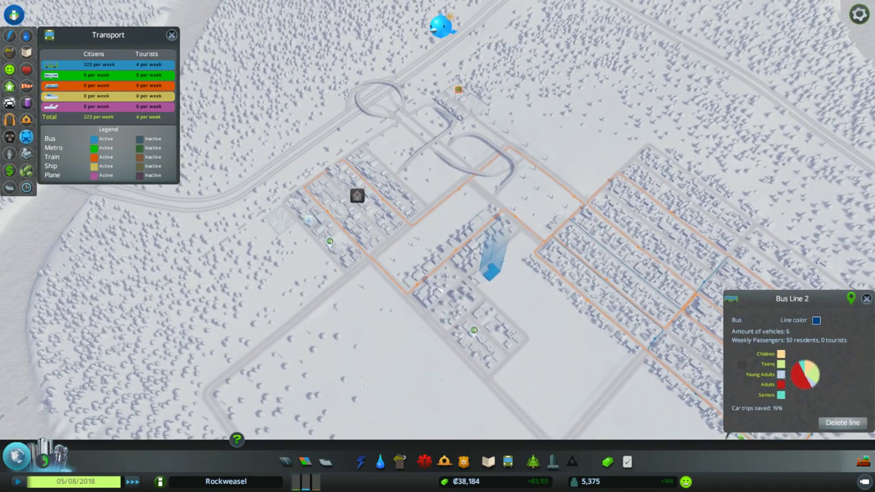
scroll(394, 297, up, 4)
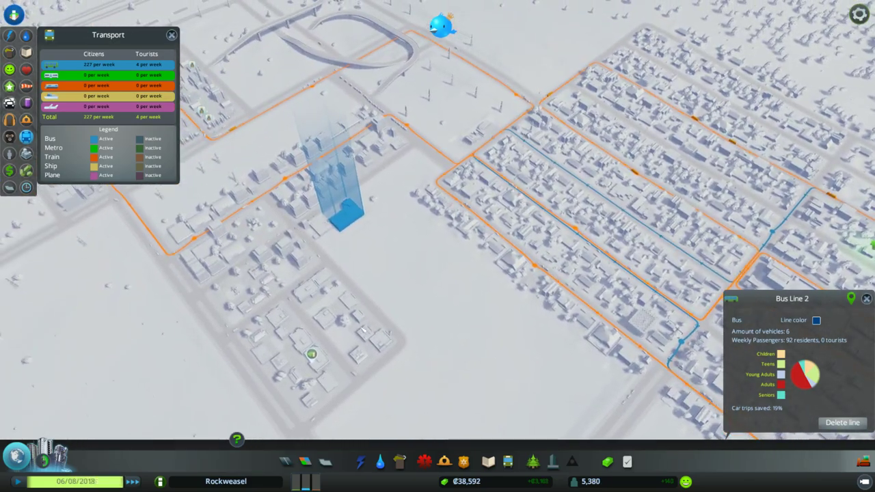
scroll(361, 339, down, 3)
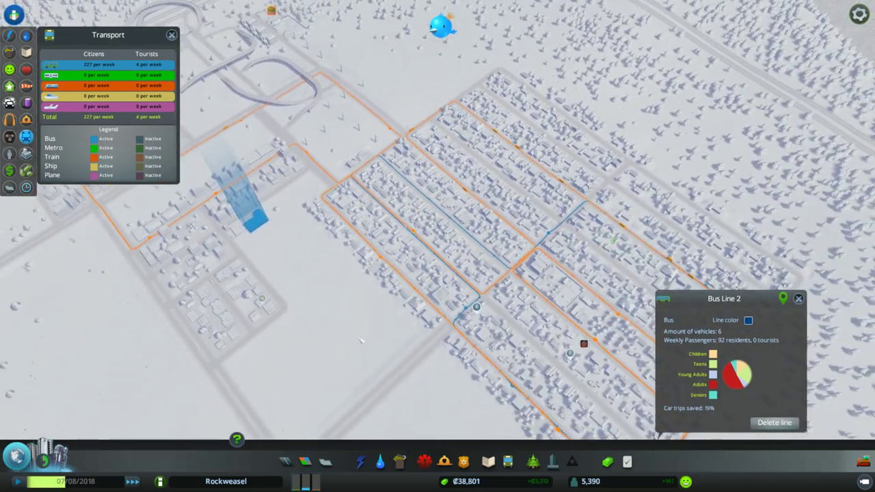
key(a)
key(s)
key(d)
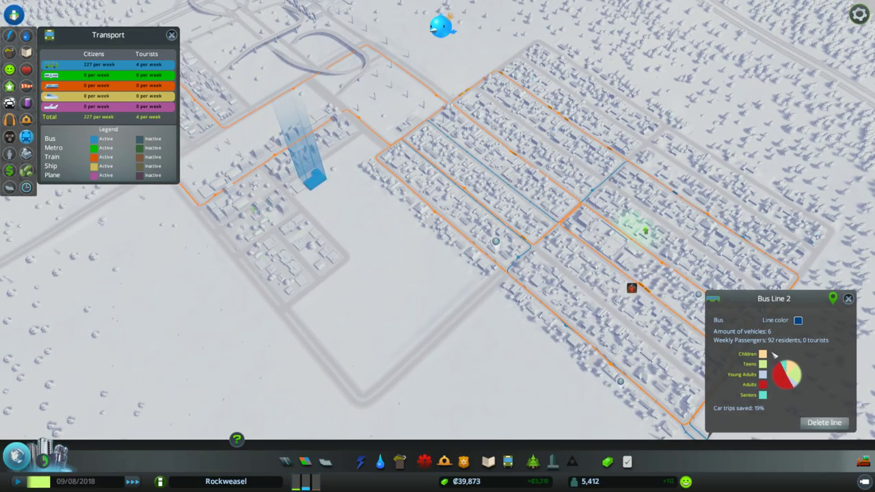
scroll(775, 355, up, 3)
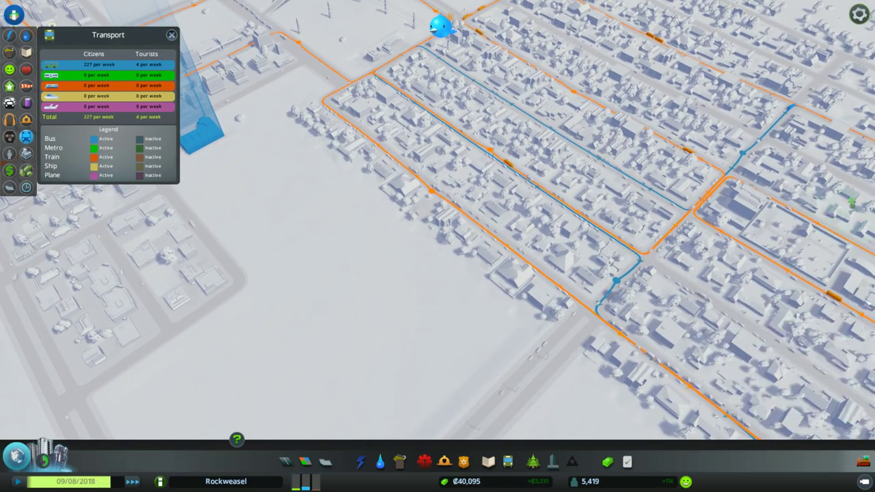
key(d)
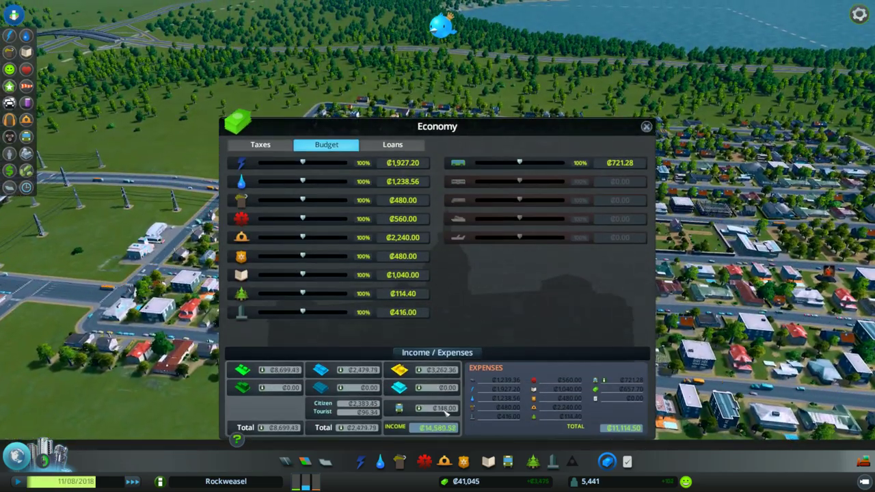
Adjust the bus service budget slider in the city finances, then close the panel
mouse_move(446, 409)
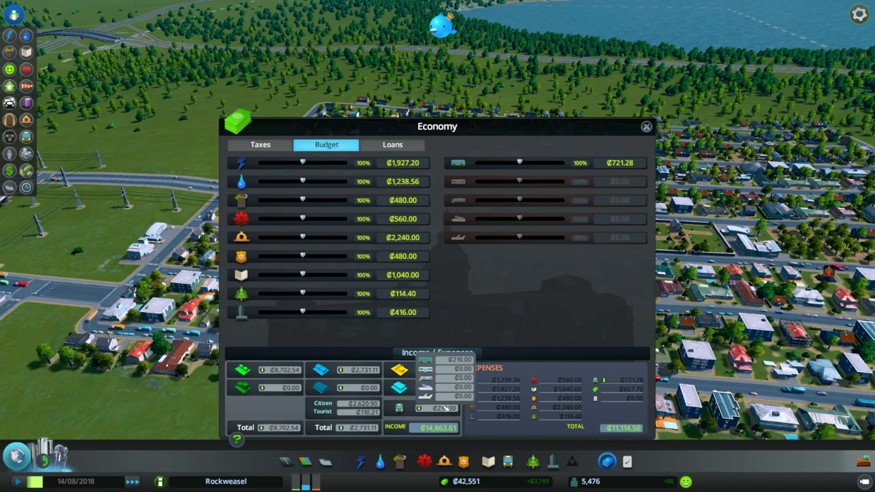
drag(516, 162, 512, 163)
mouse_move(485, 163)
mouse_down()
mouse_move(510, 159)
mouse_move(495, 163)
mouse_up()
click(646, 127)
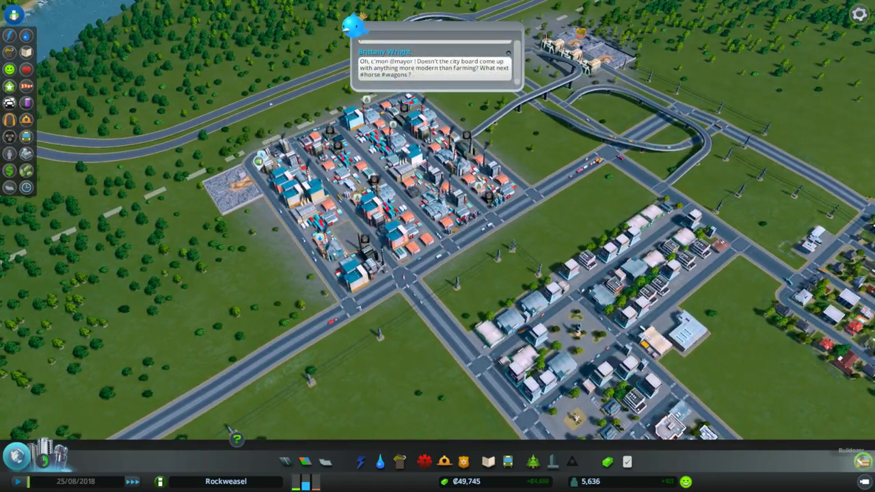
Bring up the parks and leisure building options
key(b)
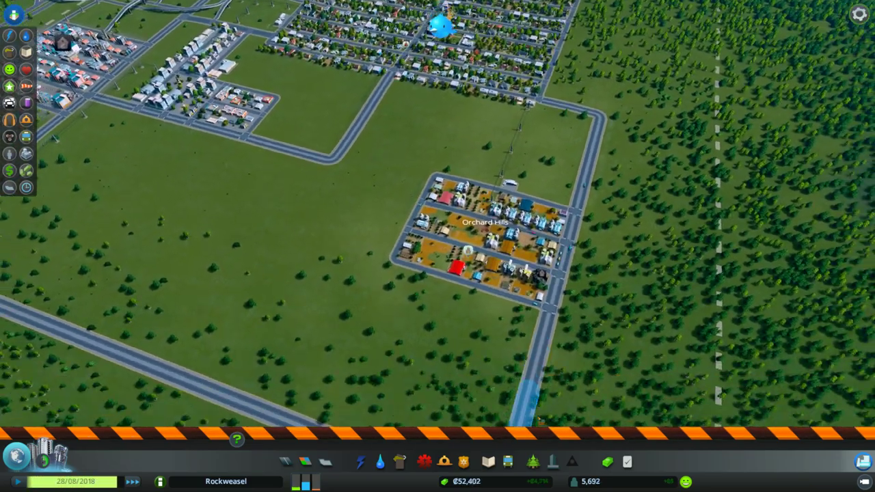
scroll(438, 246, down, 3)
click(552, 462)
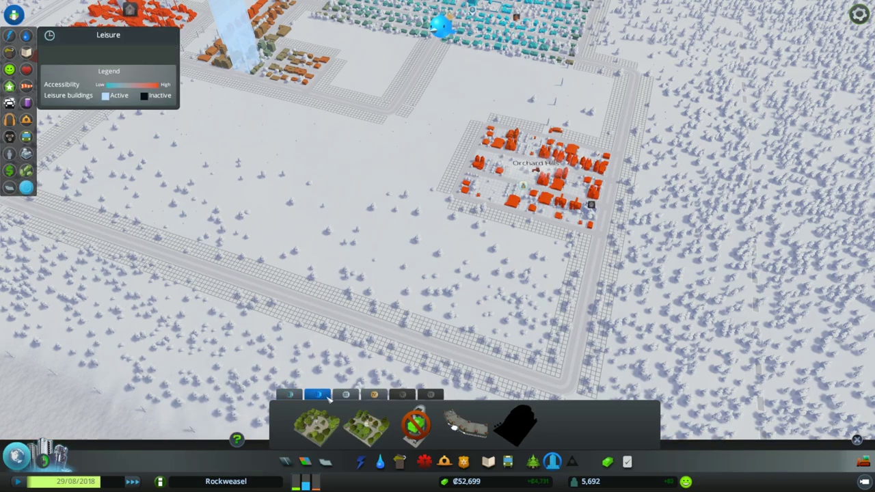
key(w)
key(d)
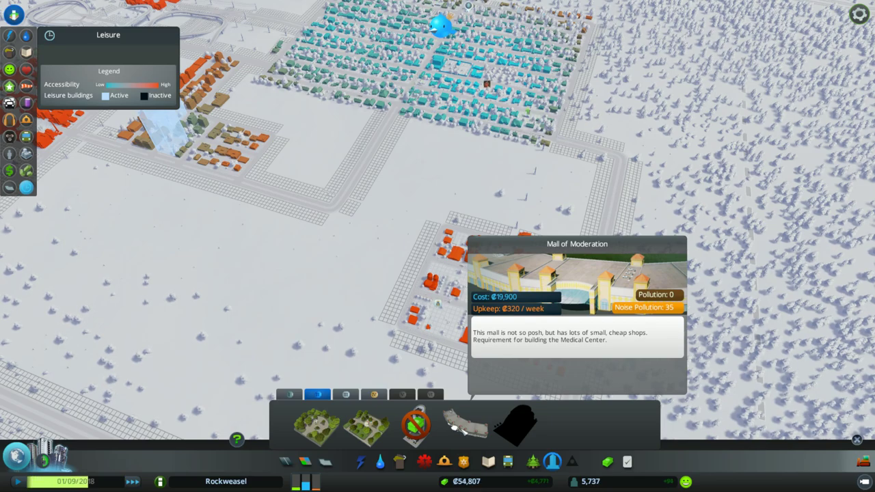
Place the Mall of Moderation beside the residential houses
key(w)
key(a)
click(465, 424)
scroll(438, 258, up, 2)
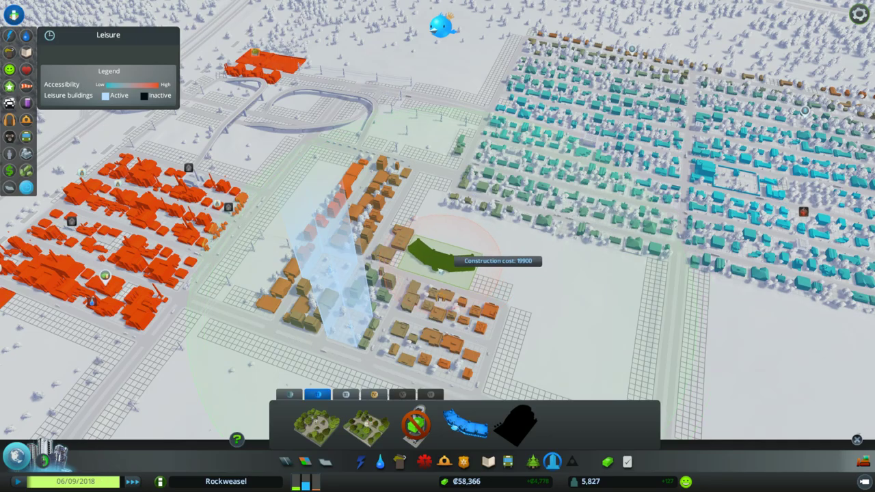
click(440, 270)
scroll(528, 318, up, 5)
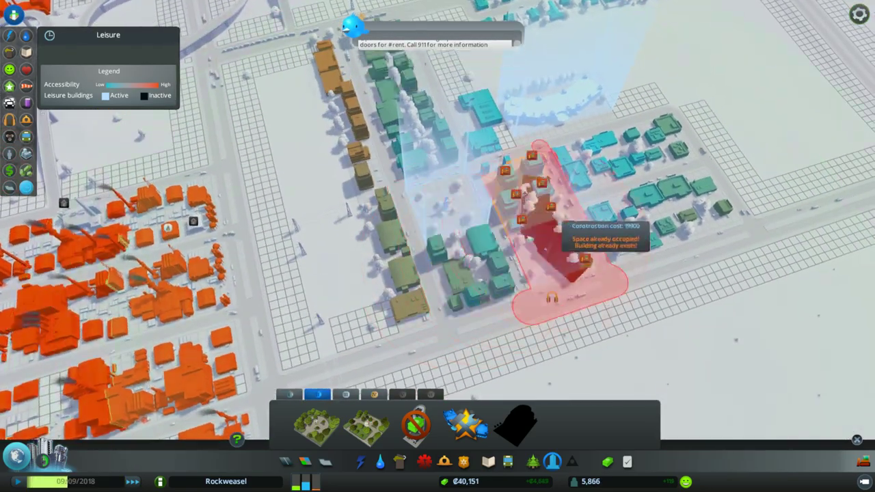
right_click(553, 267)
Bulldoze the Statue of Shopping and confirm the demolition
click(544, 246)
click(862, 462)
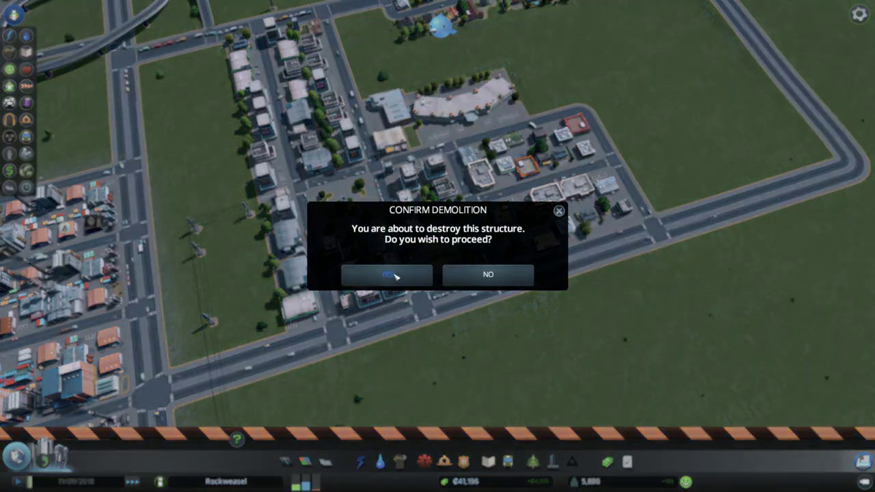
click(387, 274)
click(607, 462)
click(305, 461)
key(q)
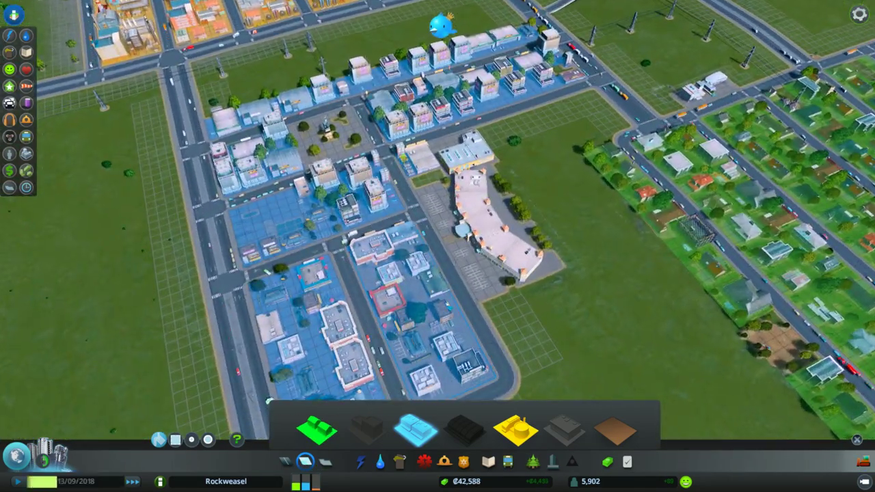
key(q)
Build a new road segment beside the residential grid
key(w)
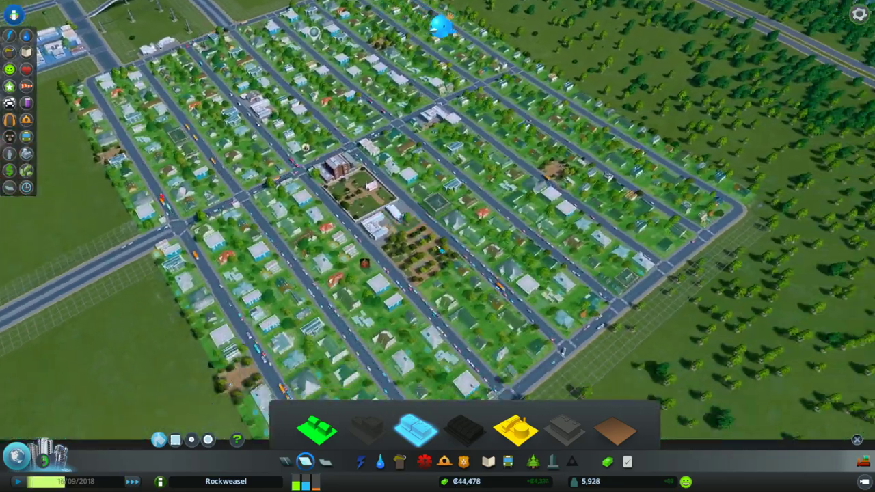
key(w)
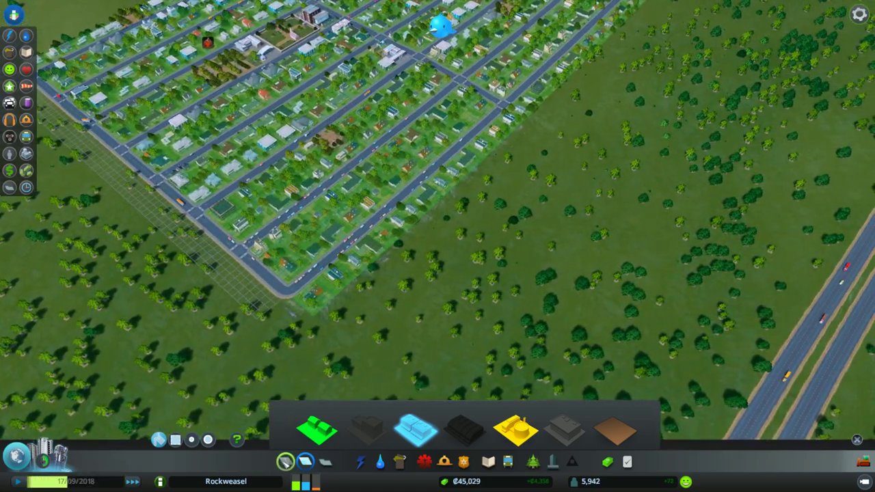
click(286, 461)
click(342, 338)
scroll(478, 273, up, 3)
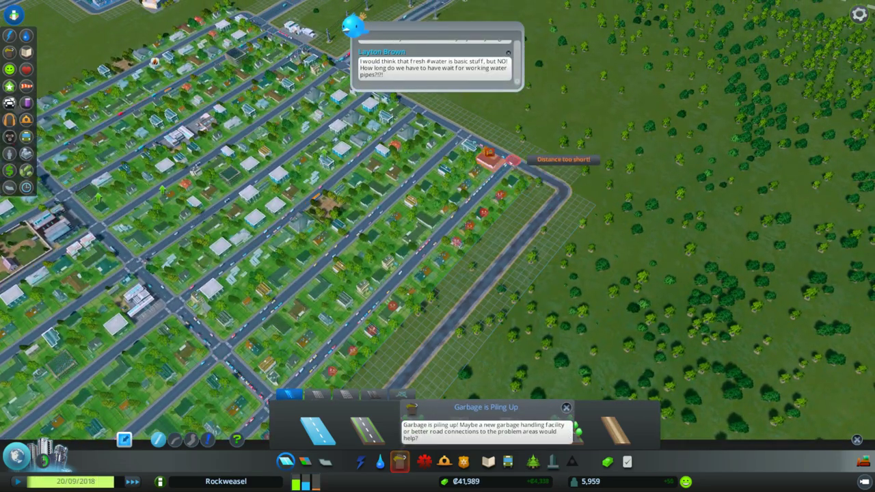
key(s)
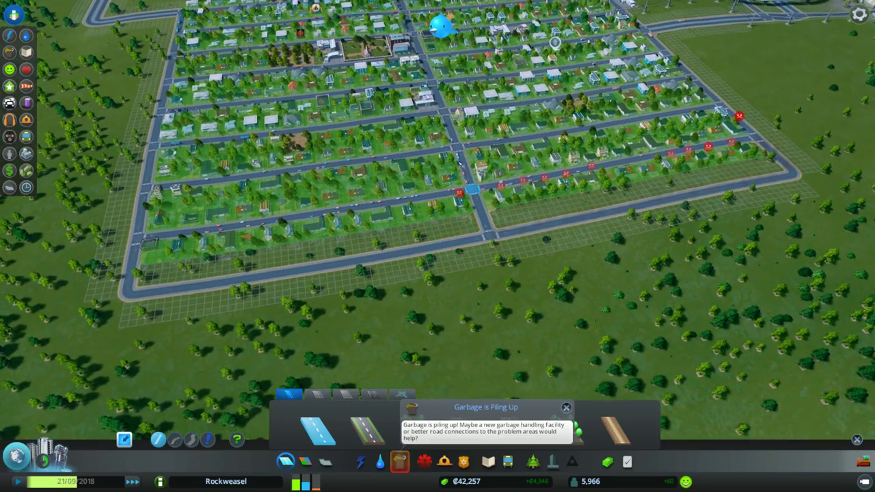
Briefly check the zoning and water overviews, then bring up the health overview
key(w)
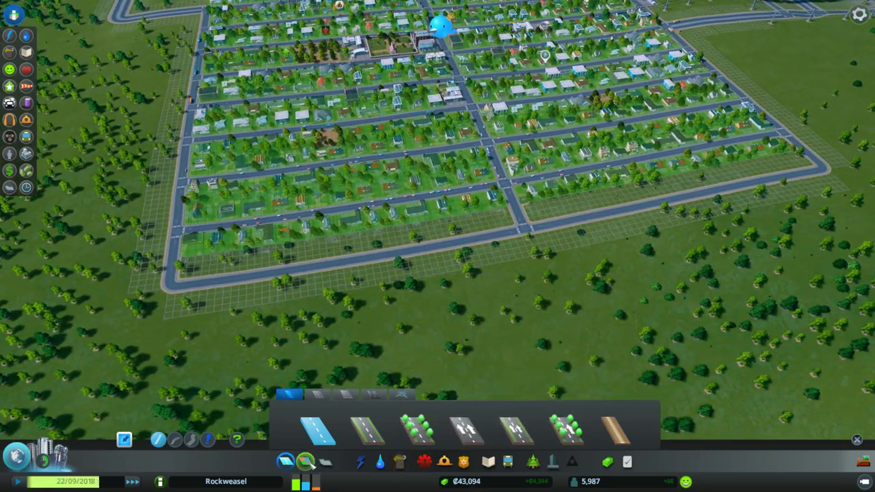
click(306, 461)
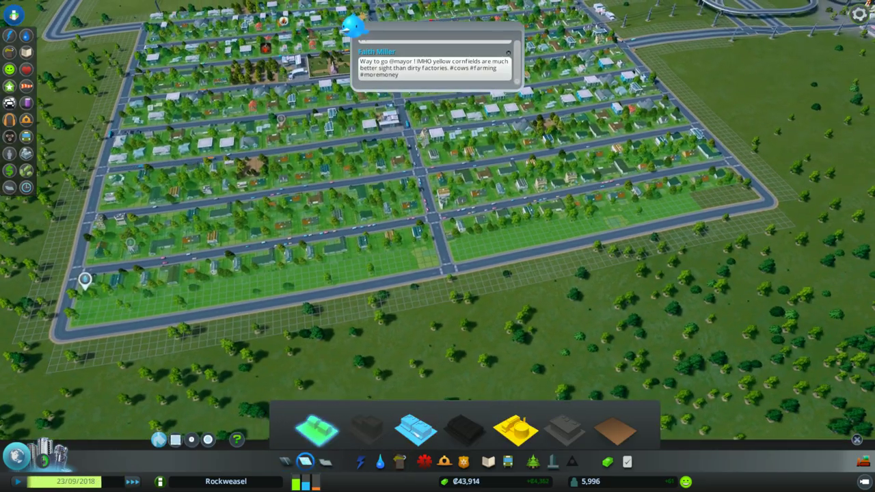
click(380, 461)
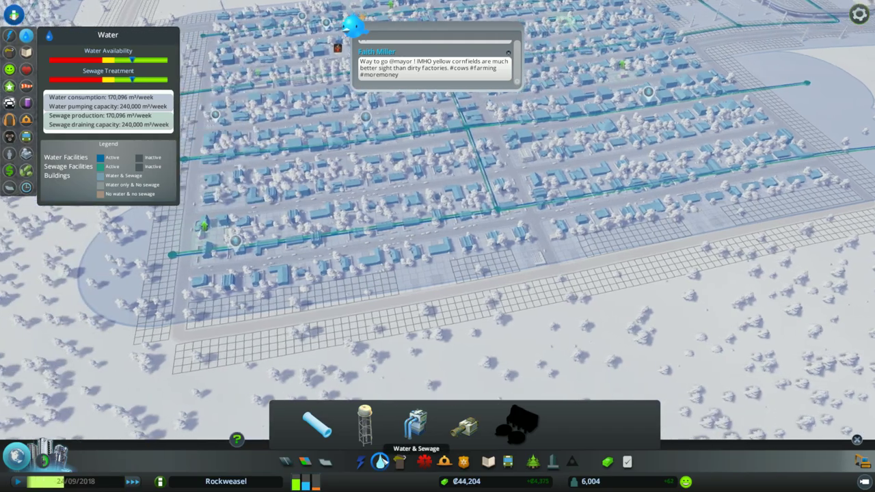
click(380, 461)
scroll(437, 225, up, 3)
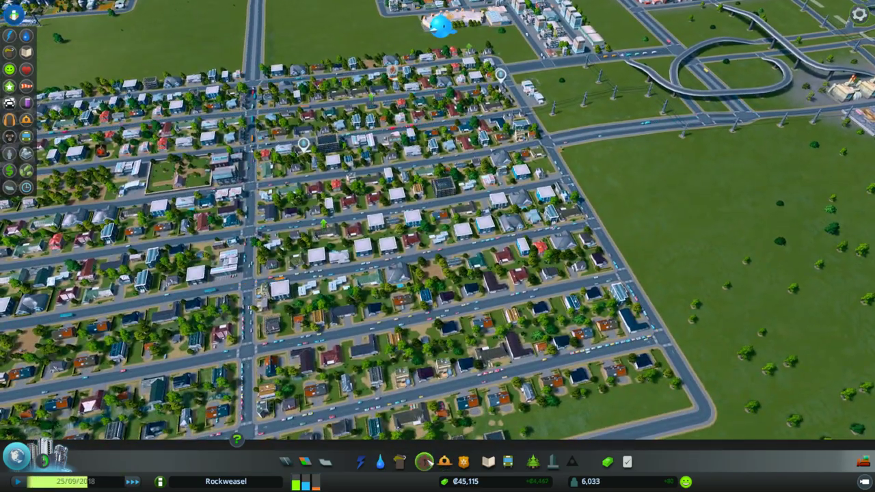
click(424, 462)
click(366, 424)
Review fire safety and police crime coverage across the city
key(e)
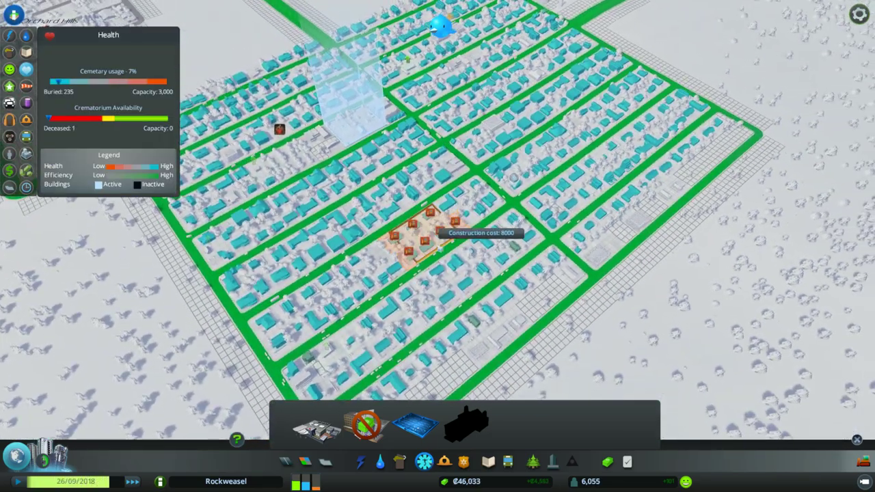
key(e)
key(w)
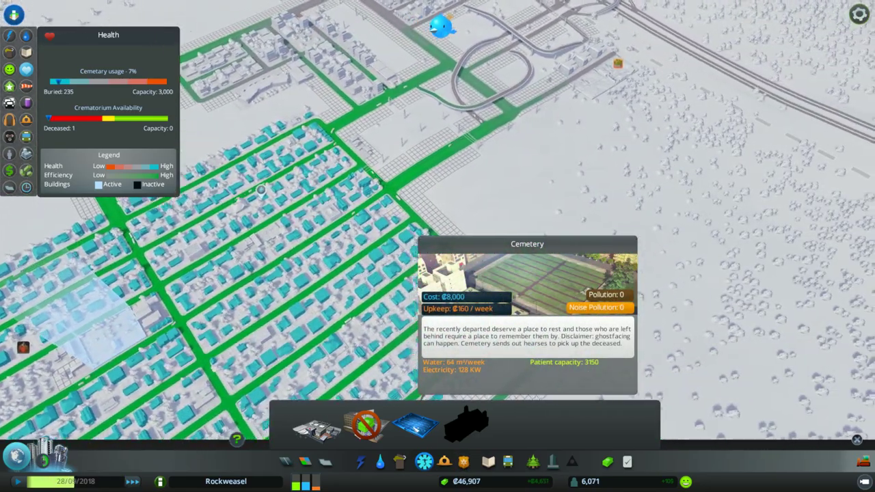
key(a)
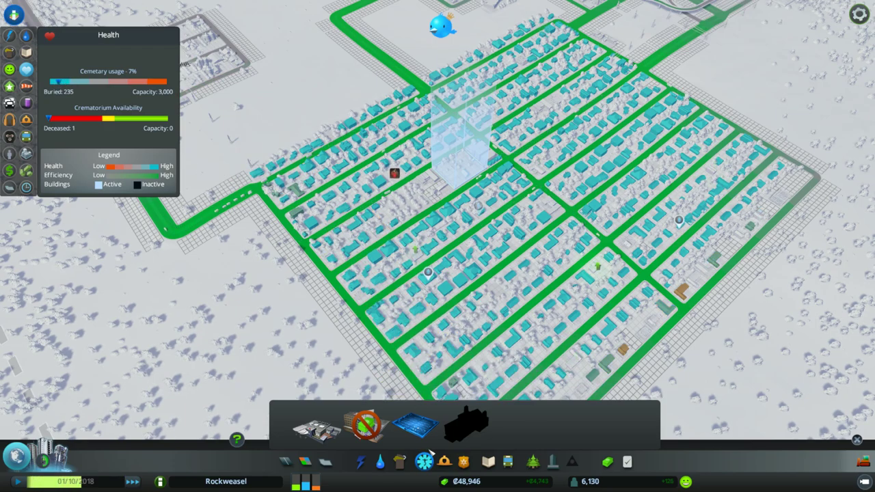
mouse_move(384, 431)
click(444, 462)
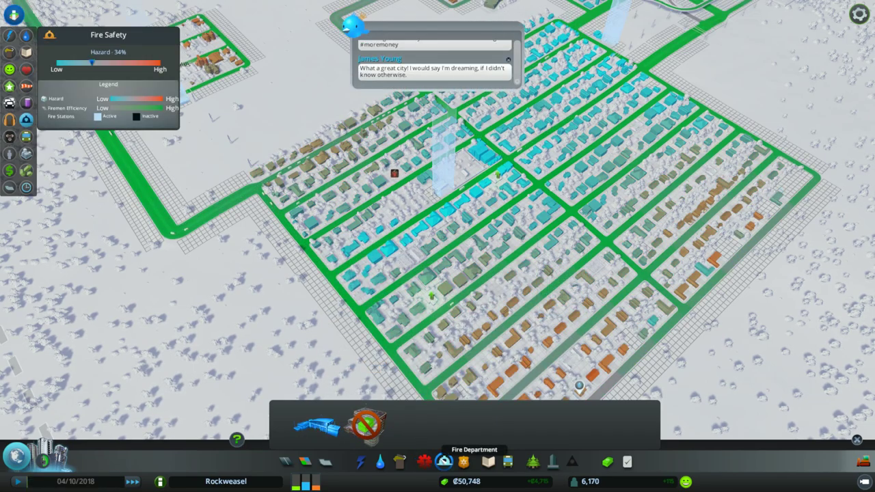
key(s)
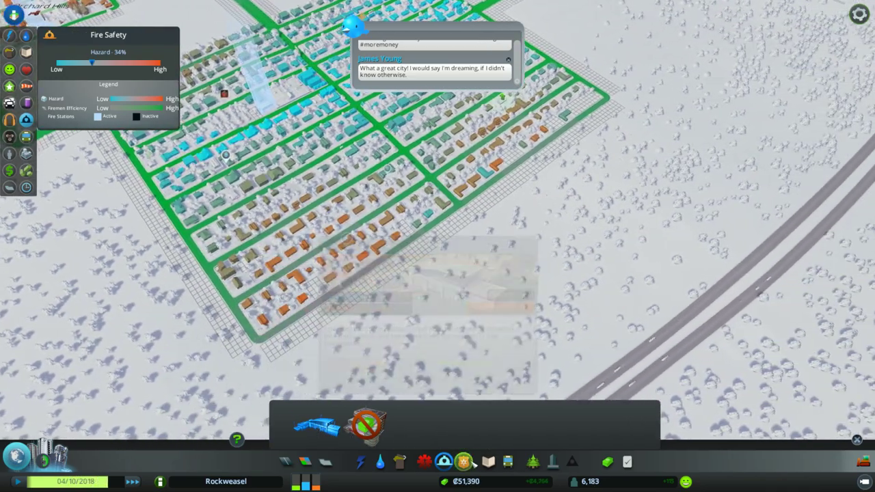
click(464, 461)
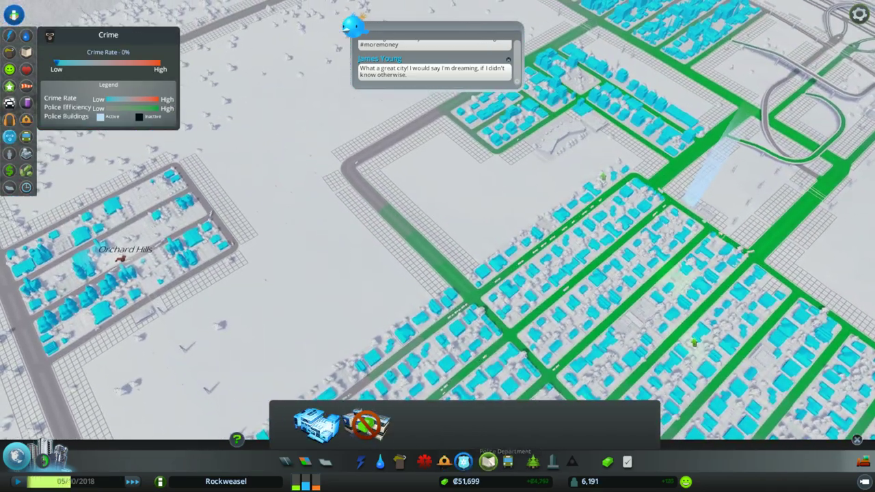
Show education coverage and pick the High School for placement
click(489, 462)
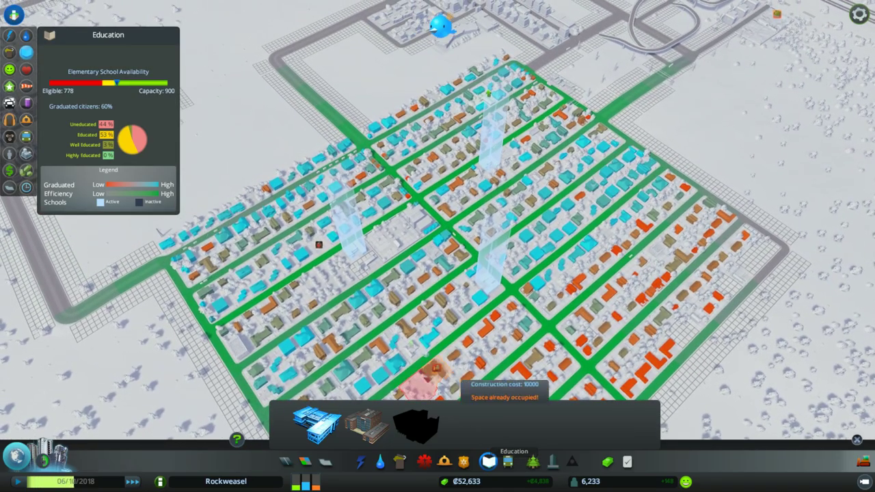
click(316, 423)
scroll(567, 362, up, 5)
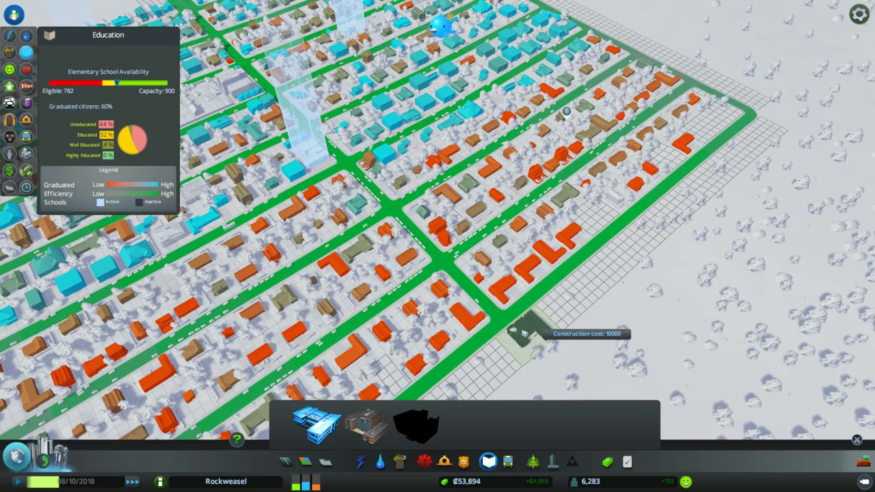
scroll(547, 332, down, 5)
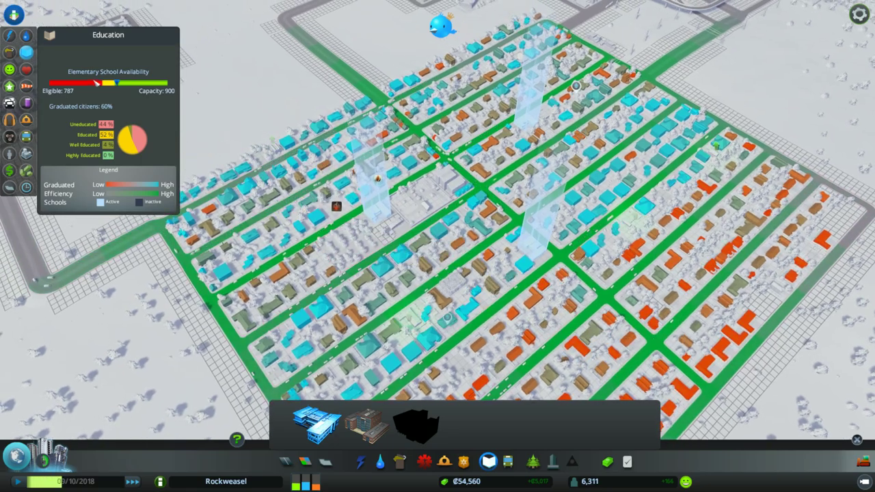
key(s)
key(d)
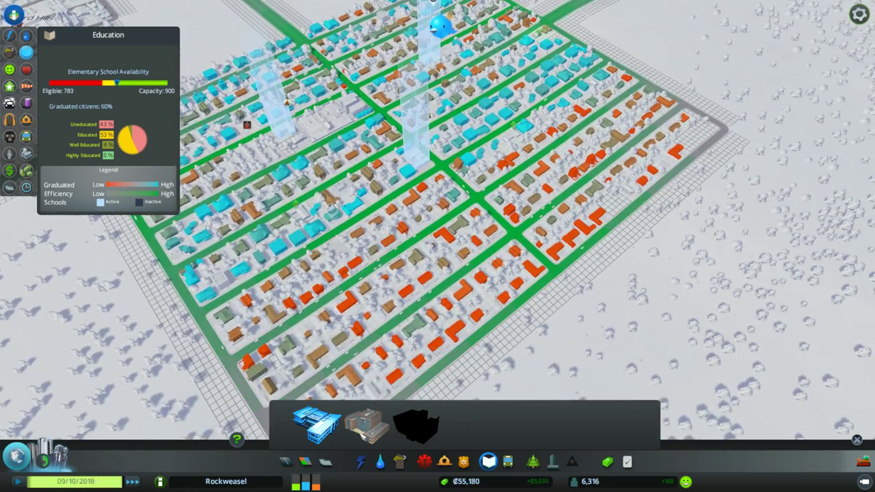
click(365, 424)
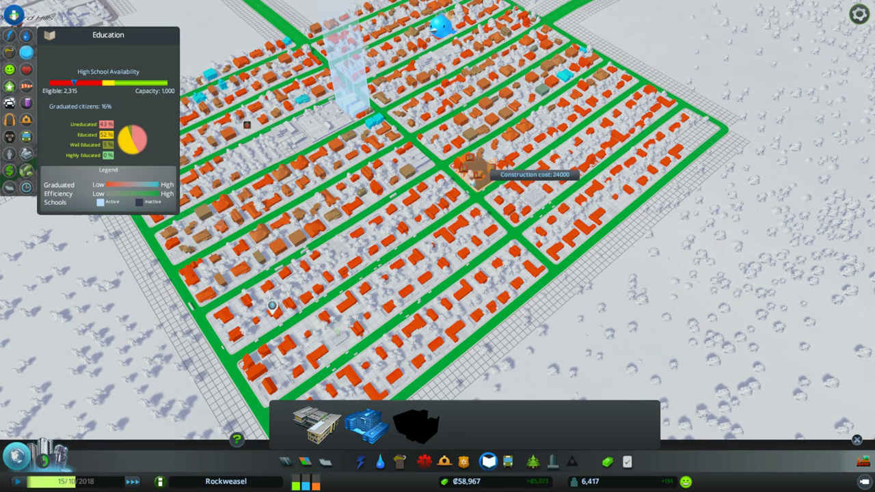
Place the high school among the houses and inspect a nearby house
click(479, 169)
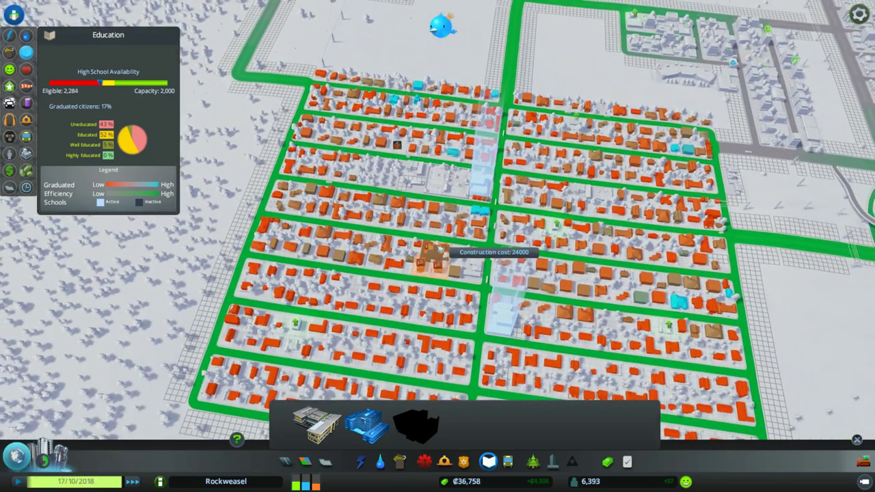
key(Escape)
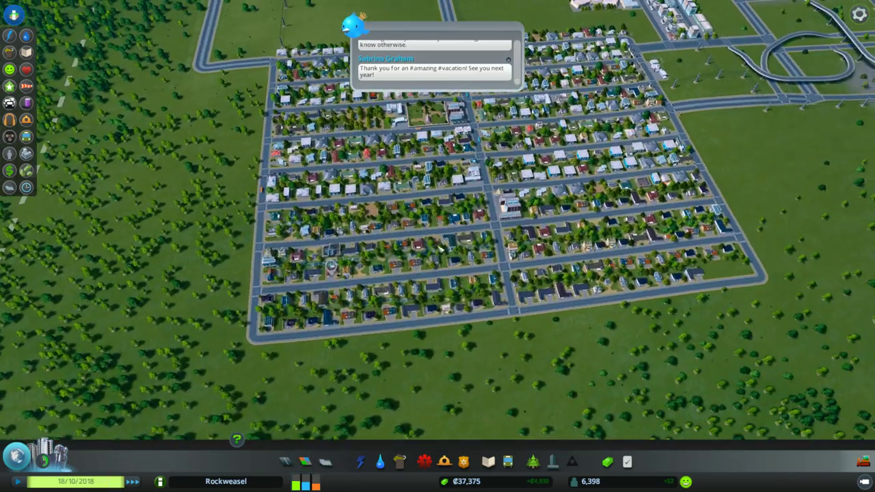
scroll(442, 244, up, 3)
click(443, 249)
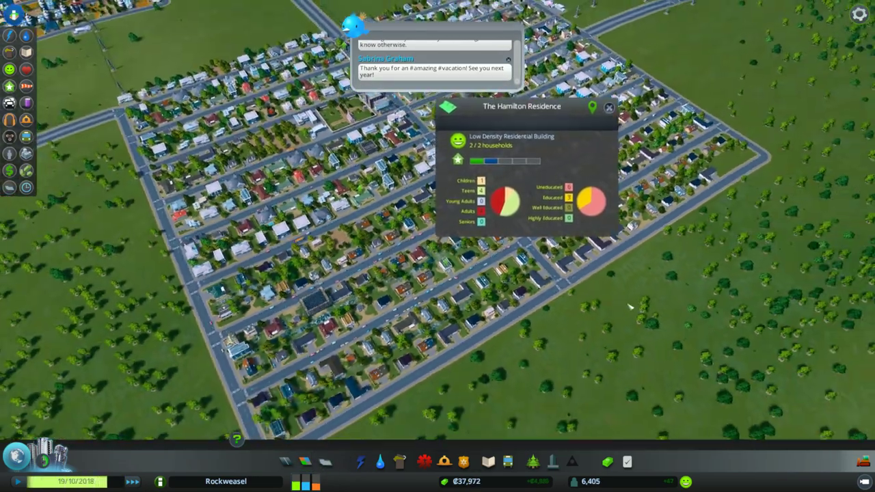
click(630, 308)
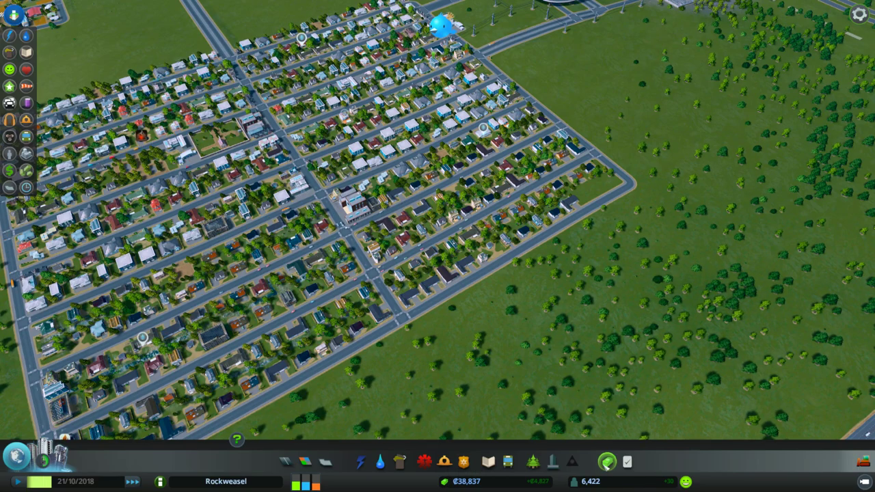
Repay the Silver Sunset Bank loan from the finances Loans page
click(607, 461)
click(259, 144)
click(387, 145)
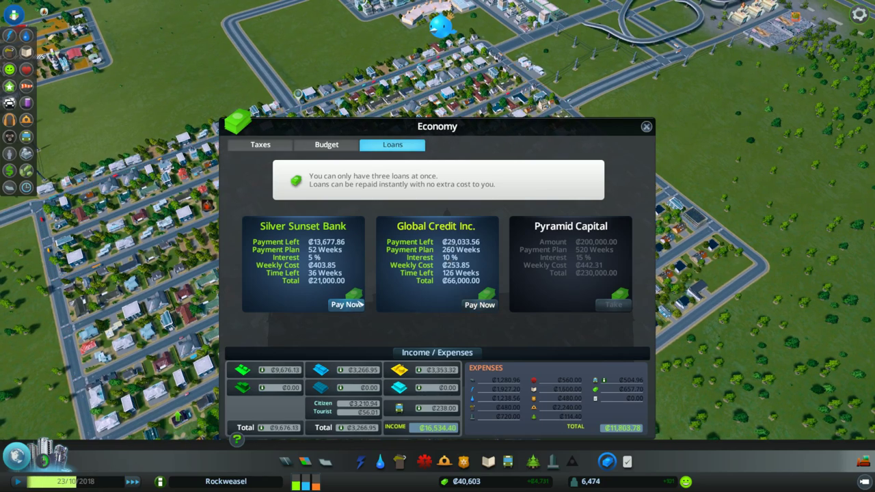
click(346, 304)
click(646, 127)
scroll(438, 226, up, 3)
scroll(437, 225, down, 3)
key(e)
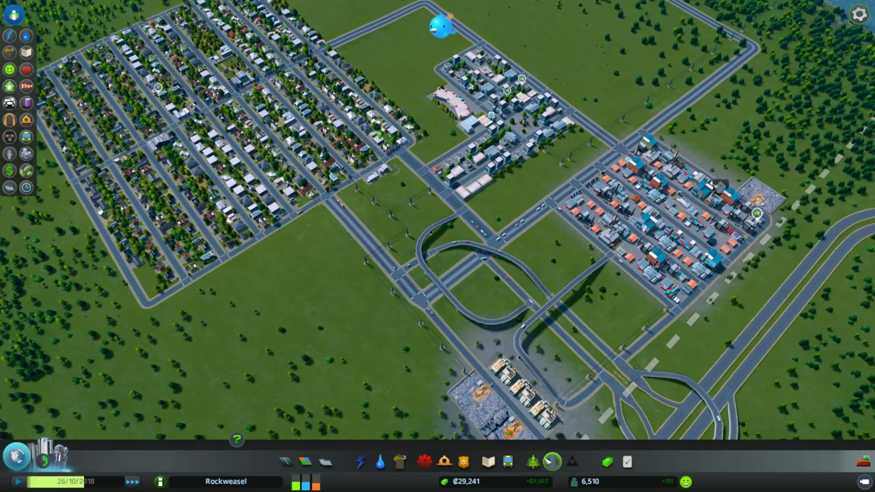
click(553, 462)
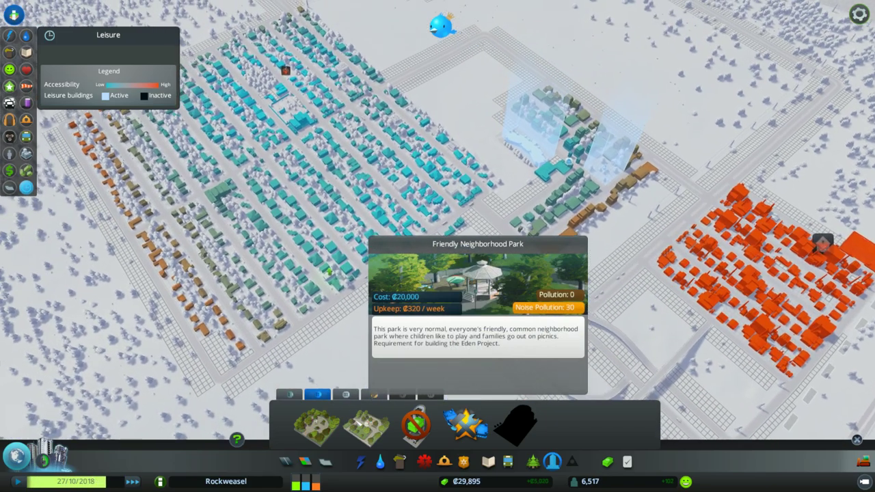
key(a)
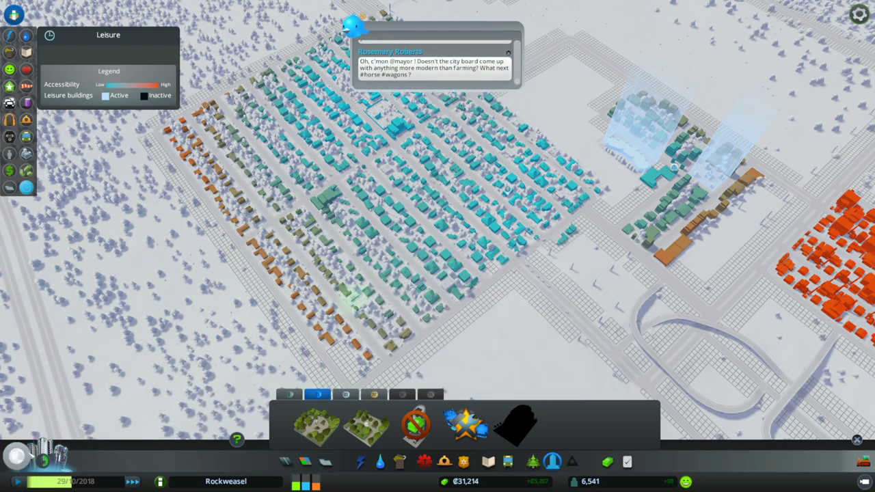
click(17, 456)
click(219, 157)
scroll(372, 304, down, 3)
click(652, 157)
scroll(340, 326, down, 2)
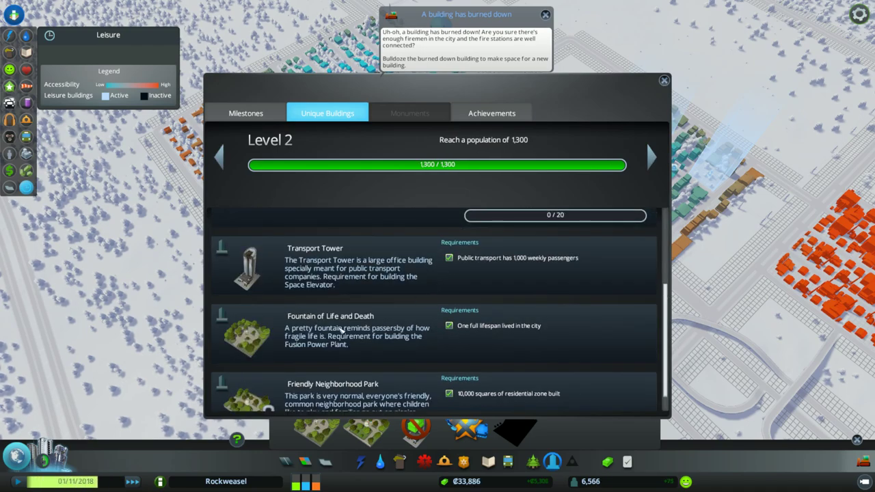
scroll(339, 330, down, 1)
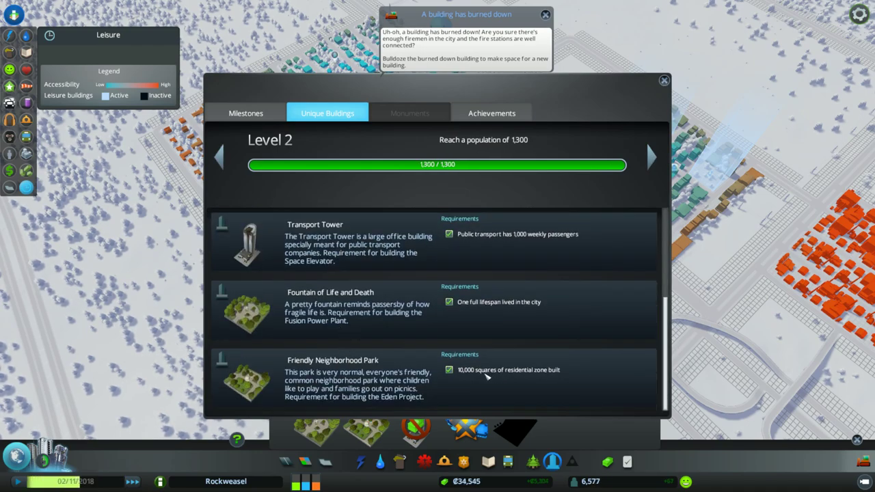
scroll(370, 259, up, 1)
scroll(381, 225, up, 2)
scroll(386, 251, down, 3)
scroll(387, 251, up, 2)
click(650, 161)
scroll(366, 272, down, 3)
scroll(366, 272, up, 3)
click(663, 80)
key(a)
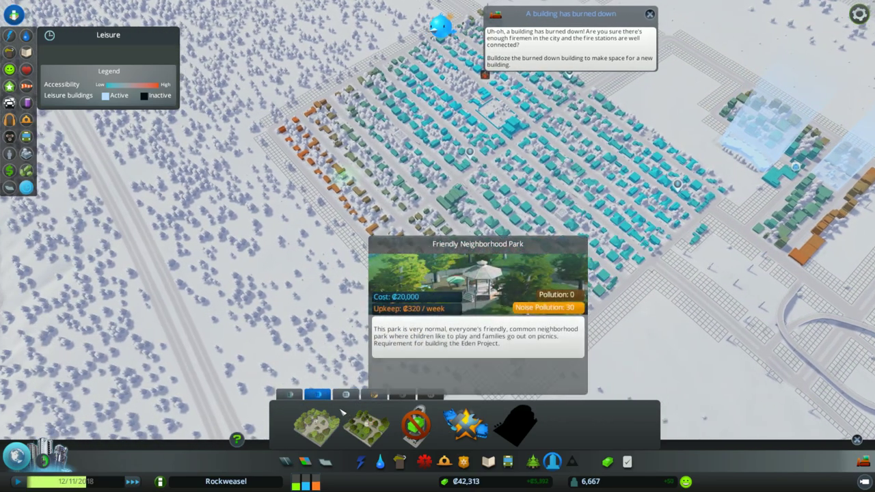
click(366, 423)
scroll(404, 205, up, 3)
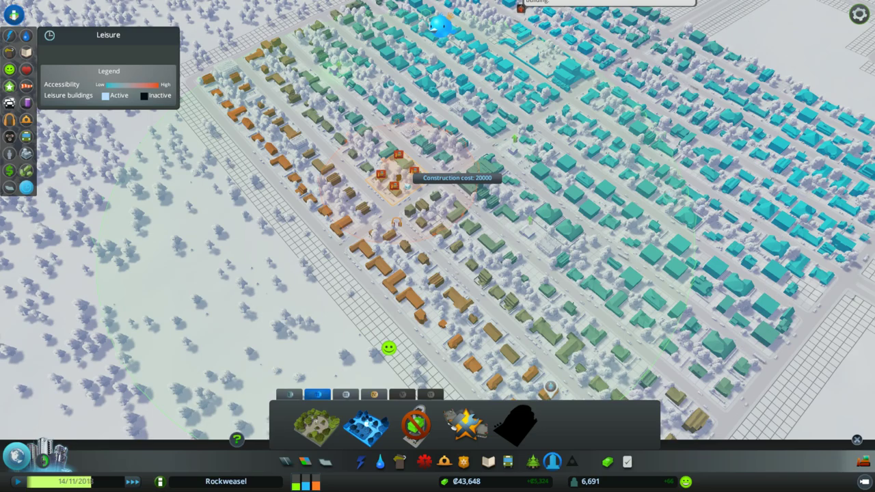
scroll(410, 179, down, 5)
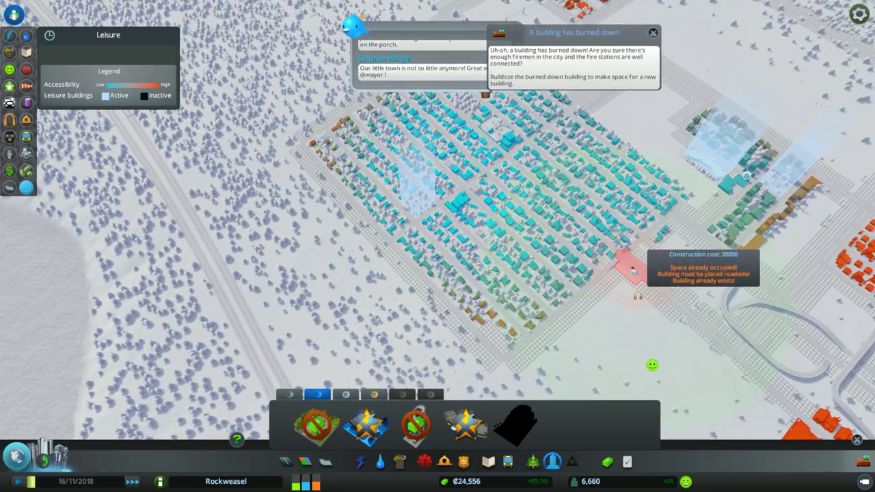
scroll(657, 258, up, 4)
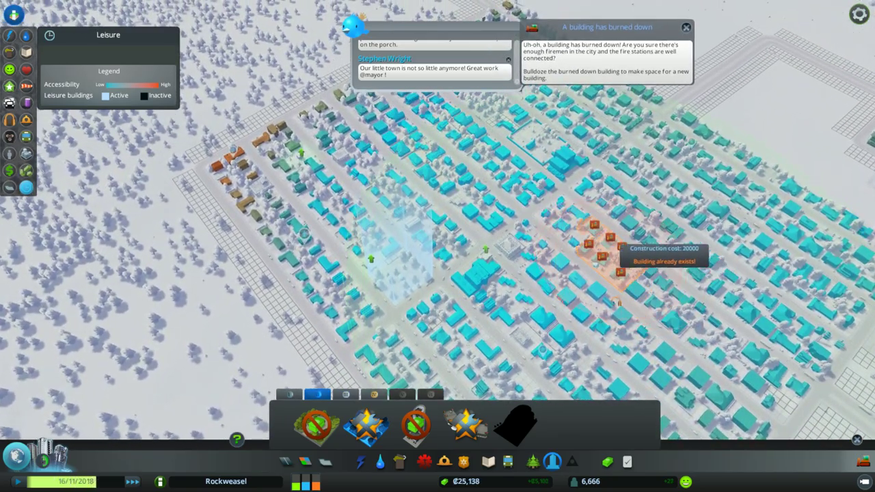
key(q)
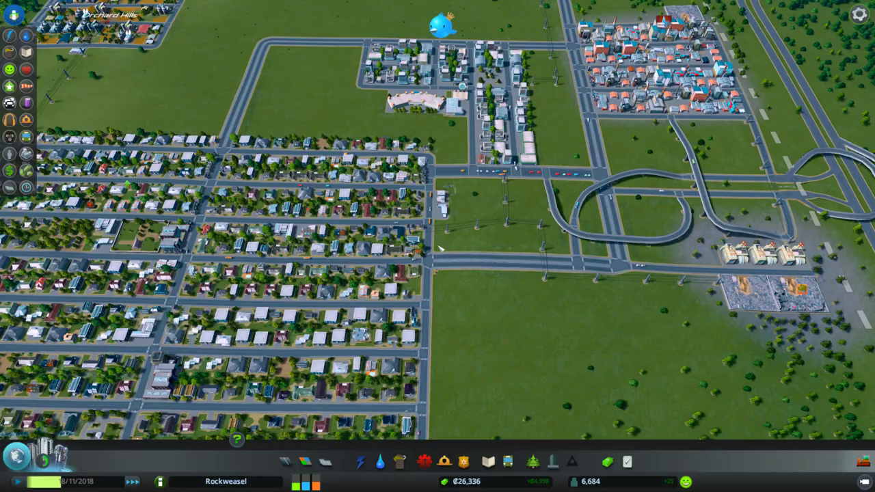
key(e)
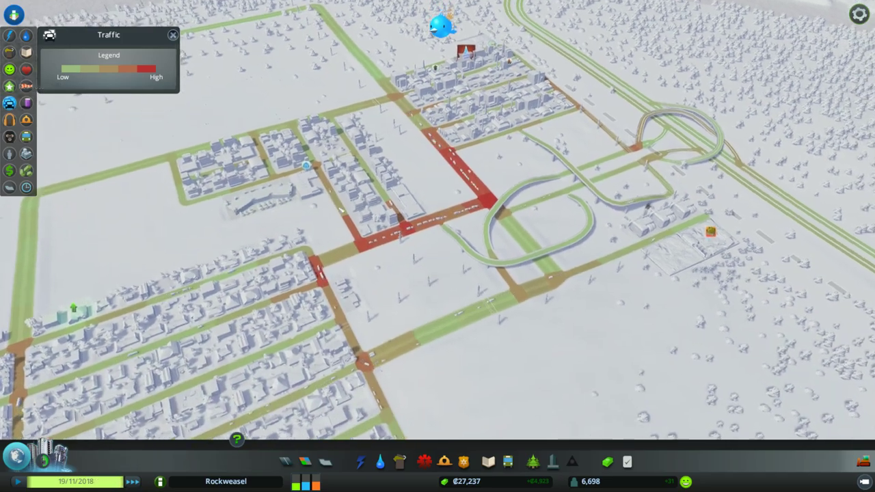
Orbit and pan around the interchange and city to inspect the traffic
scroll(429, 243, up, 5)
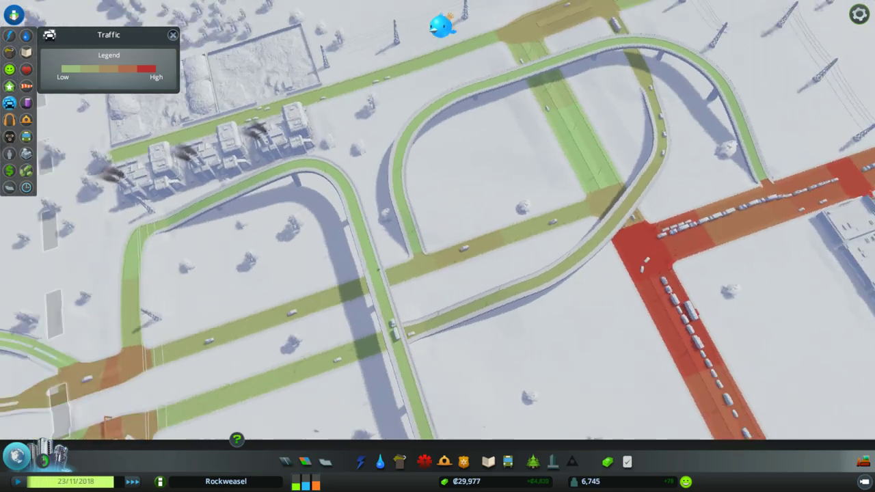
key(q)
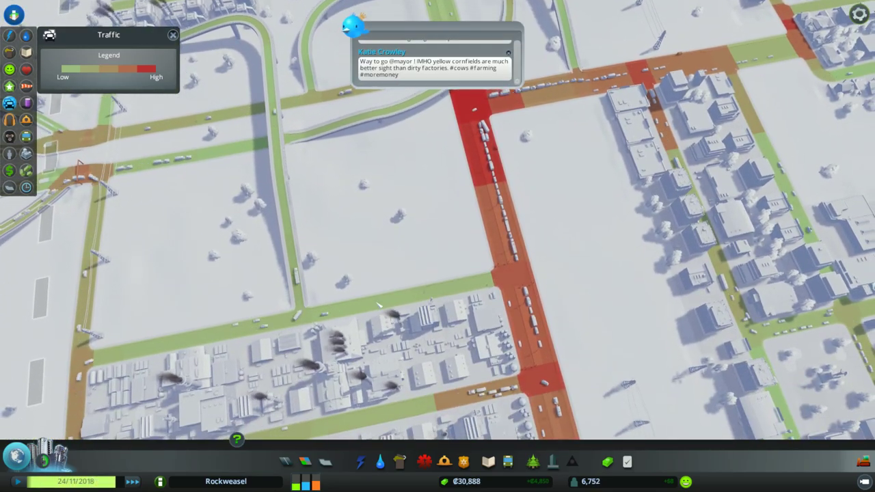
key(w)
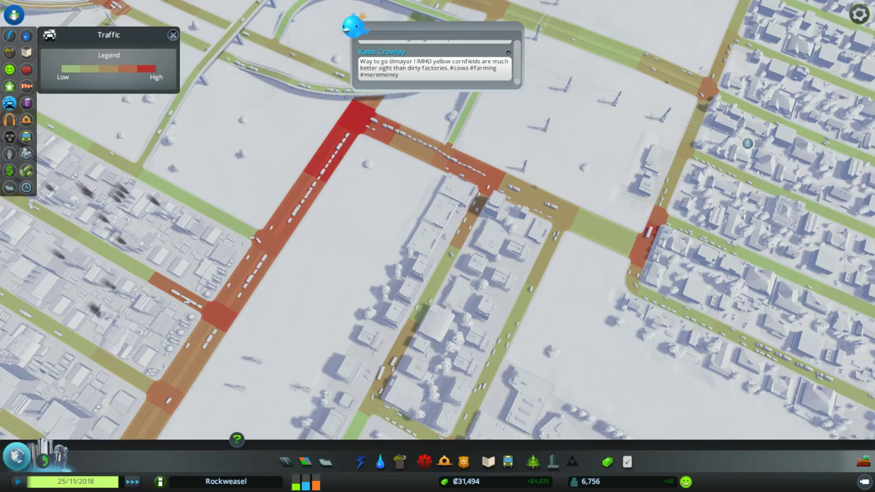
key(q)
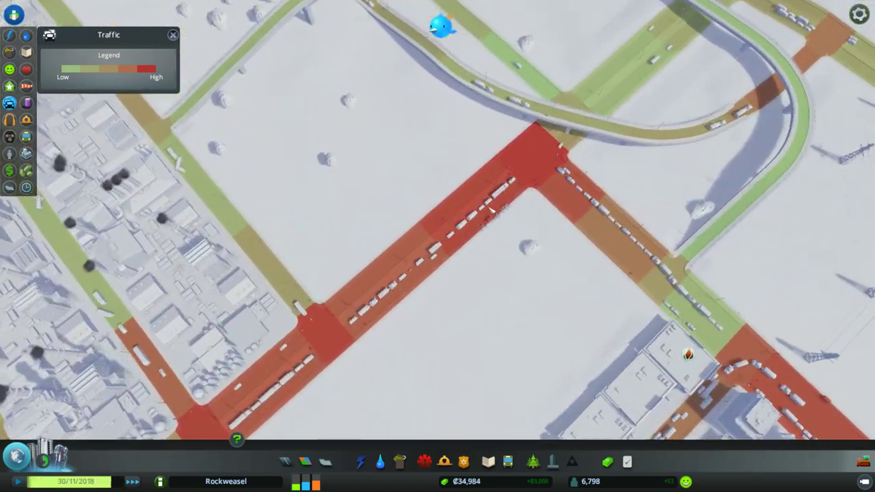
key(d)
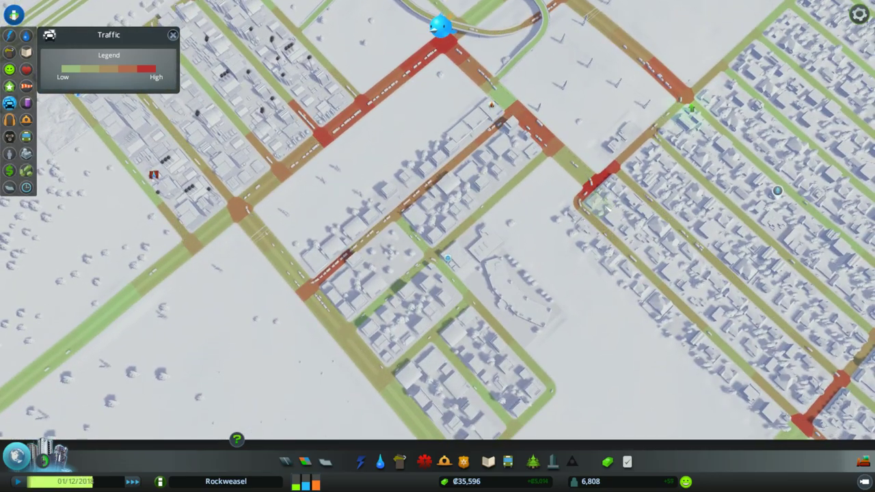
scroll(437, 219, down, 3)
scroll(438, 219, up, 2)
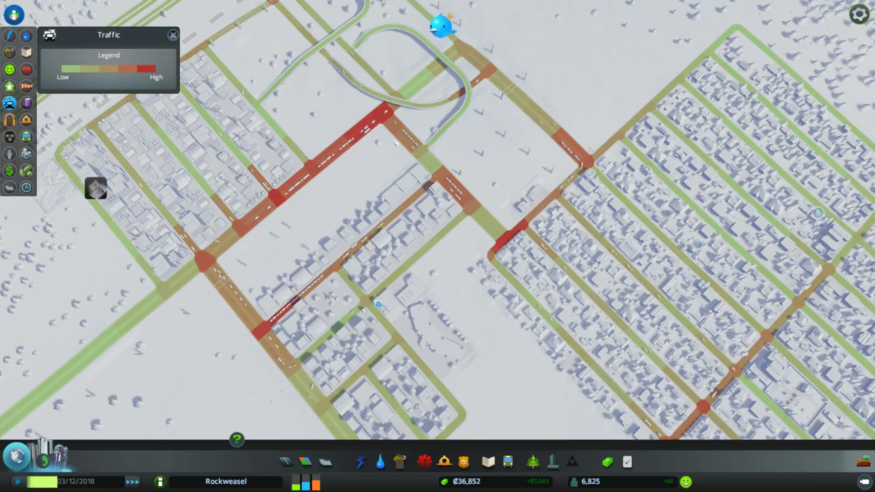
scroll(437, 219, up, 5)
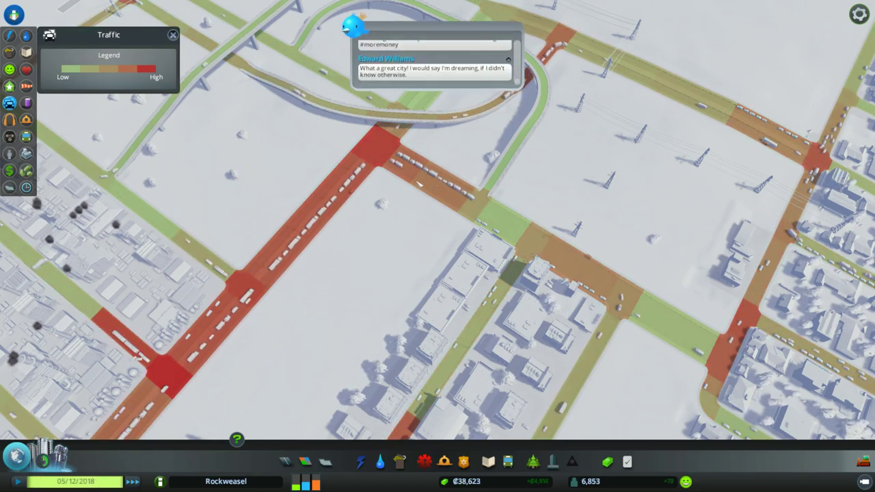
key(d)
key(e)
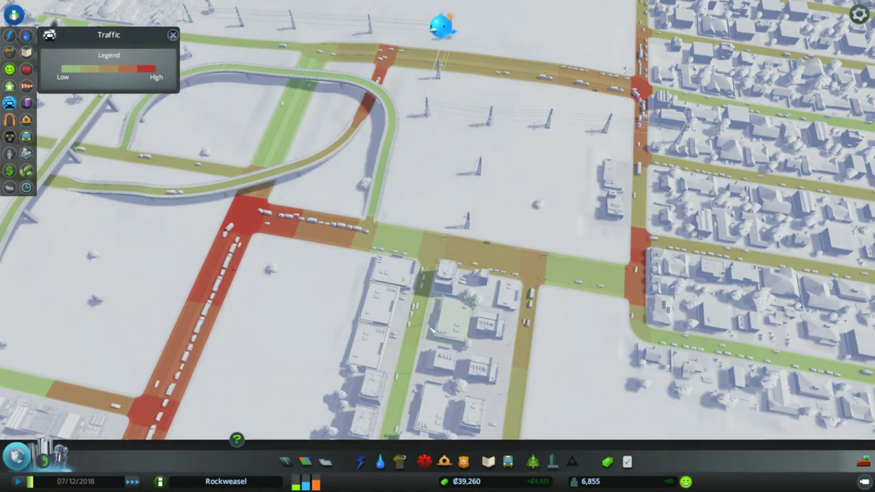
key(a)
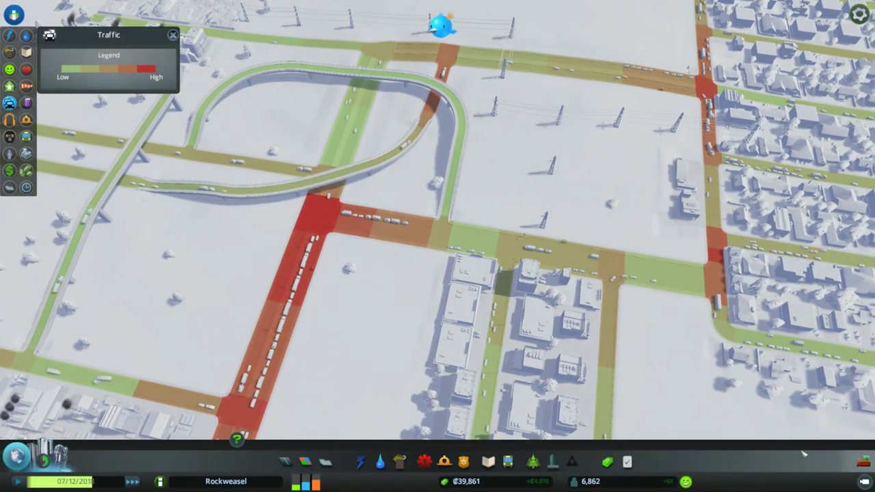
key(e)
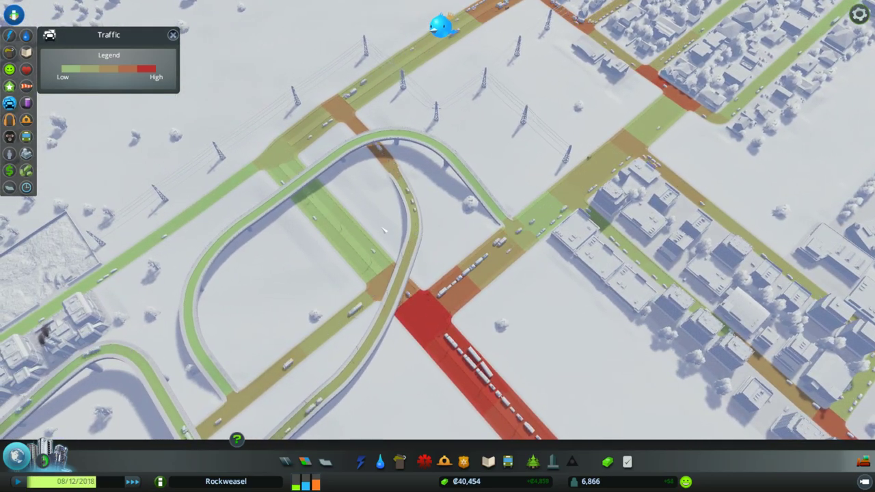
key(e)
key(w)
key(a)
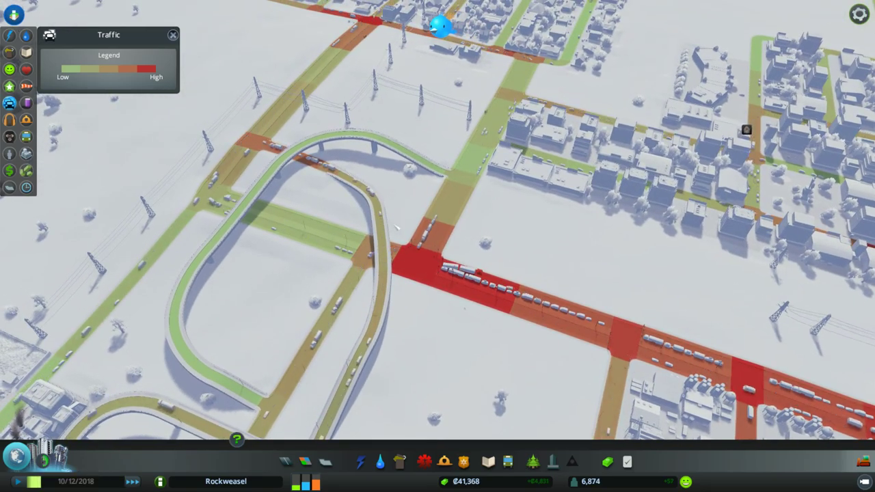
key(d)
key(w)
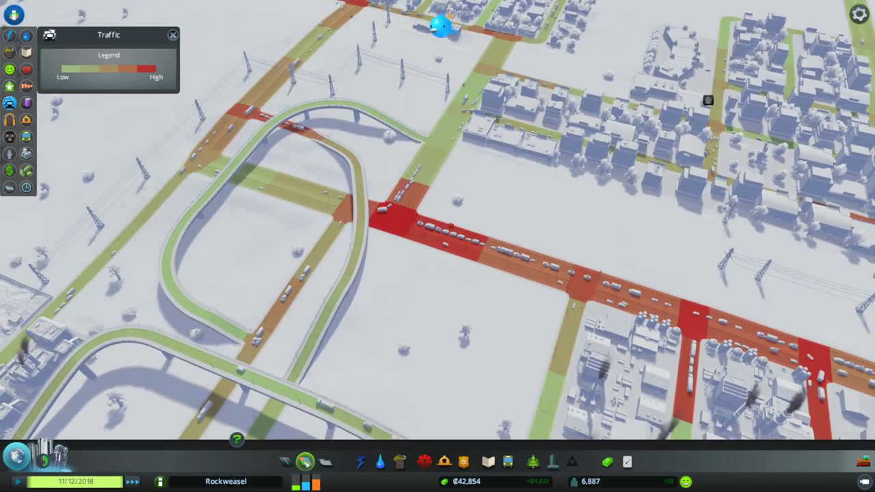
key(a)
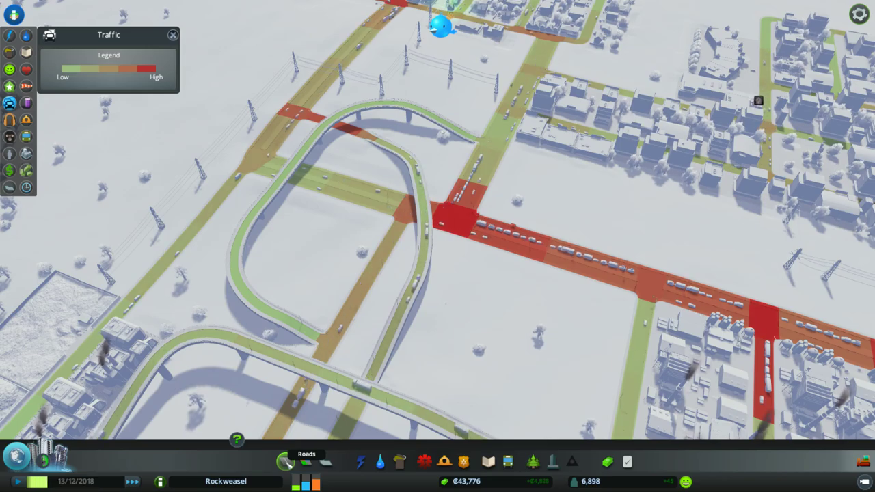
key(e)
key(e)
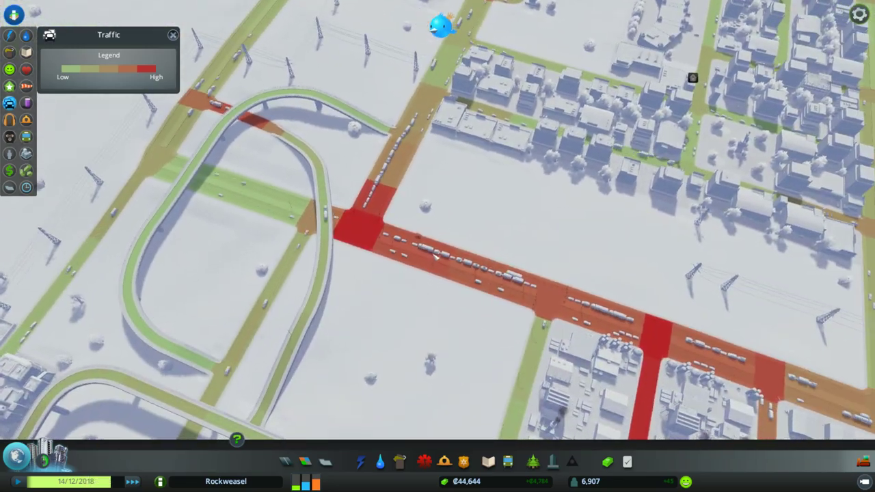
key(e)
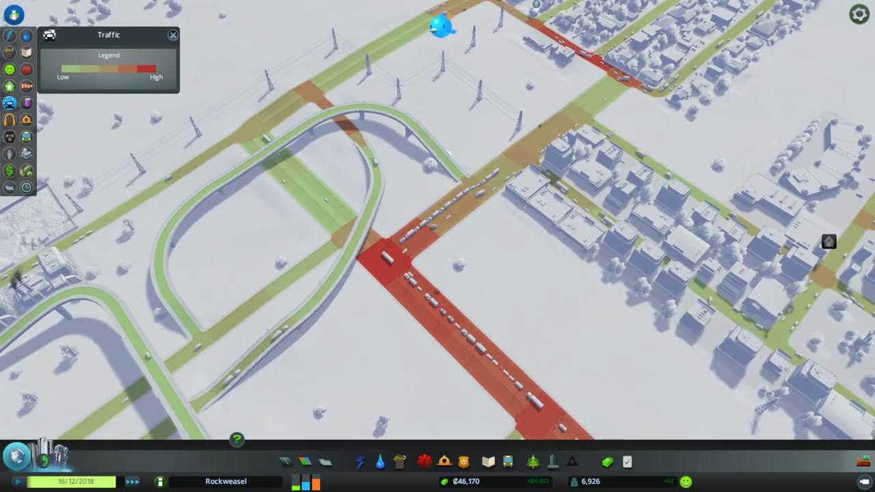
key(a)
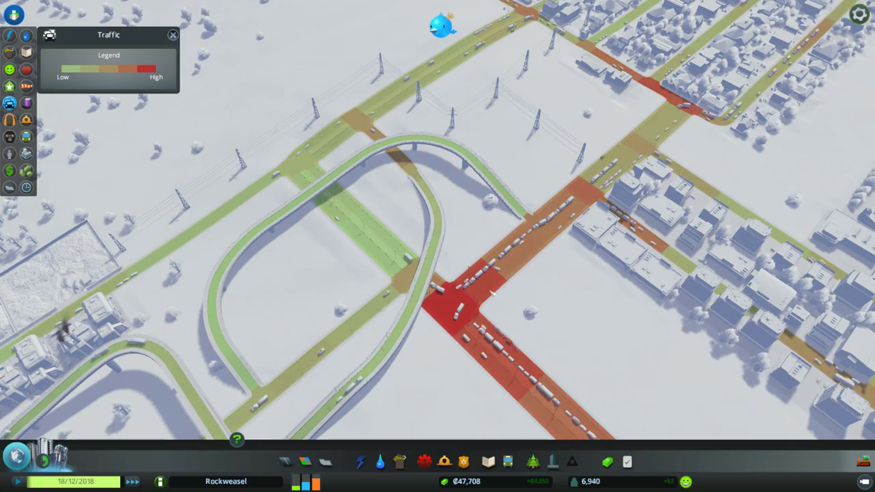
Dismiss the pause menu, close the traffic view, and zoom out to the whole map
key(Escape)
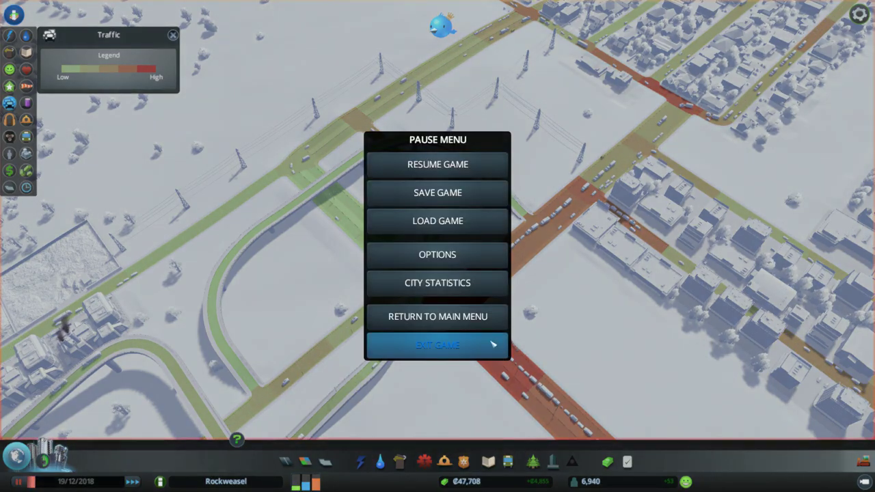
key(Escape)
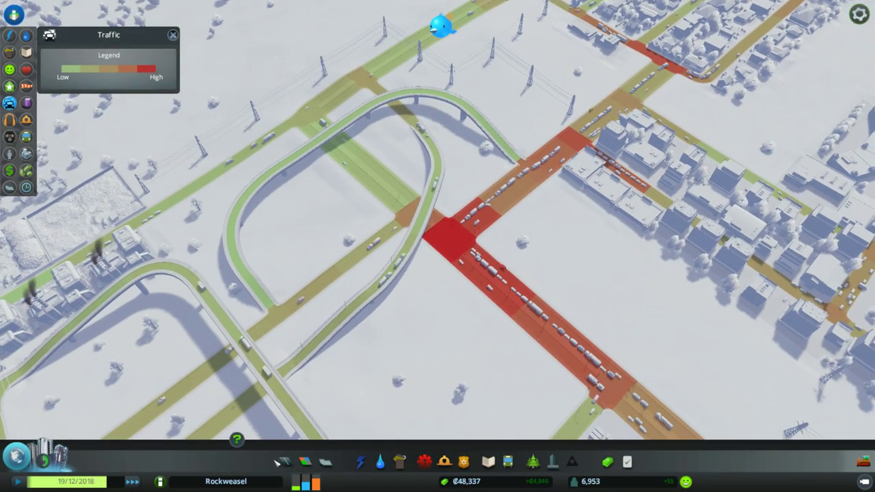
key(Escape)
scroll(438, 218, down, 10)
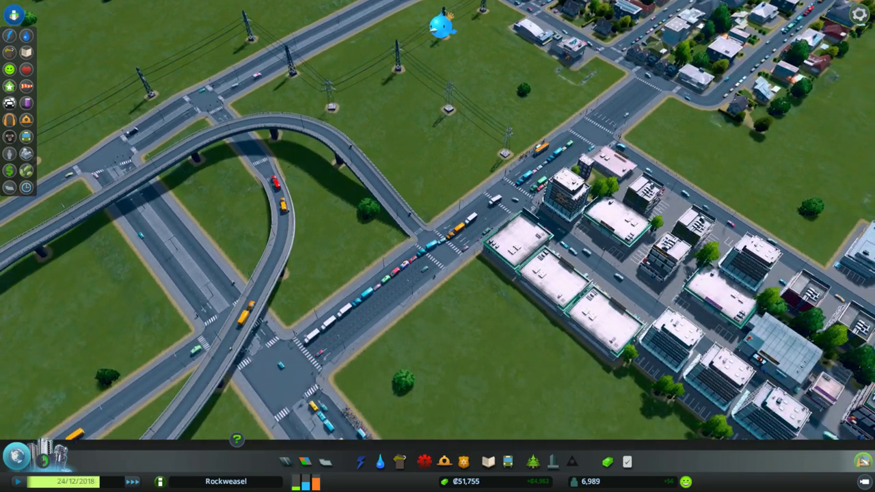
key(b)
Scroll the Big Town unlocks to see high-density residential, commercial, office zones and new buildings
scroll(488, 255, down, 4)
scroll(472, 272, up, 3)
scroll(233, 252, down, 3)
scroll(230, 321, down, 3)
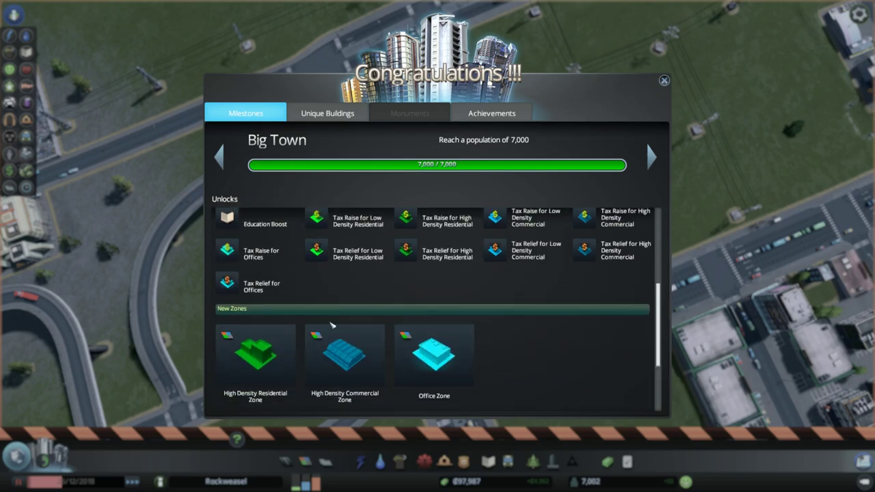
scroll(435, 294, down, 3)
scroll(329, 267, down, 2)
Dismiss the Big Town milestone and bring the commercial district into view
click(663, 81)
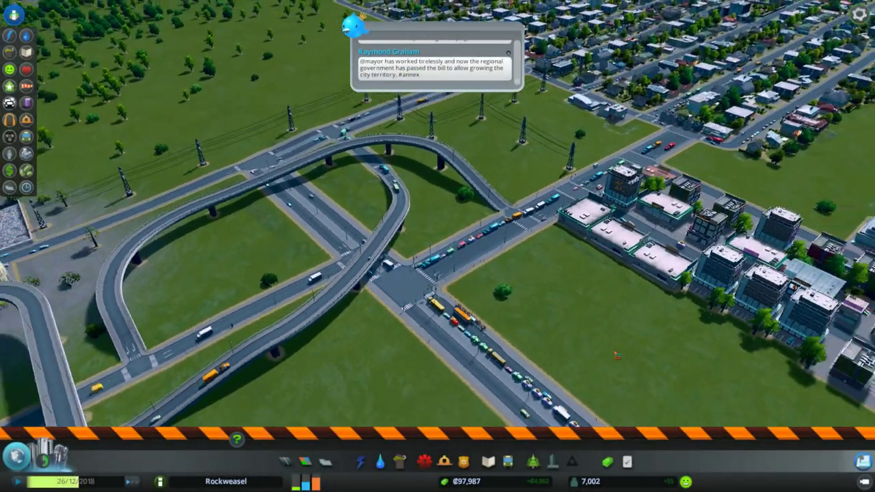
key(s)
key(d)
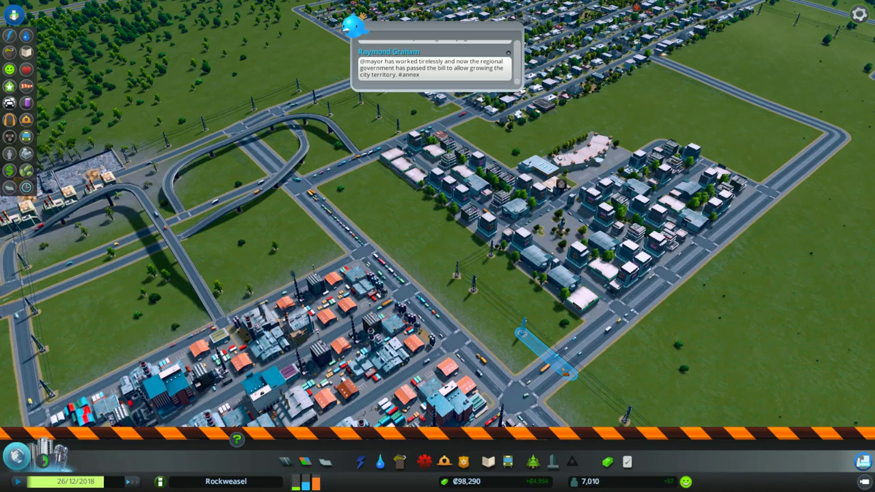
key(w)
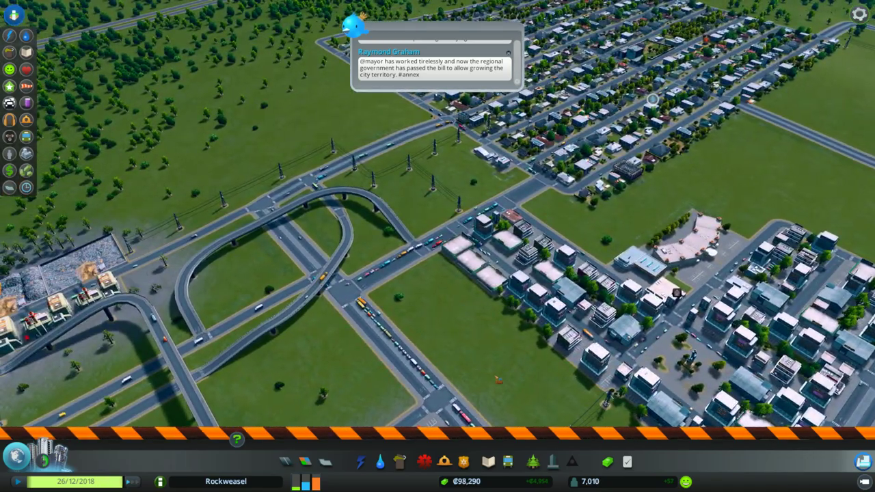
key(d)
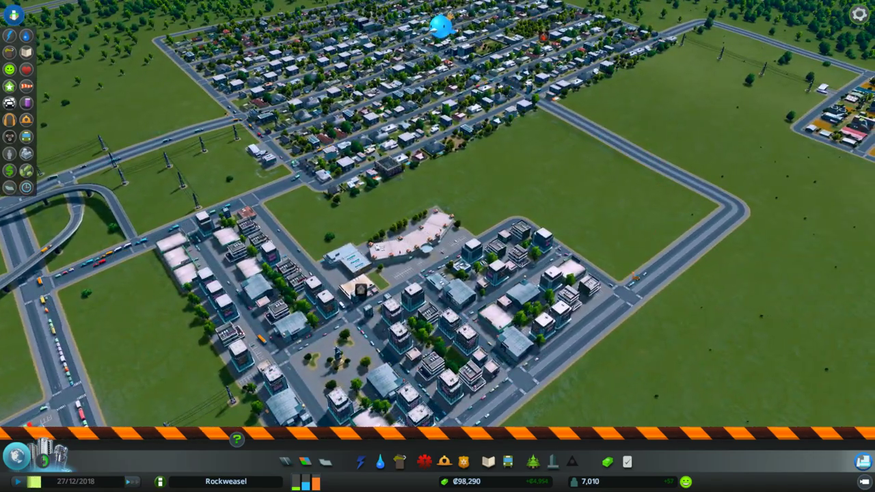
key(a)
key(s)
key(d)
key(w)
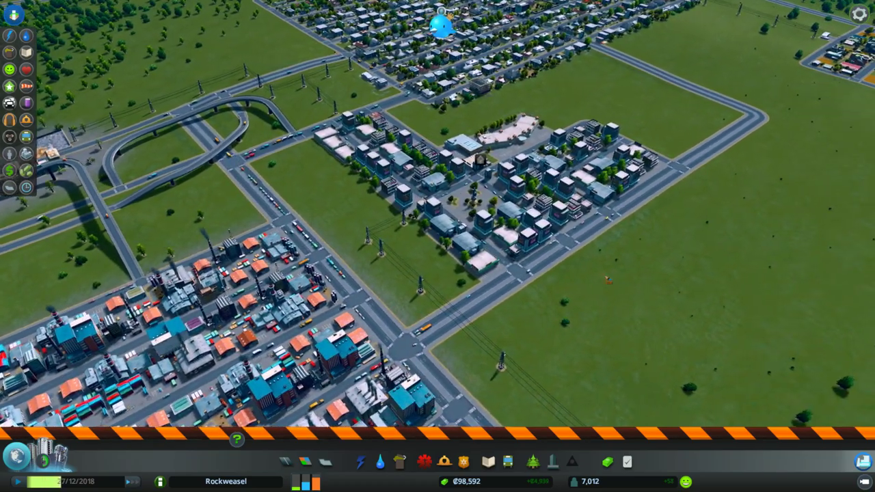
key(f)
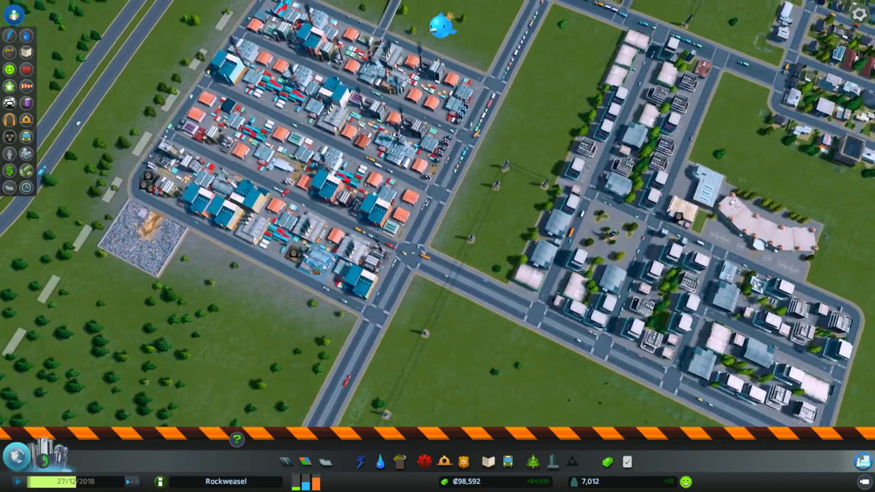
key(w)
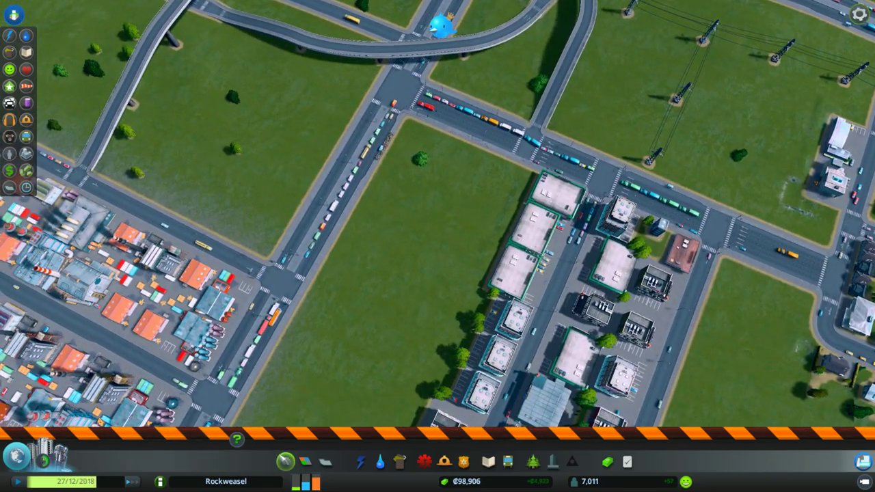
Draw a curved one-way road from the road end to the avenue
click(286, 461)
click(346, 395)
click(467, 429)
key(s)
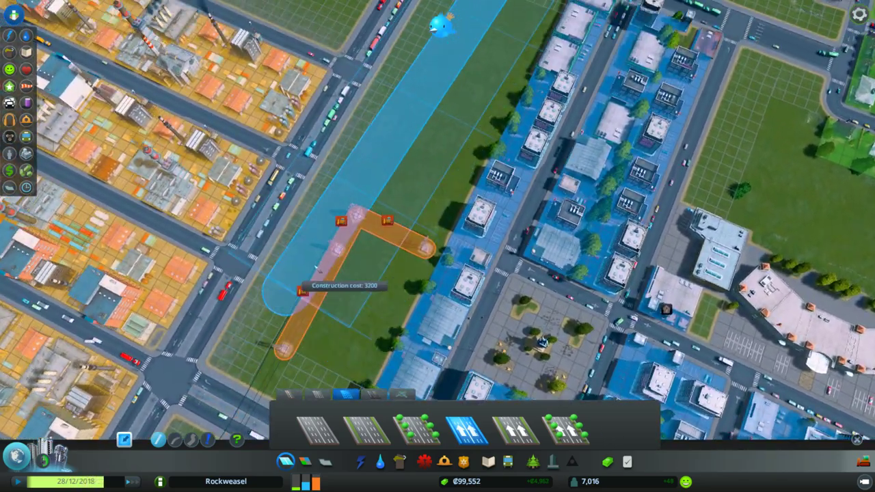
key(w)
click(349, 145)
Pan and zoom around the central intersection, overpass and curved roads to review them
key(w)
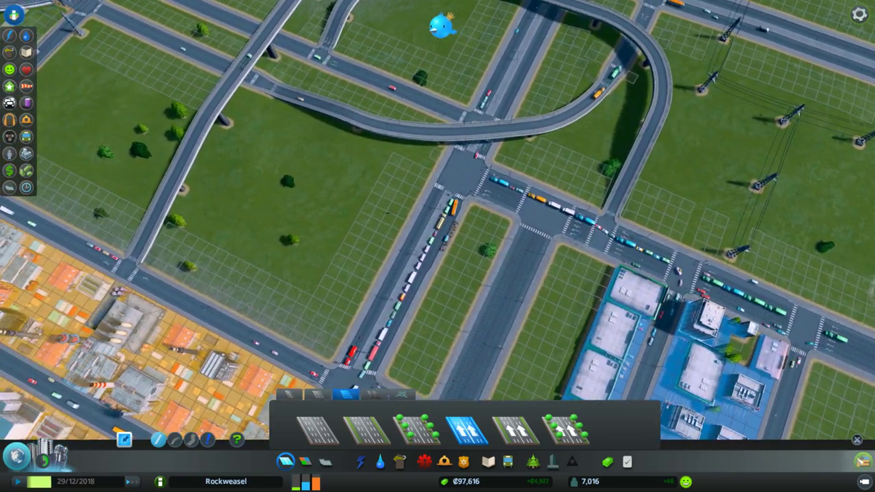
key(b)
key(d)
key(s)
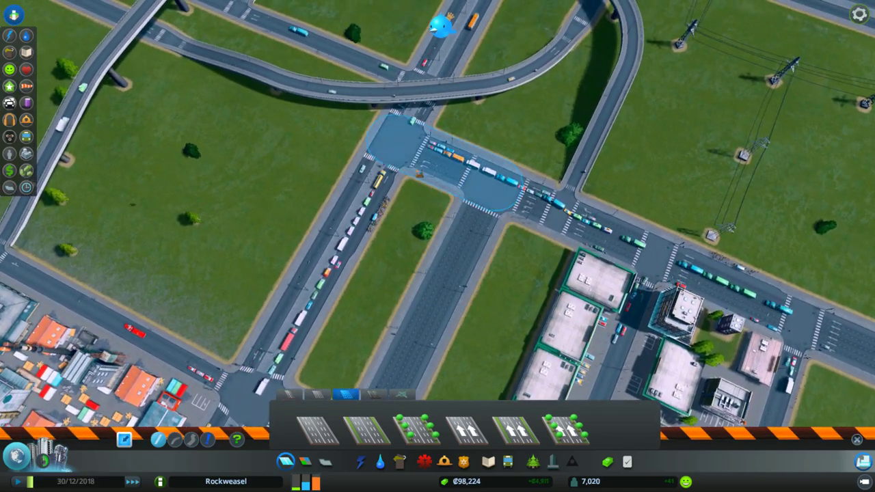
key(s)
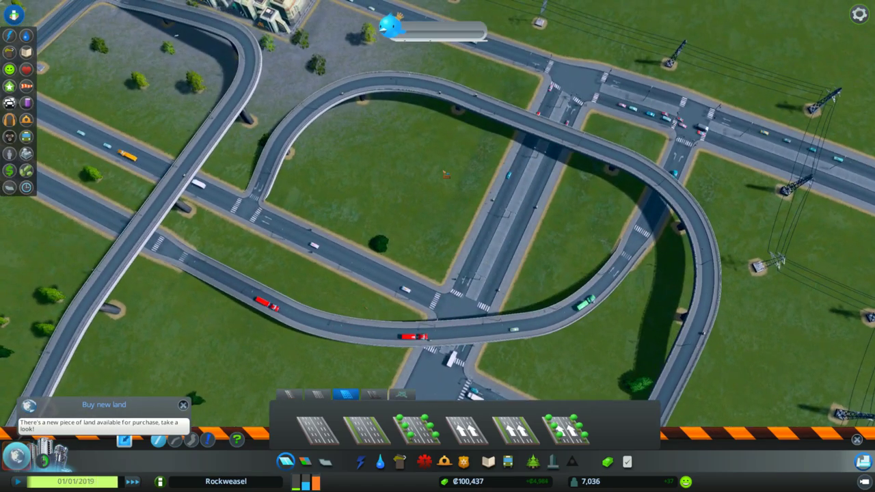
key(s)
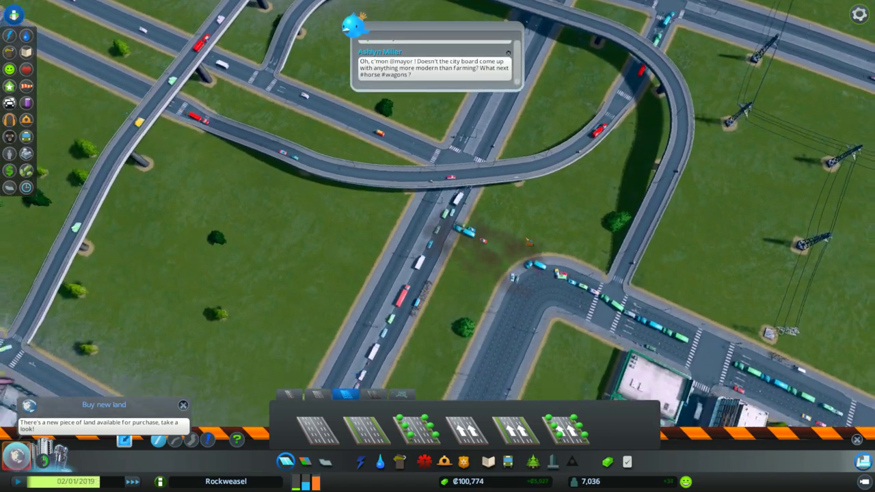
key(s)
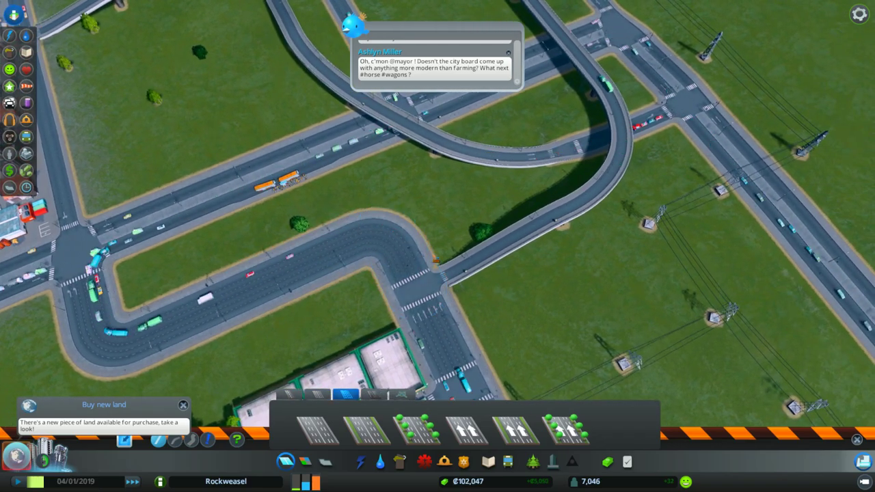
key(w)
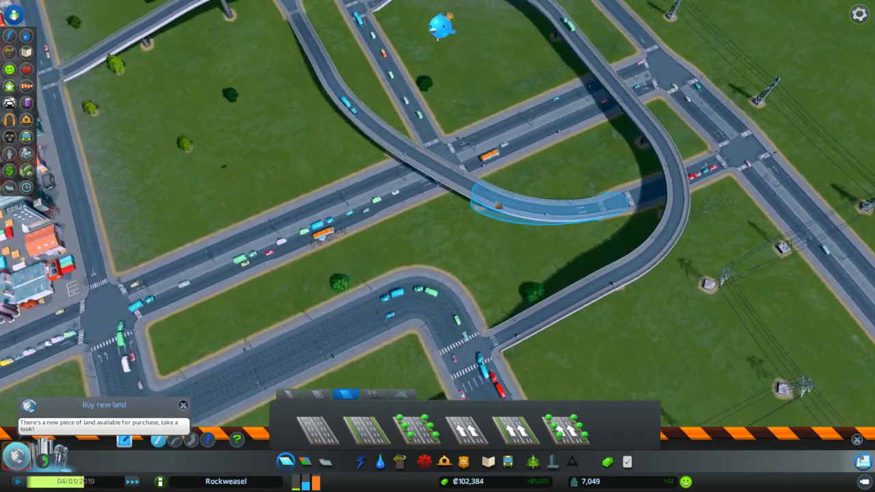
key(a)
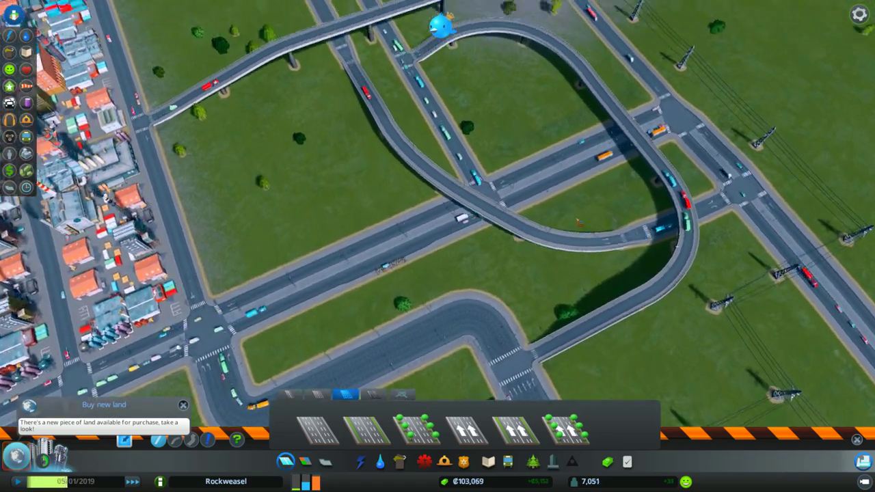
scroll(437, 226, down, 3)
key(s)
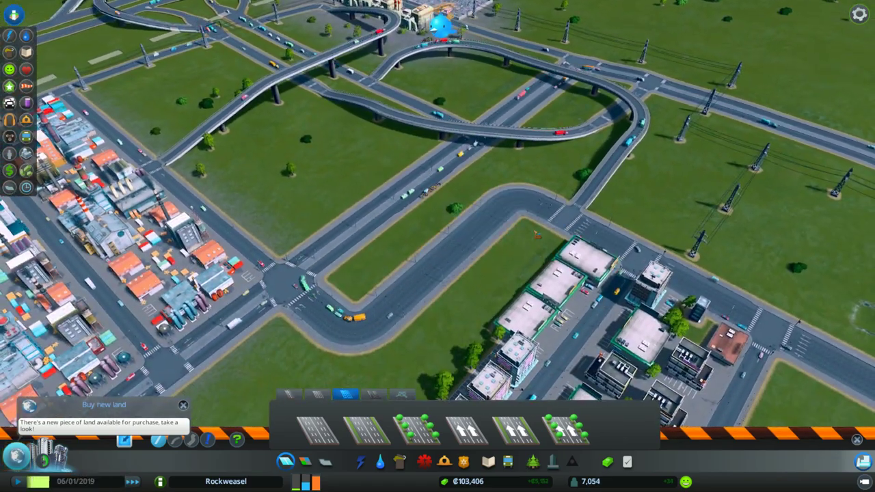
key(a)
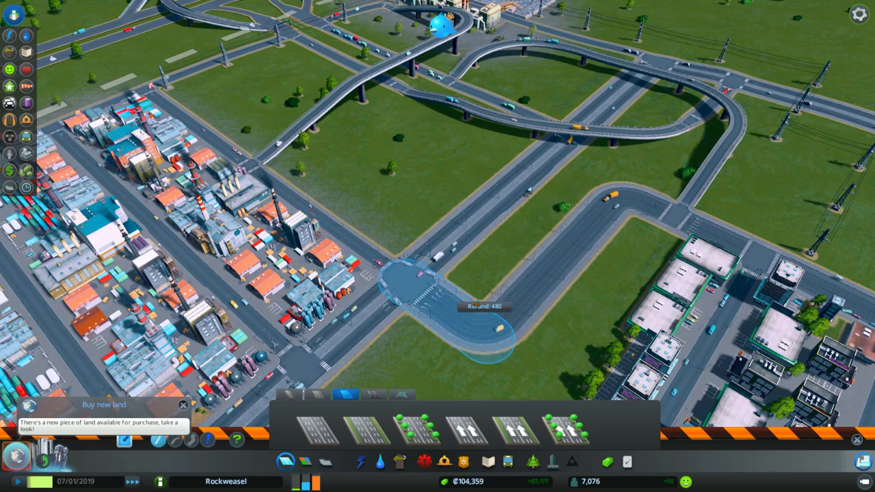
scroll(479, 318, up, 2)
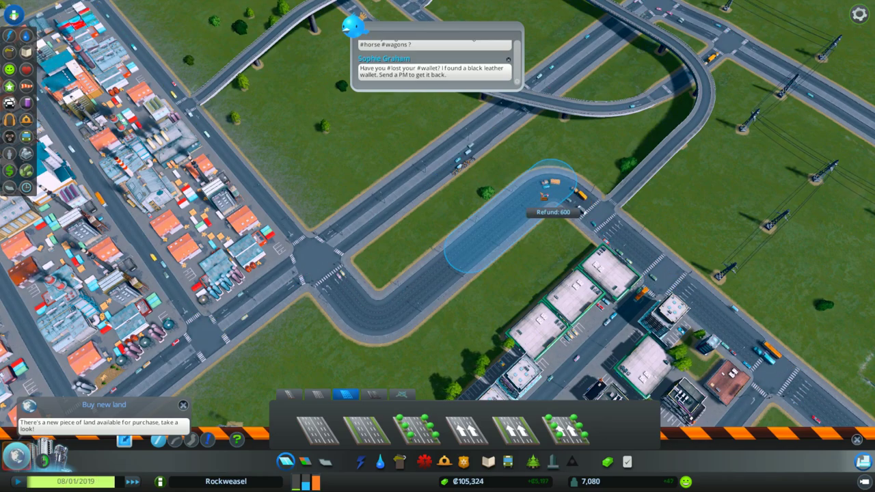
key(a)
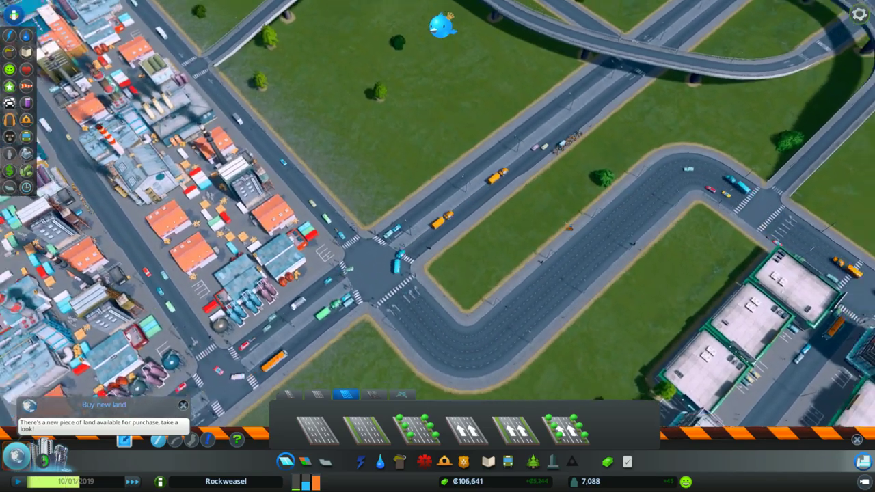
scroll(573, 224, down, 3)
scroll(459, 244, down, 3)
scroll(435, 196, up, 3)
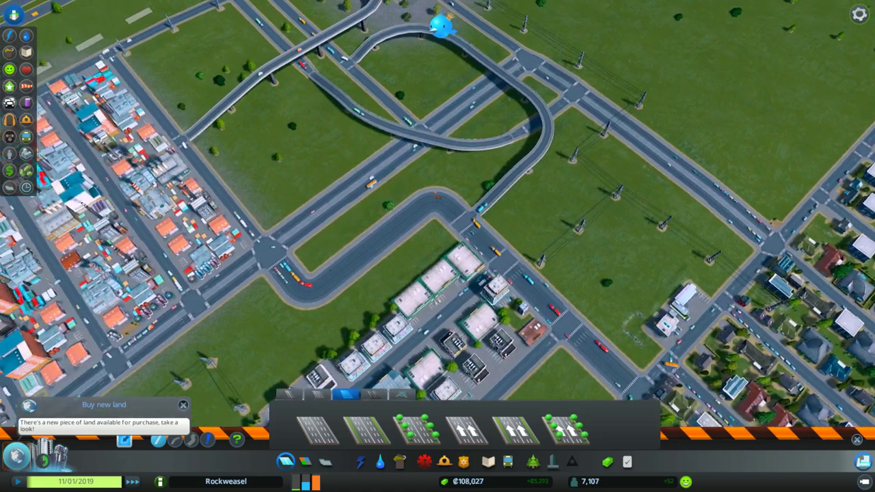
key(a)
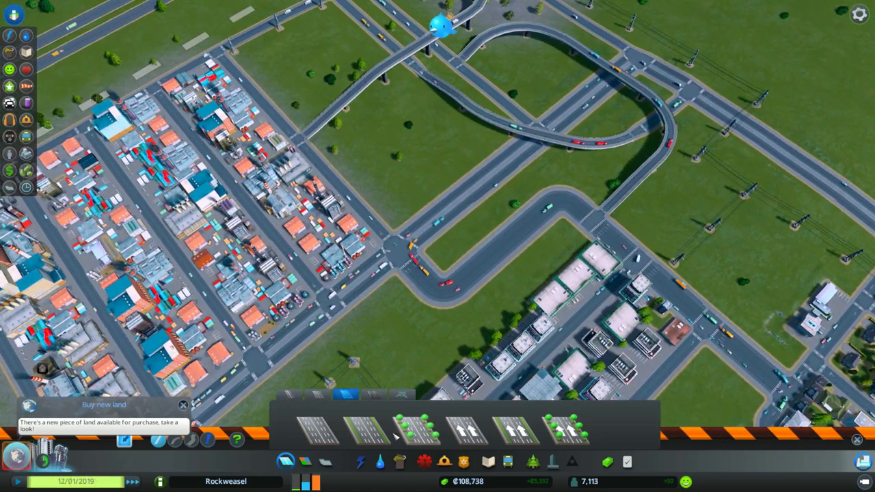
Cancel an invalid one-way road attempt and pick a different road type for upgrading
click(467, 429)
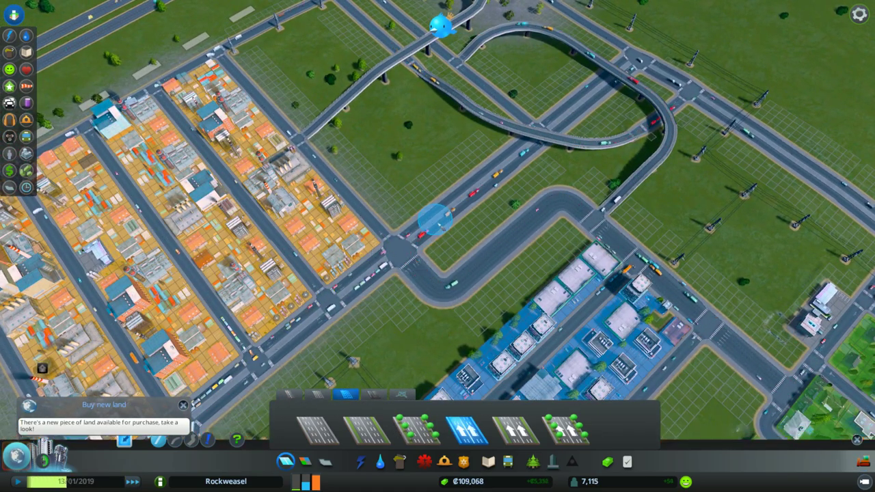
click(399, 250)
right_click(527, 156)
scroll(574, 108, up, 3)
click(366, 429)
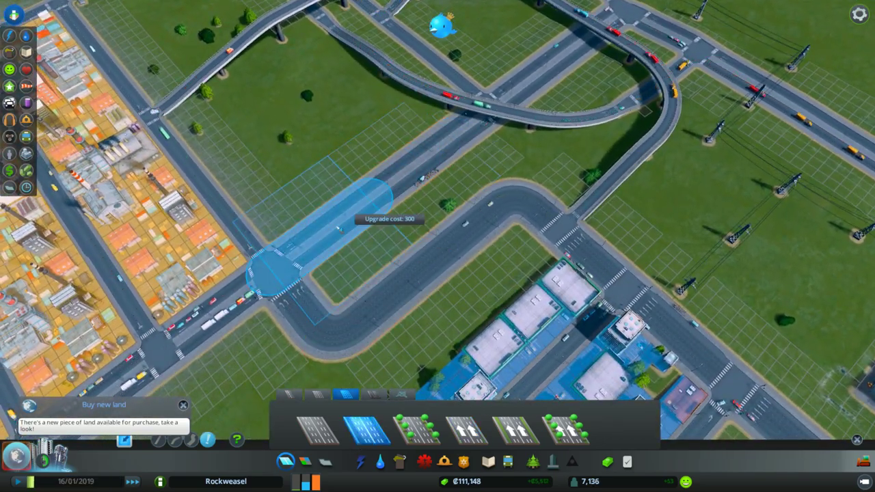
key(a)
key(d)
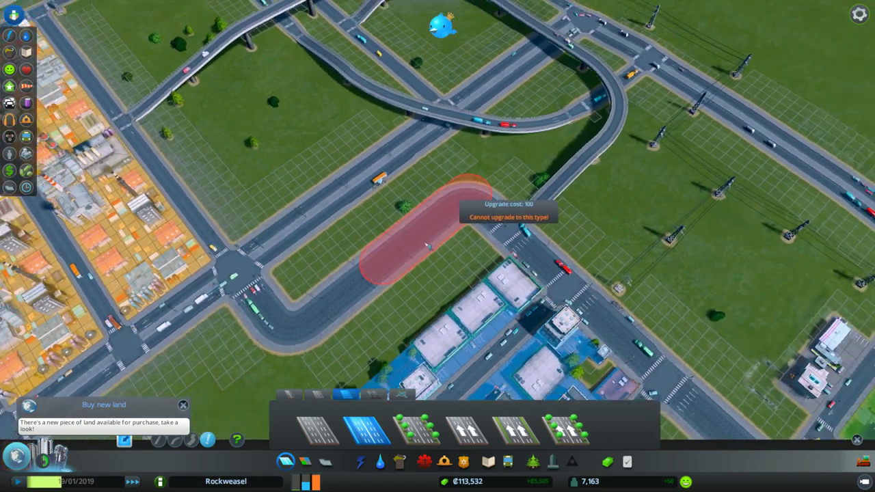
key(a)
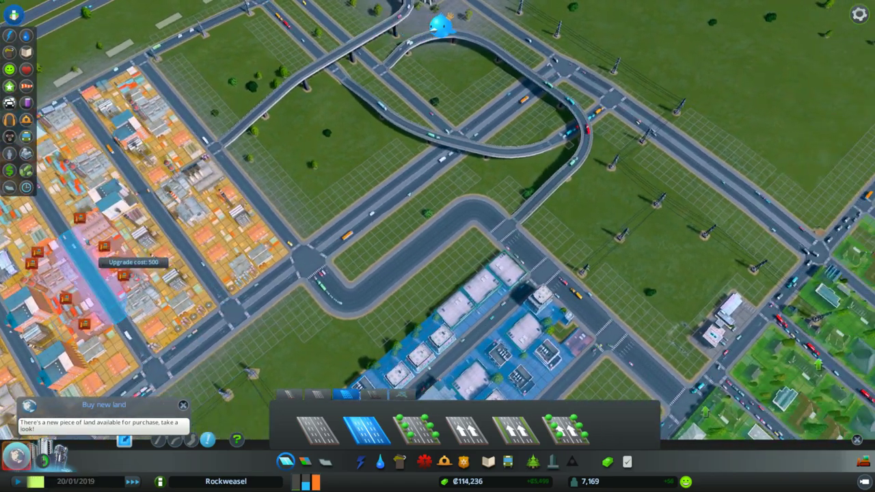
key(s)
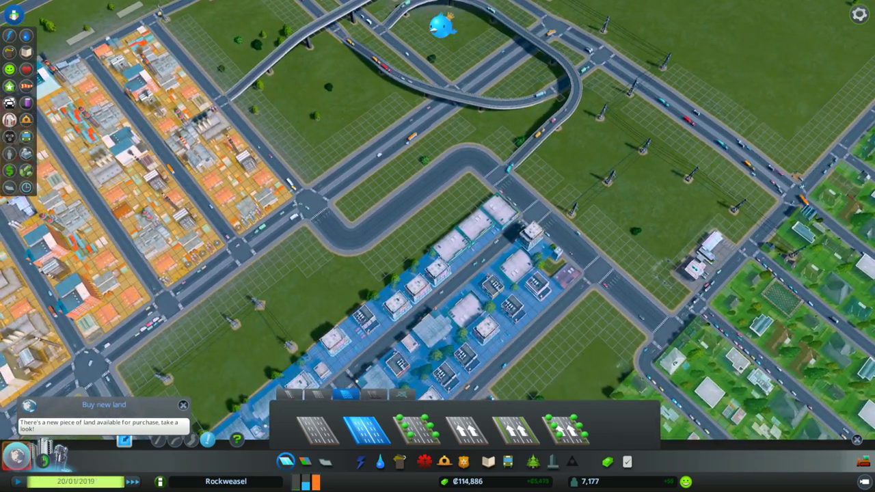
Check the Traffic overlay while panning across the city toward the water
click(9, 103)
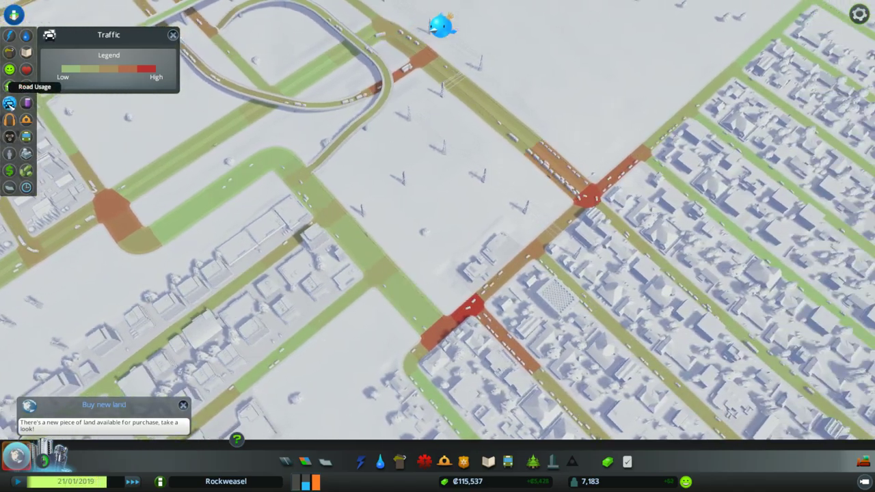
key(w)
key(d)
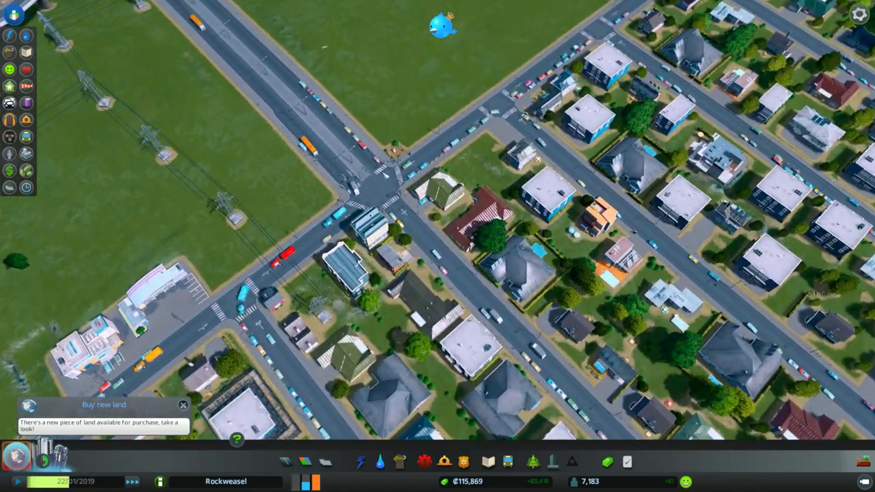
scroll(438, 219, down, 5)
key(s)
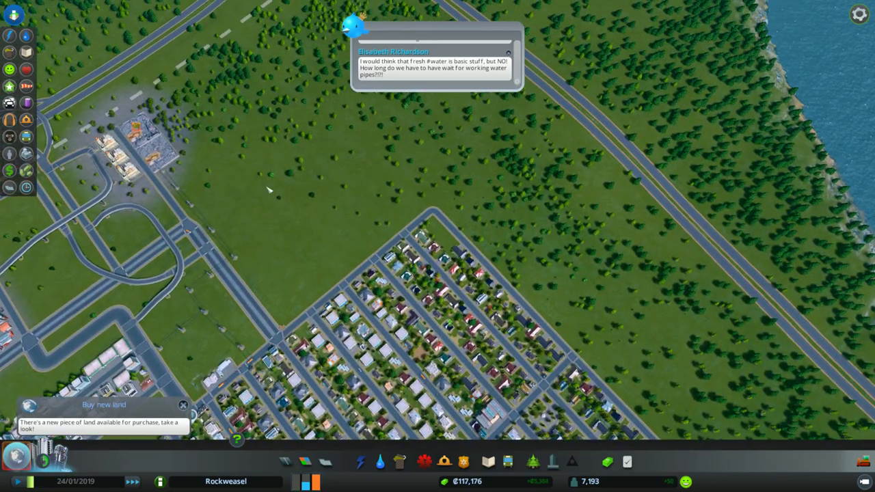
scroll(230, 255, down, 2)
key(a)
key(s)
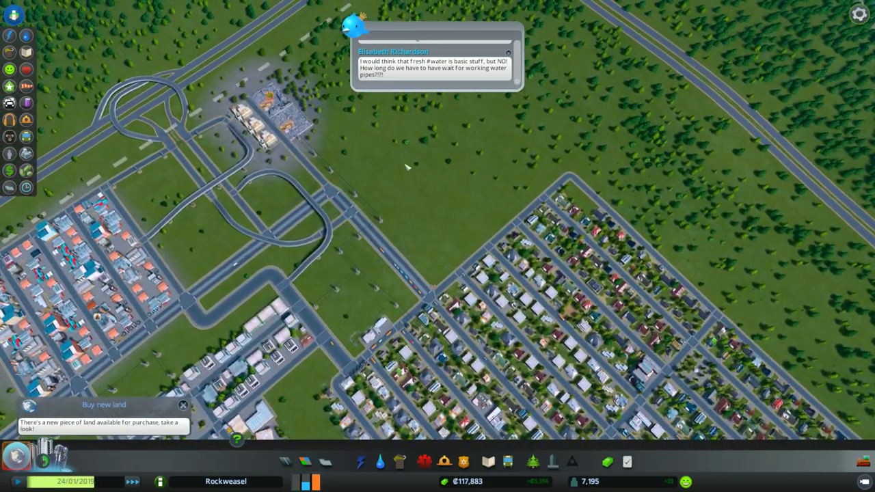
Upgrade the street in the residential grid to a wider road
key(s)
key(d)
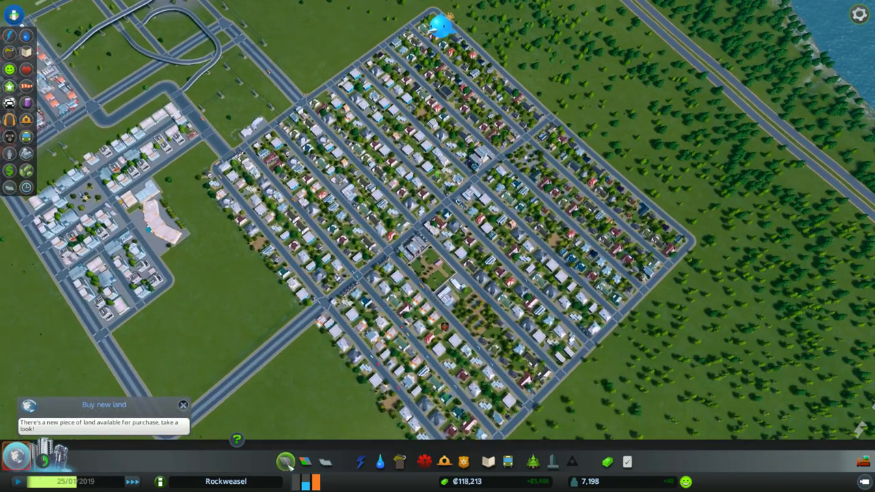
click(286, 463)
key(a)
key(s)
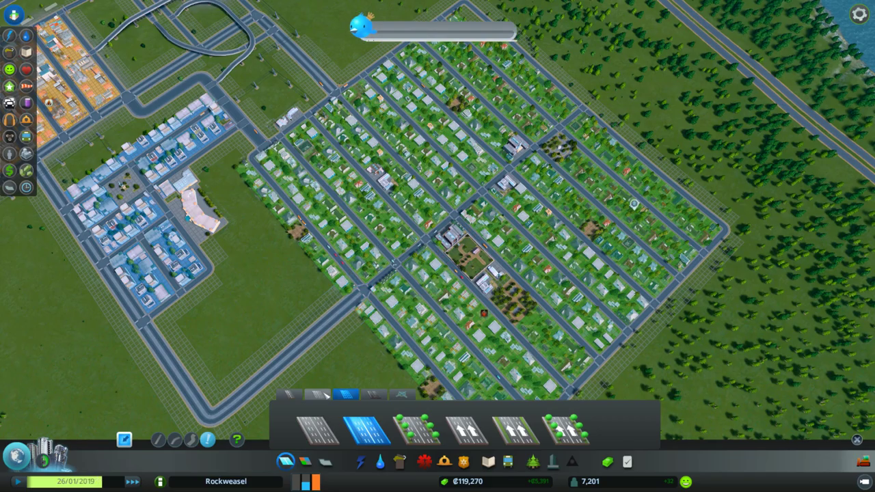
key(w)
key(d)
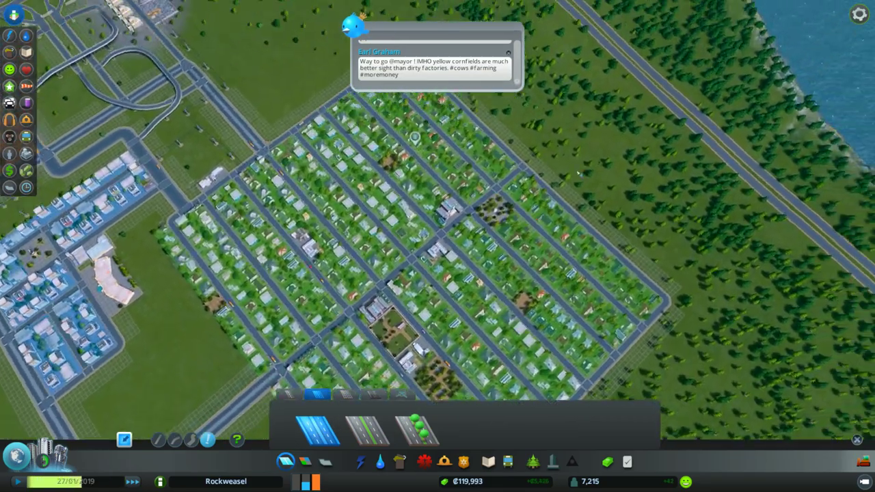
key(r)
click(503, 208)
key(r)
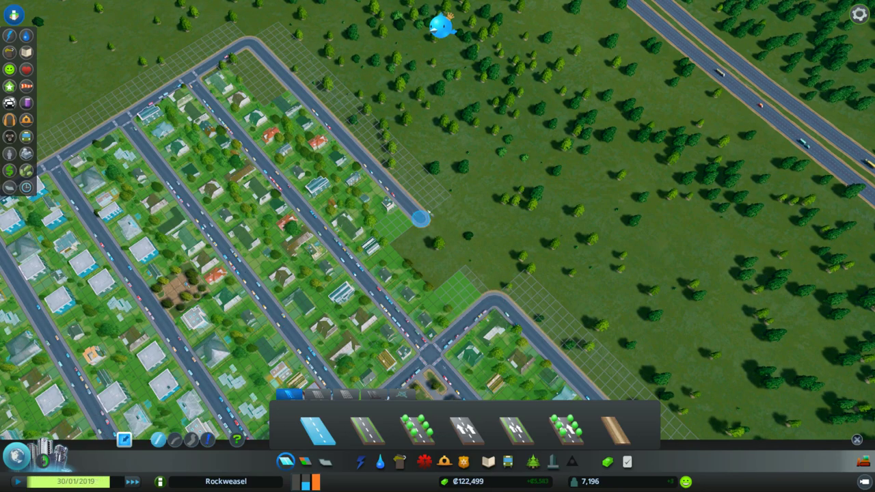
Extend the dead-end road to the lower corner, then start another road from a roadside node
click(420, 217)
click(497, 296)
key(d)
key(a)
key(z)
key(d)
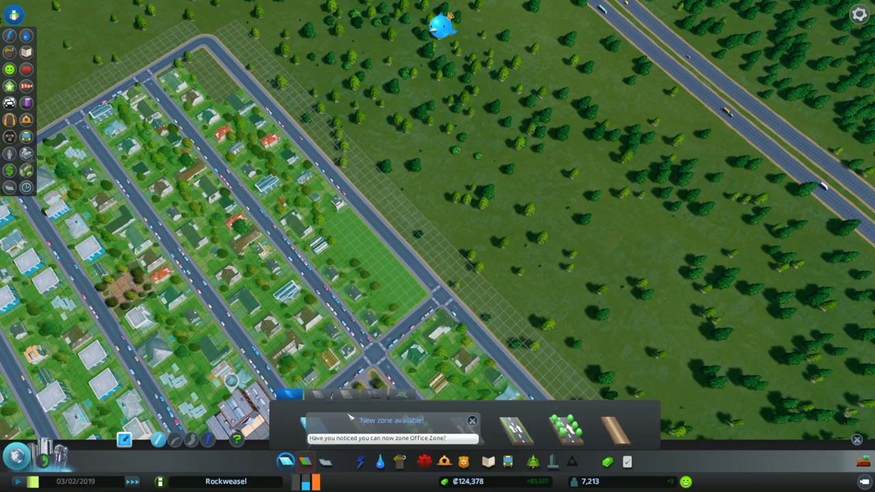
click(289, 462)
click(472, 420)
click(440, 298)
Lay the first curved sections of the ring road around the residential grid
scroll(513, 250, down, 5)
click(497, 210)
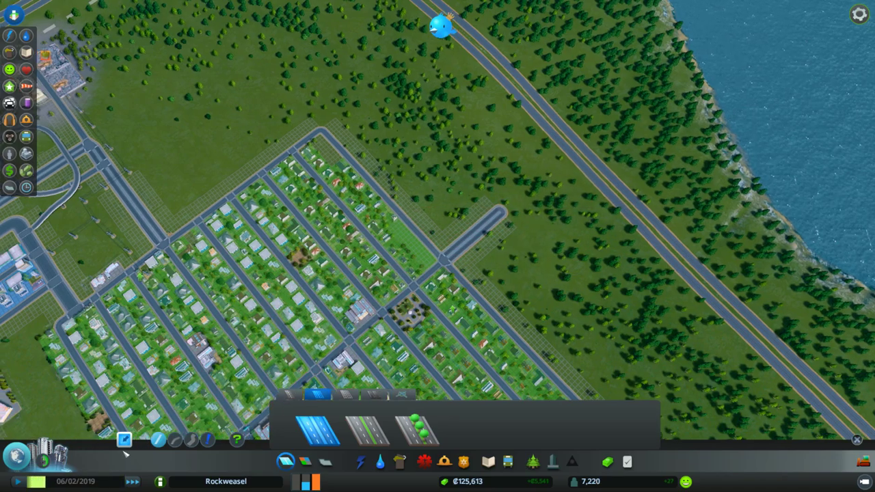
key(a)
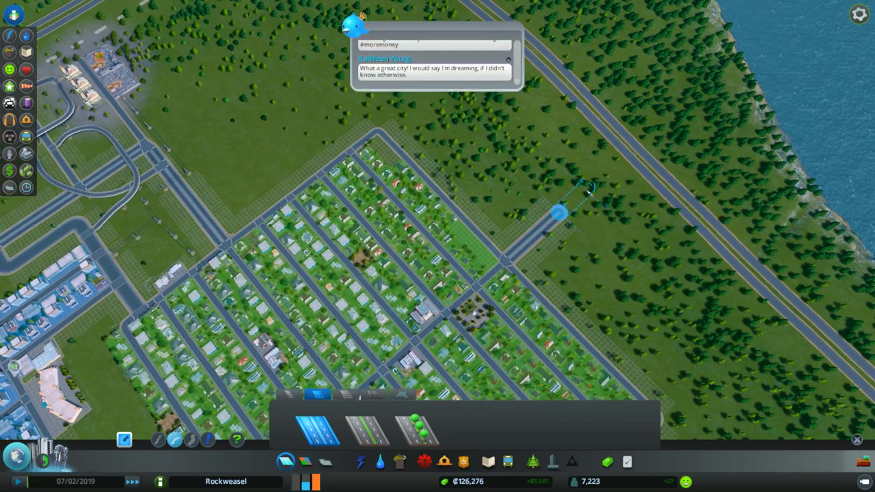
click(585, 186)
click(528, 134)
key(w)
key(a)
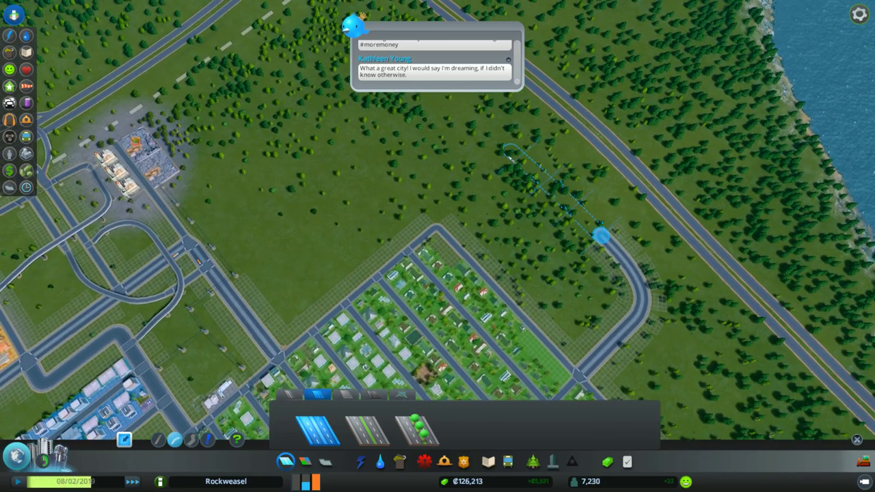
key(w)
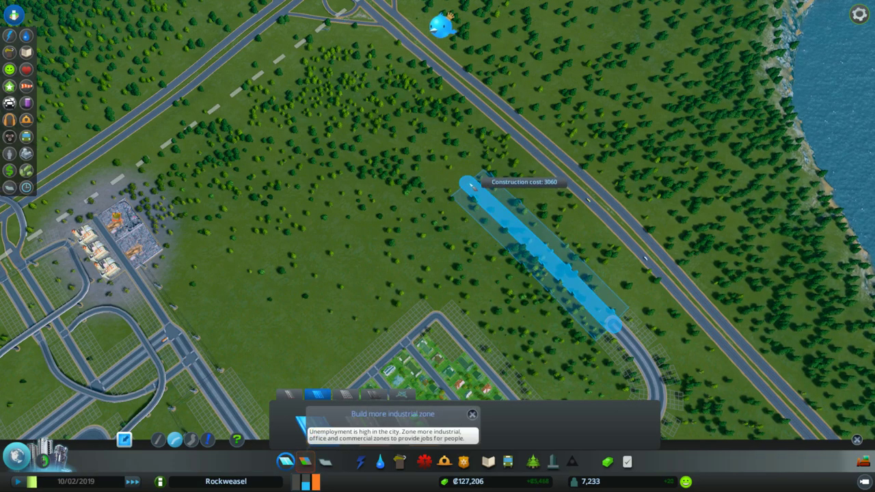
click(467, 183)
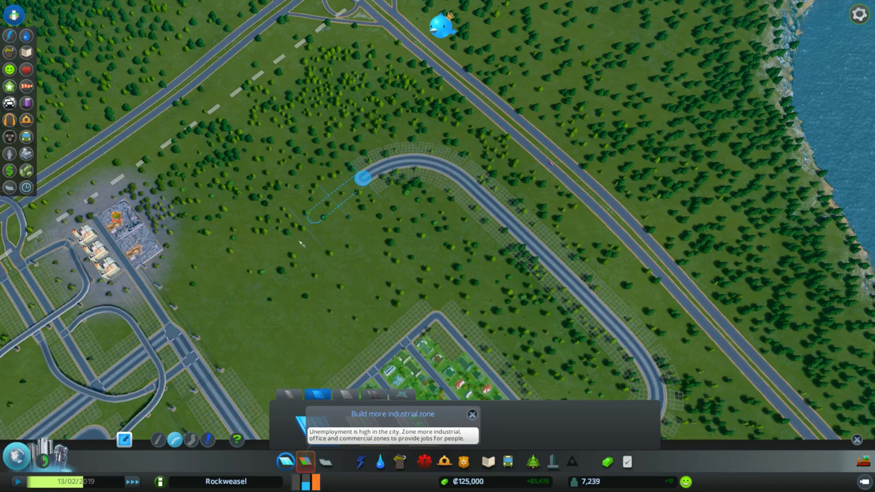
Extend the ring road down toward the town road, cancelling the blocked preview
scroll(293, 251, down, 2)
click(179, 294)
scroll(342, 251, up, 3)
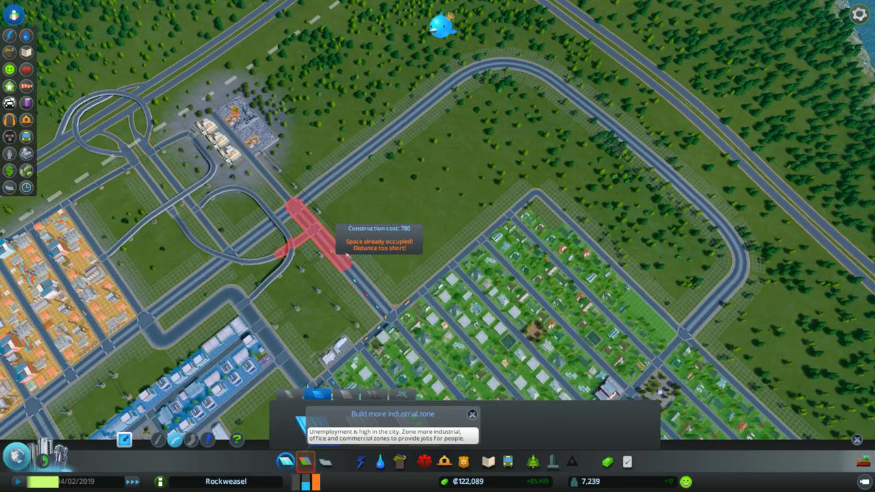
right_click(338, 256)
scroll(411, 236, down, 5)
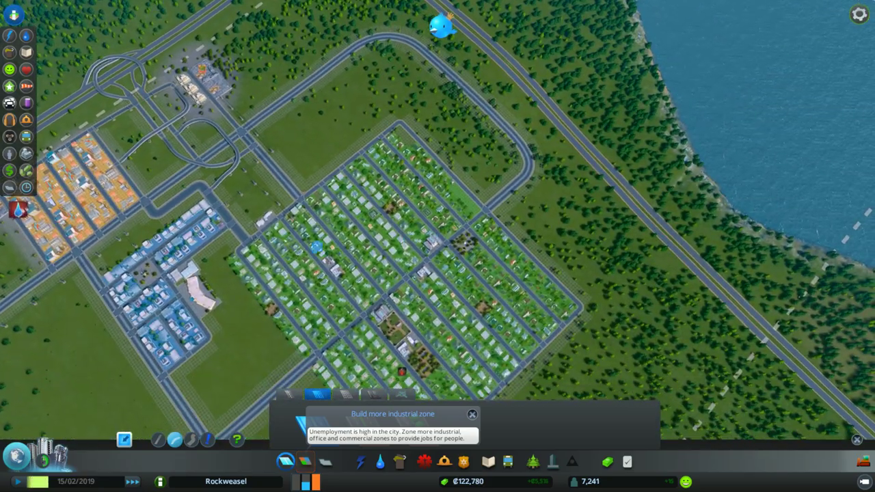
scroll(316, 246, up, 5)
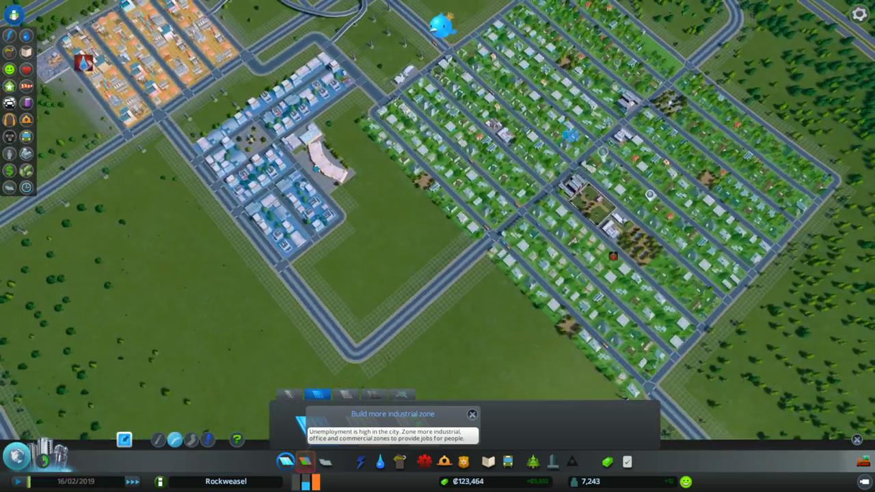
scroll(437, 246, down, 5)
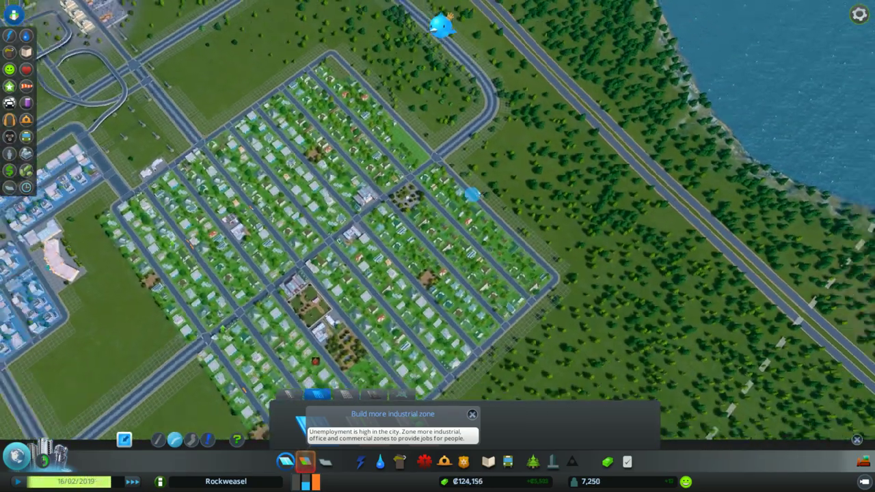
scroll(472, 195, down, 3)
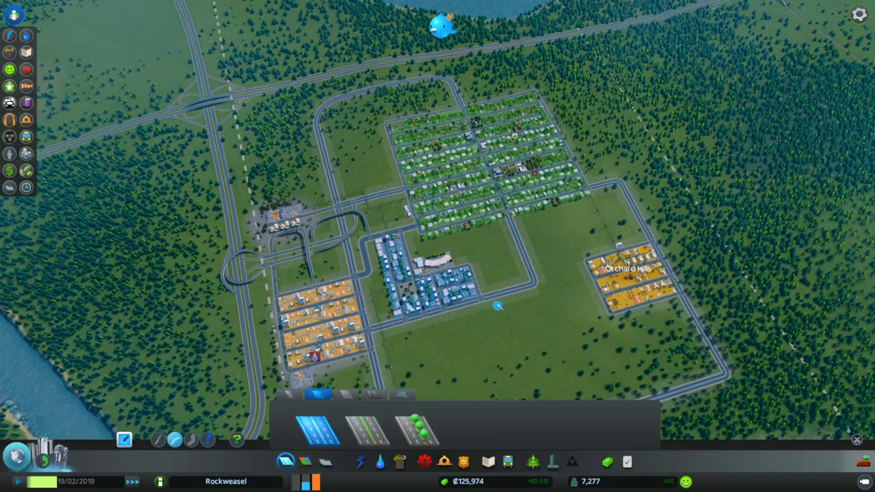
Place a larger Fire Station beside the industrial district
key(Escape)
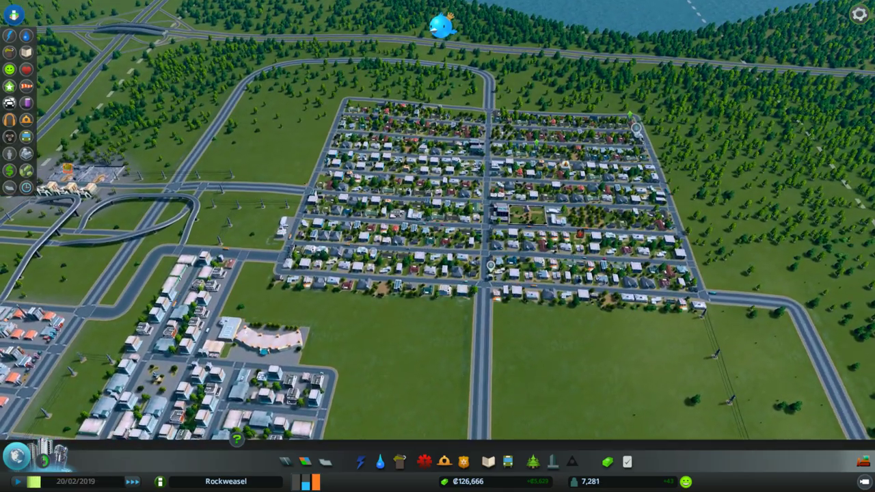
key(q)
scroll(716, 389, up, 5)
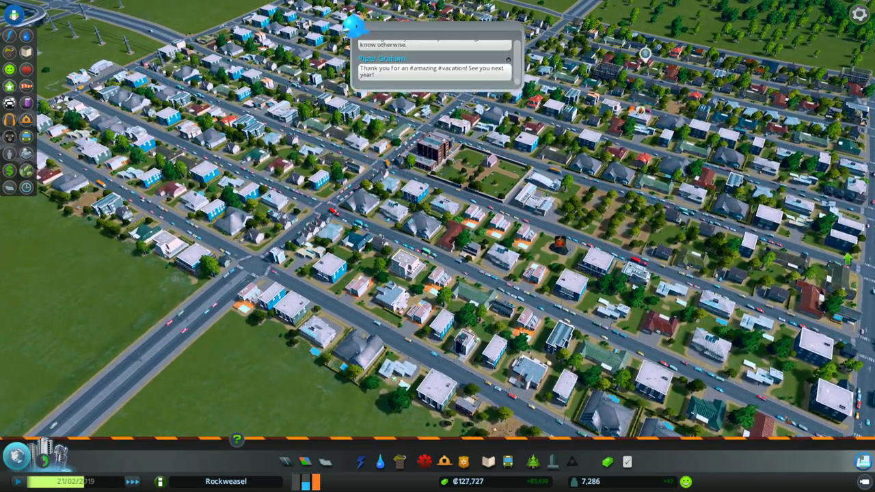
click(863, 462)
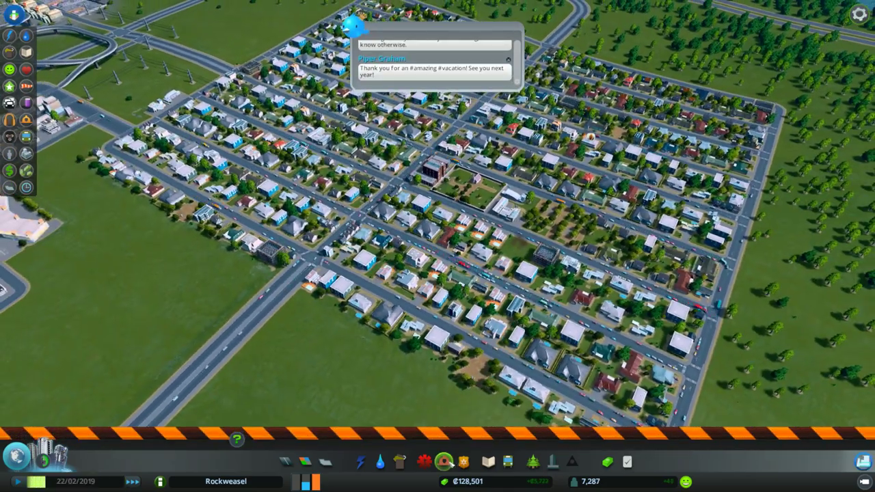
click(444, 462)
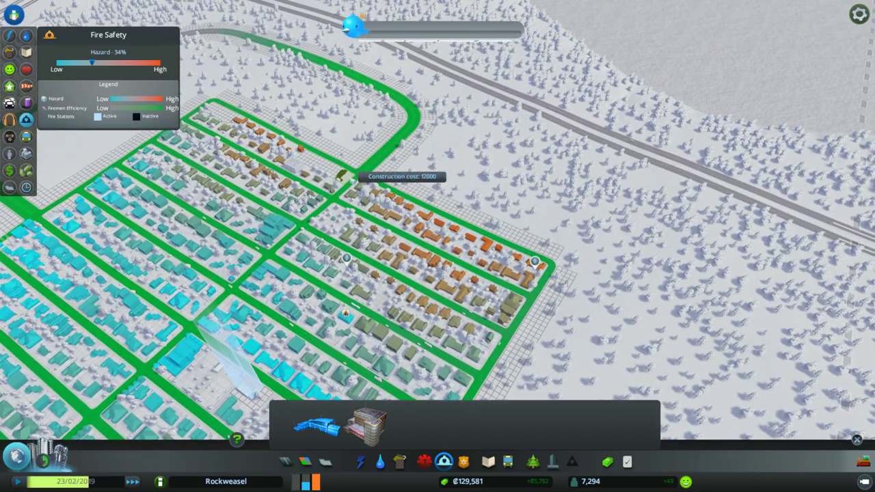
key(w)
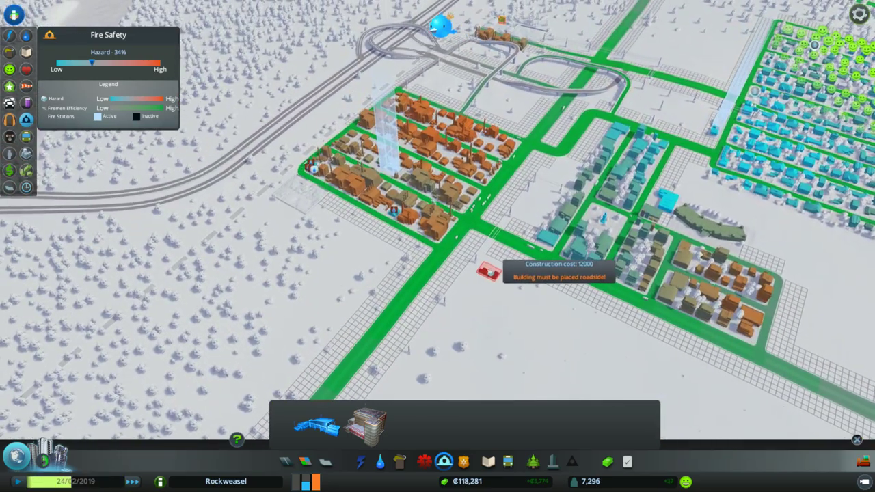
key(w)
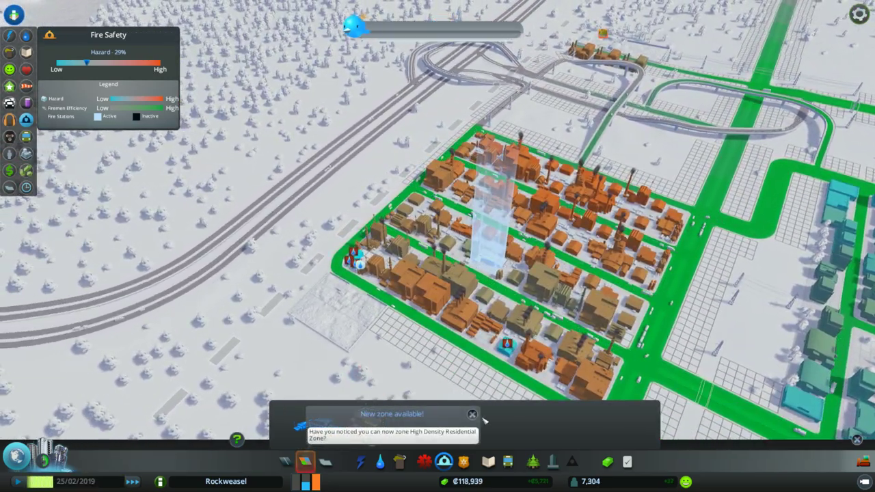
click(471, 414)
Bulldoze the old fire station and confirm its demolition
key(d)
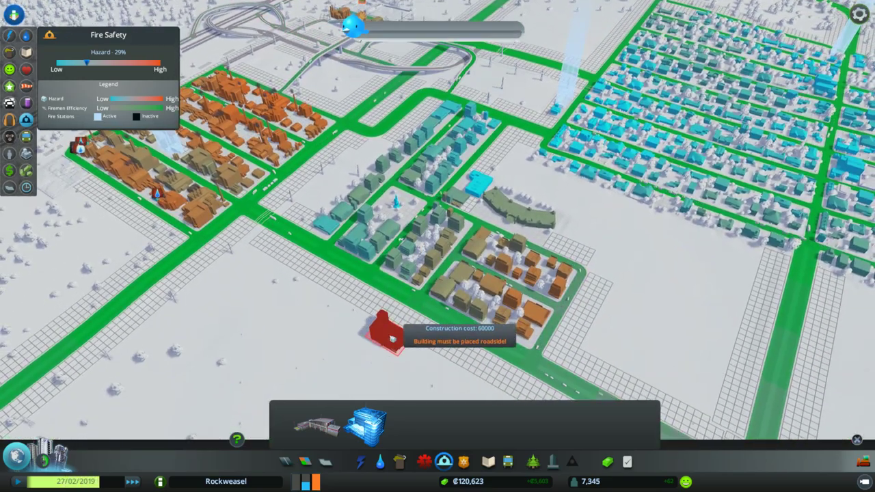
key(a)
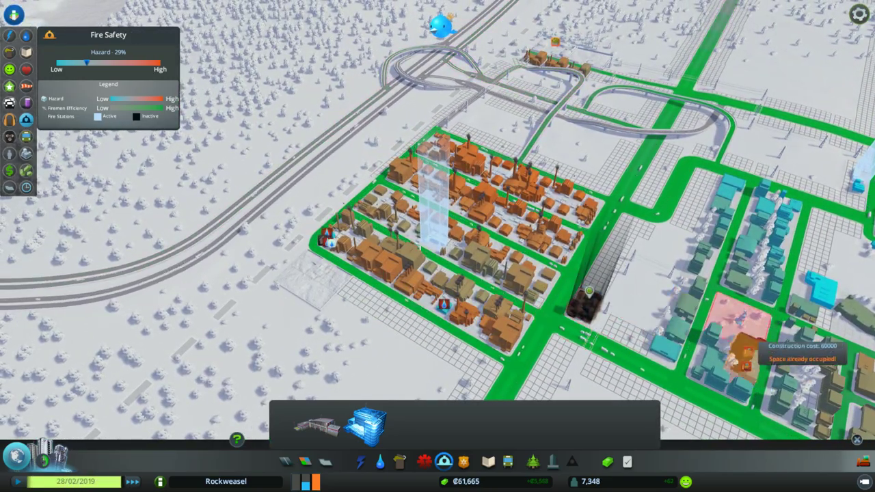
key(b)
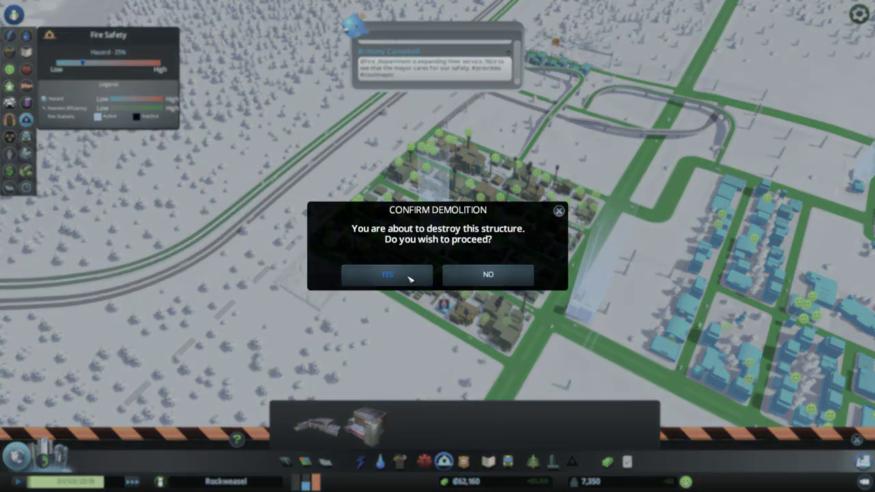
click(411, 276)
key(z)
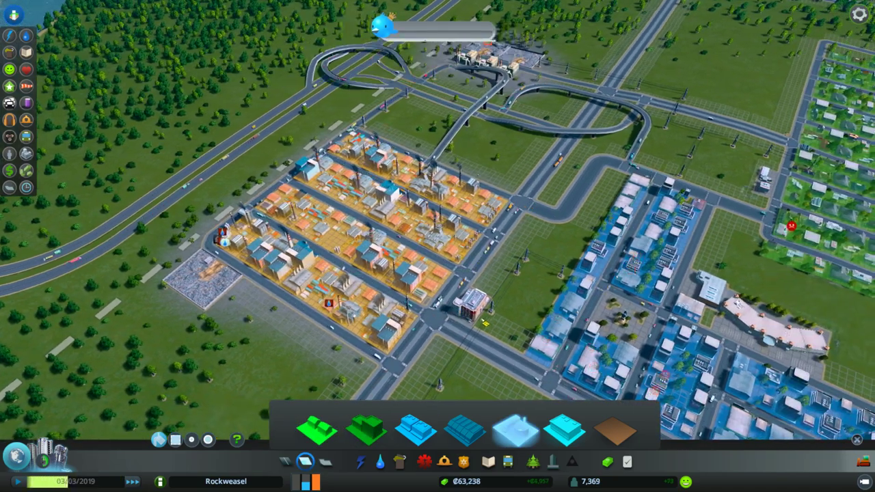
Check the new Fire Station's details, then pan toward Orchard Hills
click(471, 305)
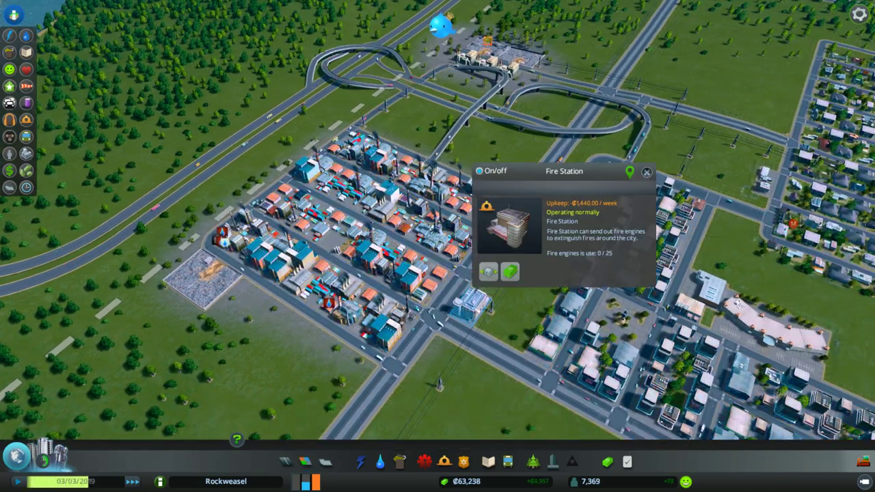
click(647, 173)
scroll(647, 183, down, 3)
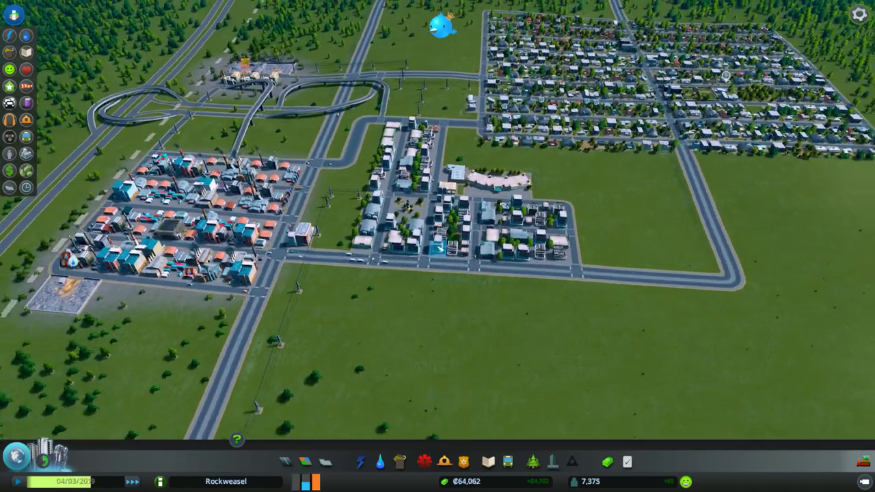
key(w)
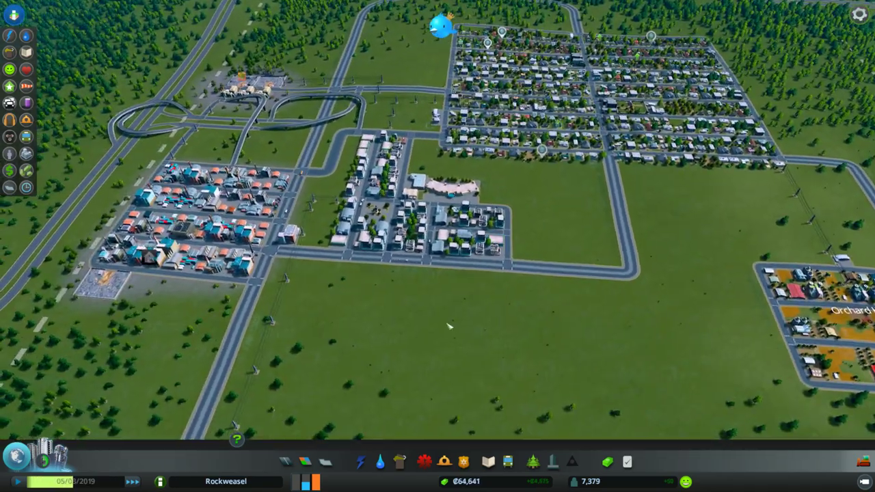
key(d)
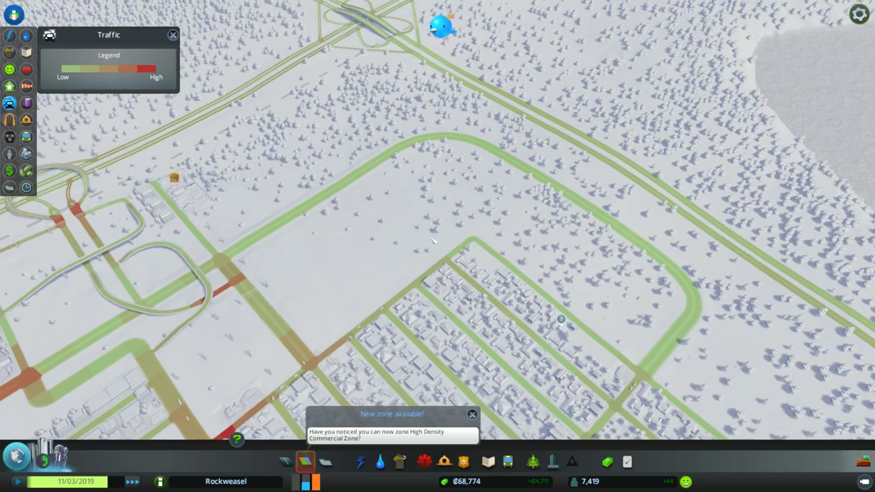
Browse ready-made intersections while surveying the highway interchange by the lake
key(a)
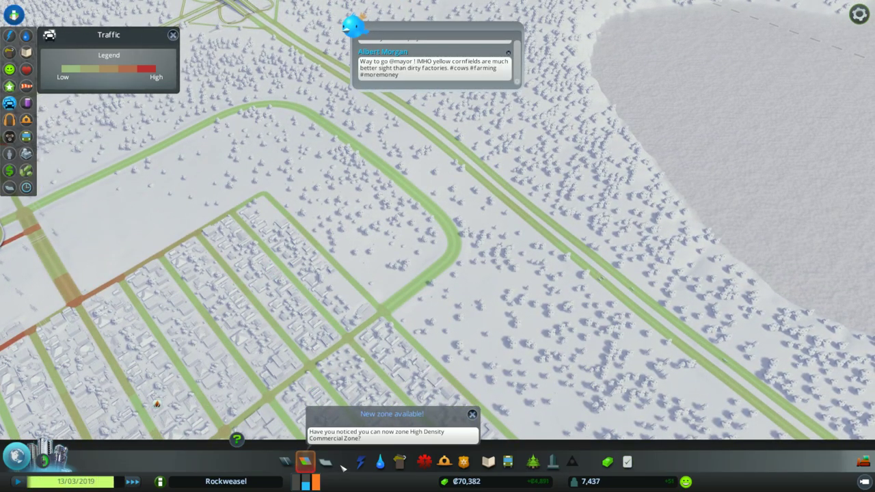
click(285, 462)
click(472, 415)
click(402, 394)
key(w)
key(s)
key(q)
key(w)
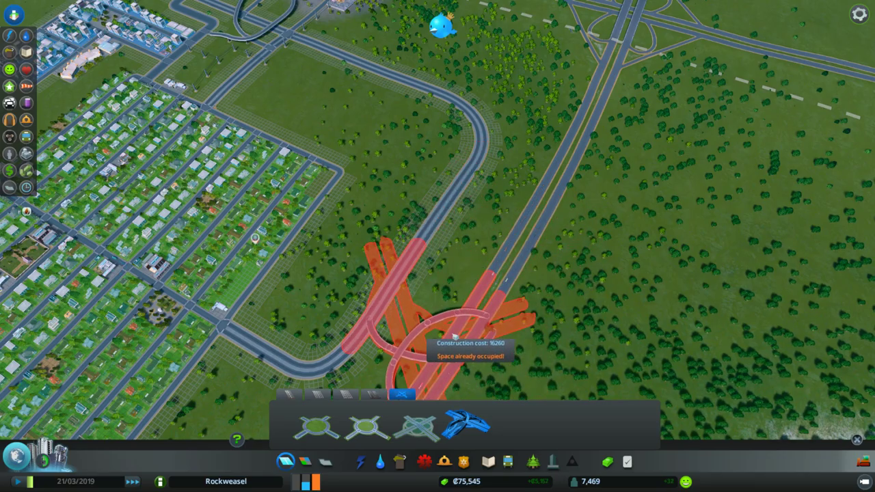
key(s)
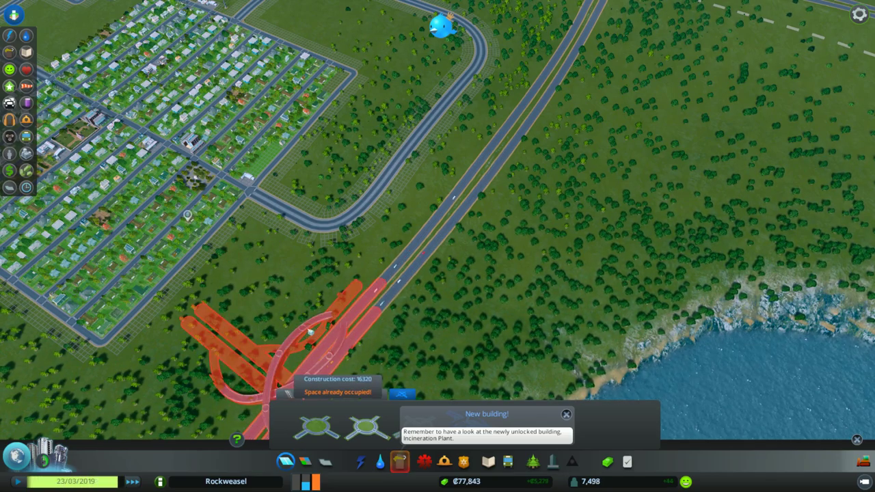
scroll(309, 333, down, 3)
key(w)
scroll(370, 320, up, 5)
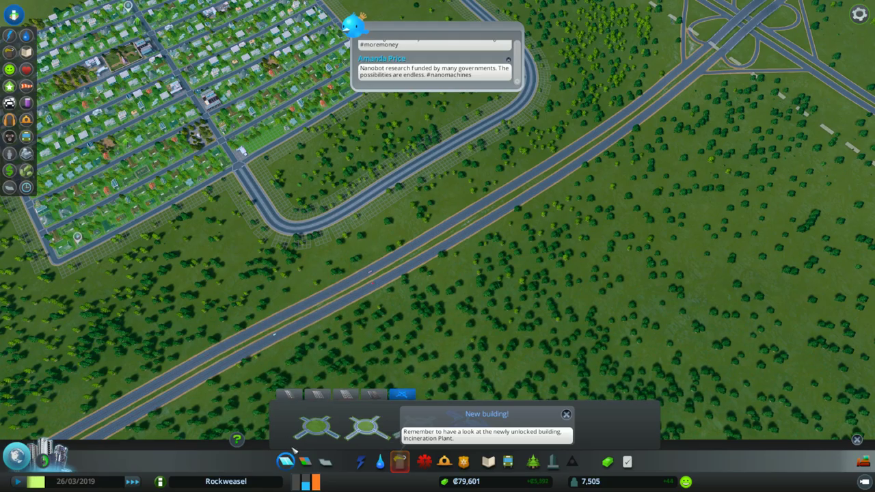
Draw a curved elevated highway ramp looping from the highway over it toward the upper road
click(399, 462)
key(q)
key(q)
scroll(399, 342, up, 5)
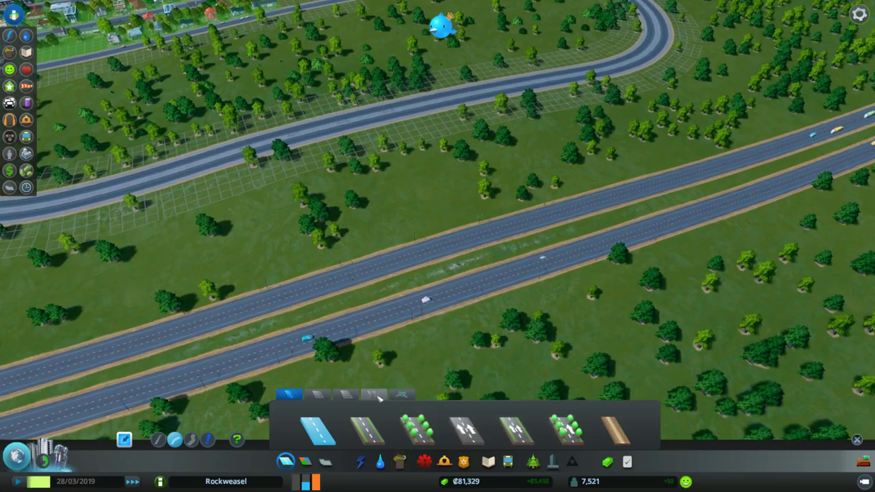
click(374, 395)
click(299, 260)
click(389, 299)
click(526, 241)
click(583, 231)
click(539, 158)
scroll(499, 109, up, 3)
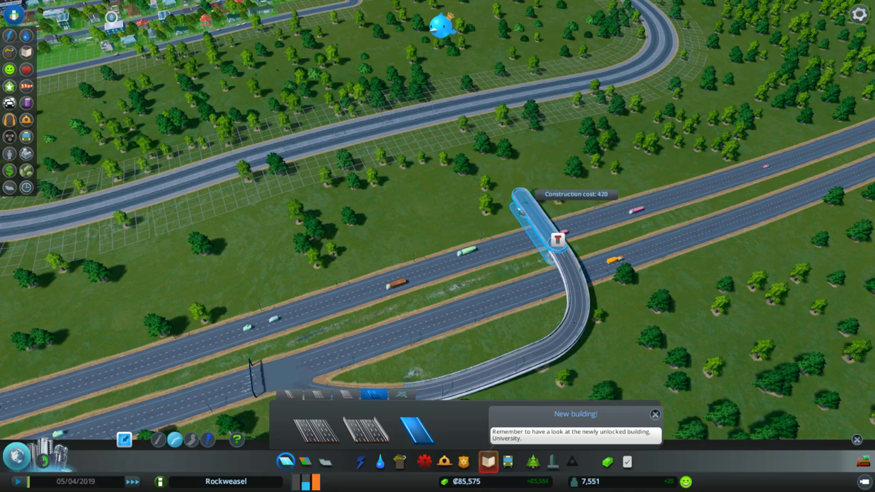
Build the last elevated ramp section and connect it to the upper road
click(519, 194)
click(453, 111)
key(s)
key(a)
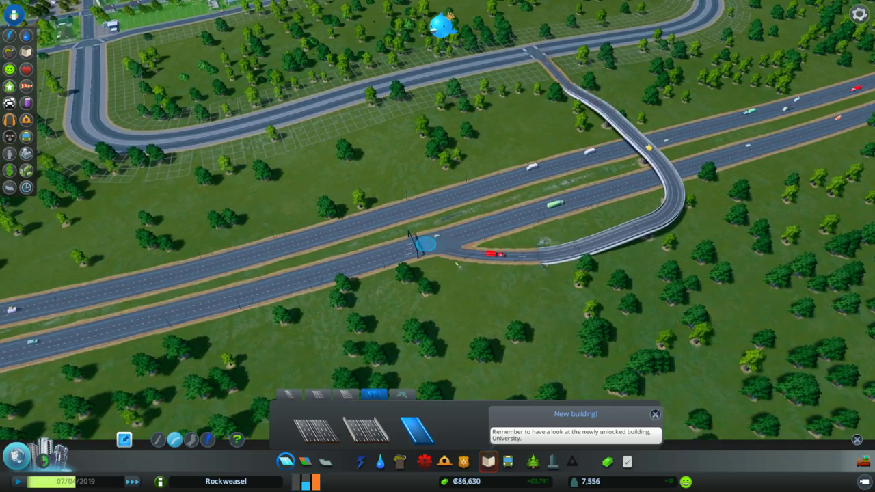
key(w)
key(d)
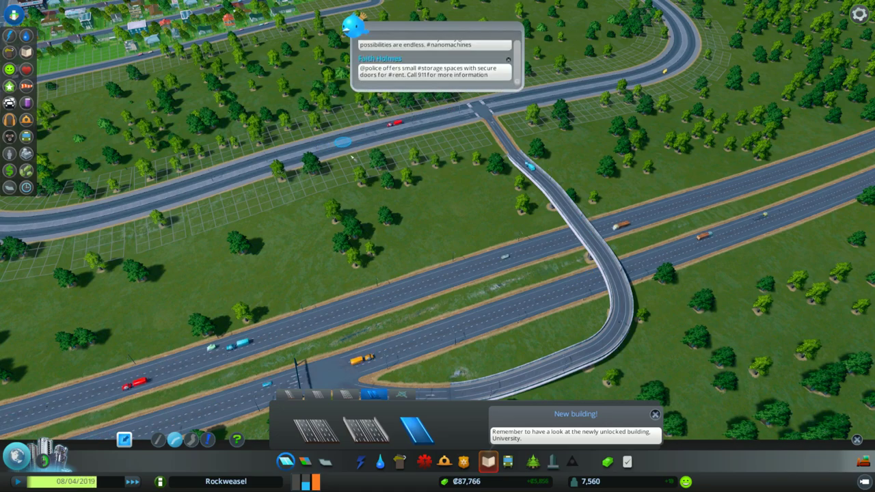
Try a curved road from the upper road down toward the highway, dropping the blocked preview
click(276, 164)
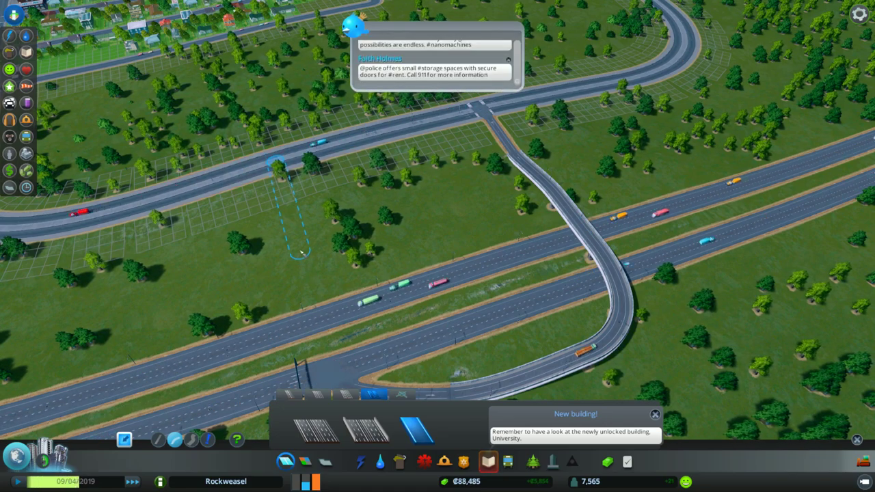
click(176, 272)
right_click(318, 320)
click(297, 243)
click(315, 291)
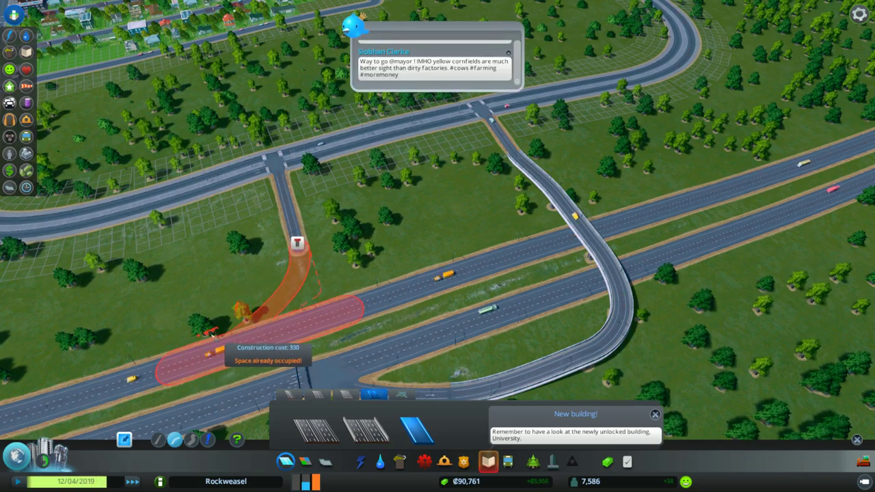
key(a)
Bulldoze the dead-end road stub near the junction
key(b)
click(428, 287)
key(b)
Draw a curved road from the upper road linking it to the highway
click(407, 171)
click(458, 249)
scroll(478, 332, up, 3)
key(q)
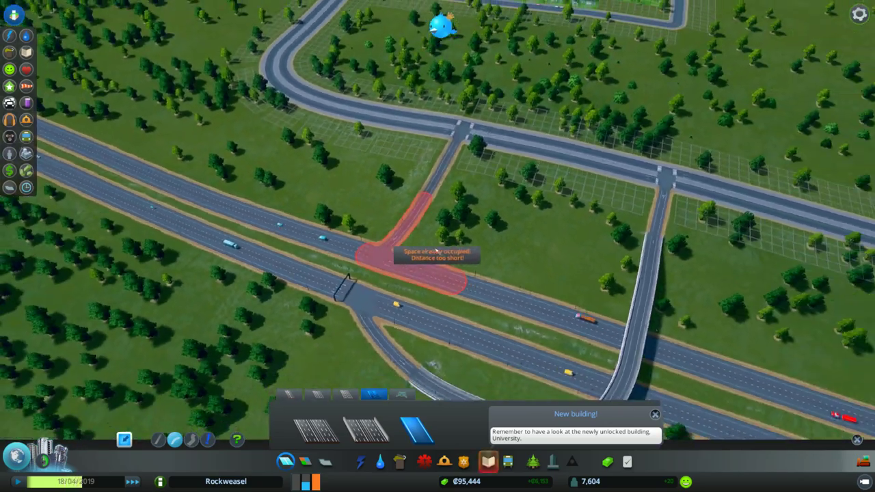
key(q)
key(q)
key(q)
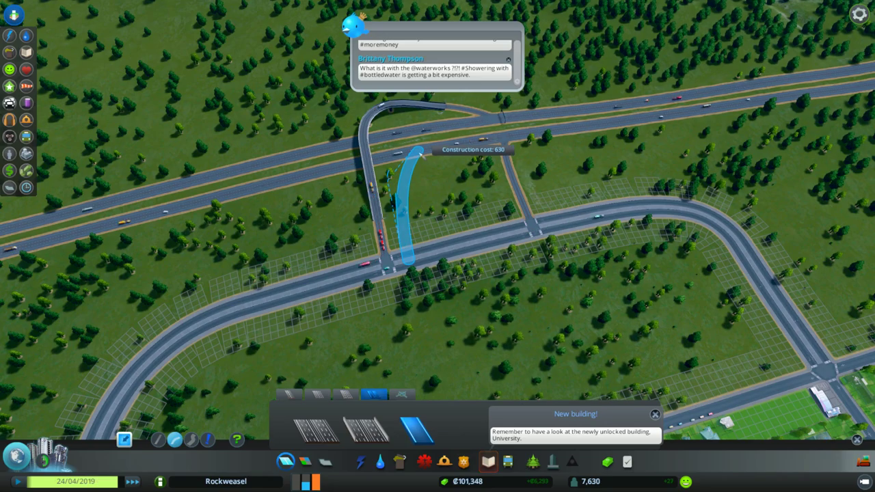
click(421, 152)
key(w)
scroll(411, 276, up, 3)
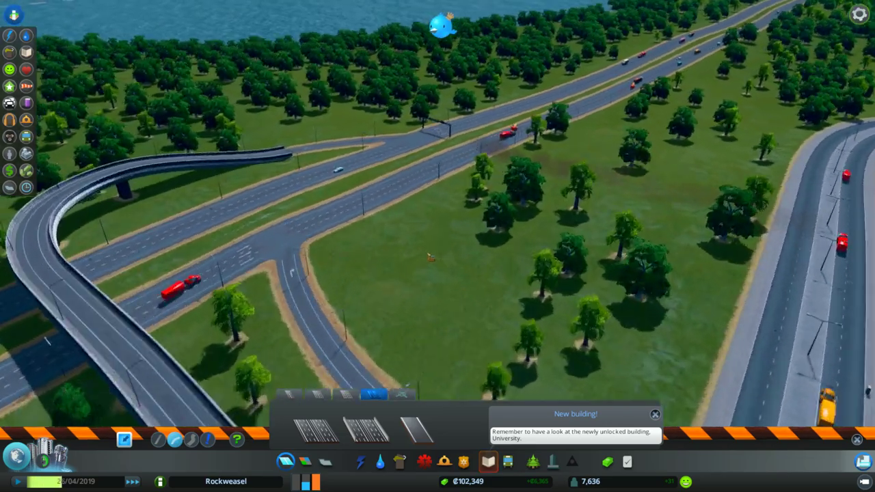
scroll(431, 257, up, 3)
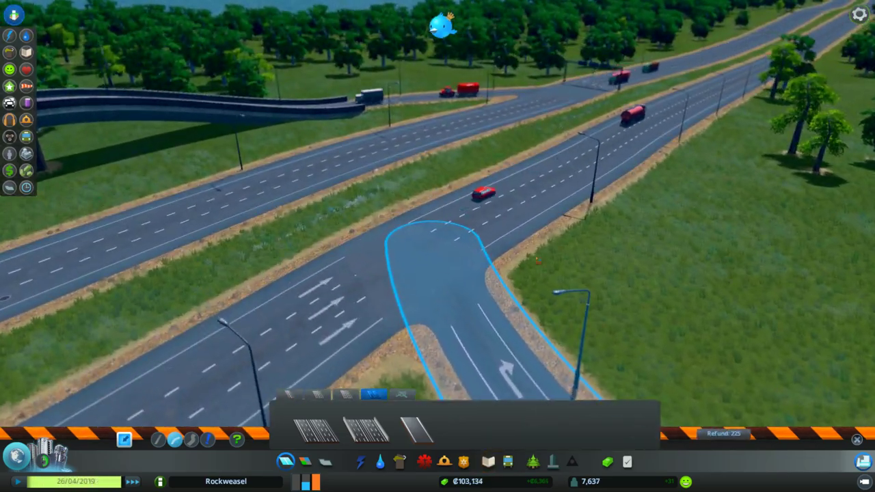
scroll(438, 273, down, 5)
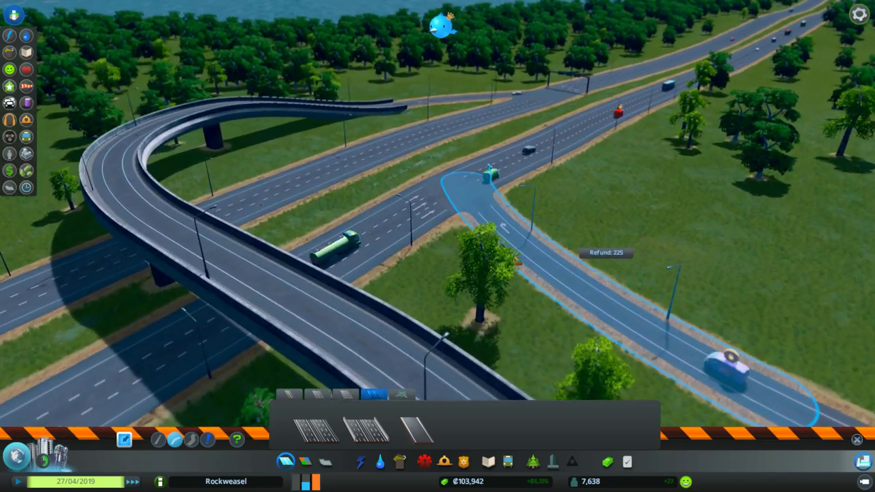
scroll(518, 260, up, 3)
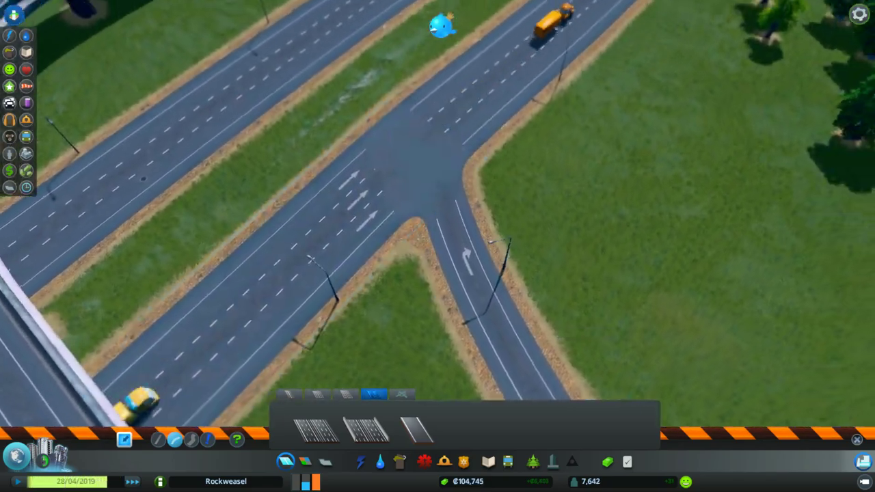
scroll(437, 246, down, 2)
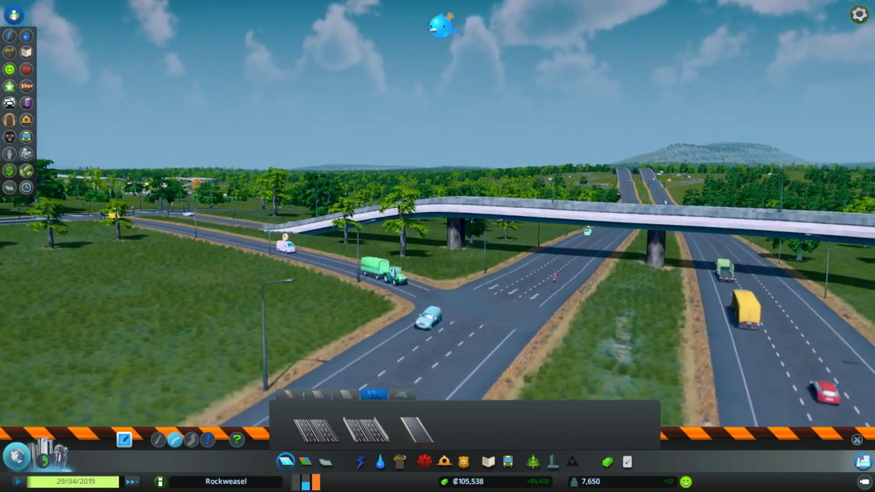
scroll(441, 254, down, 2)
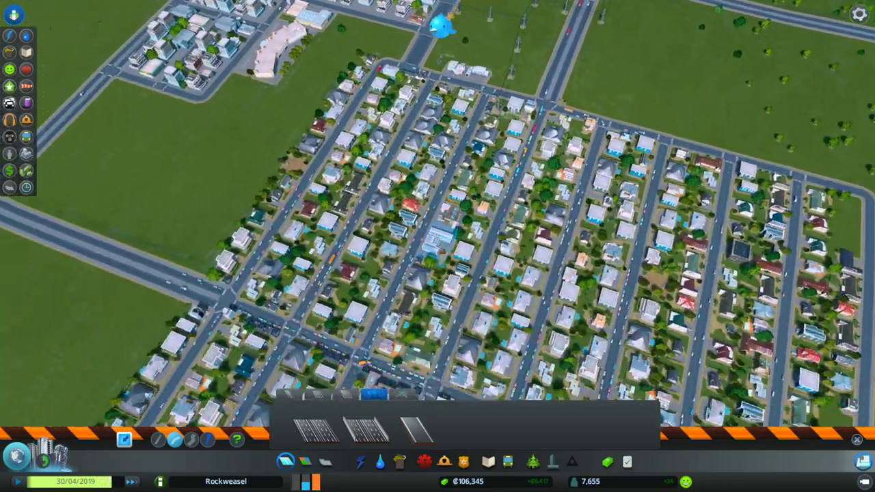
key(w)
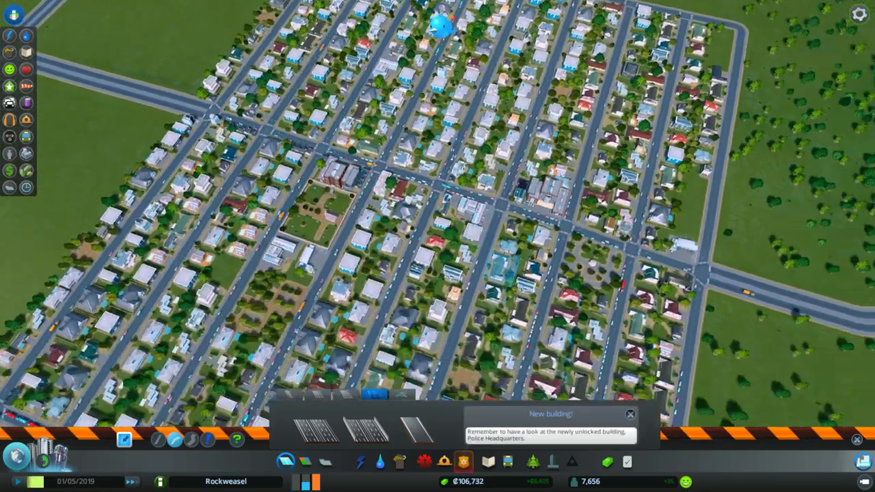
key(e)
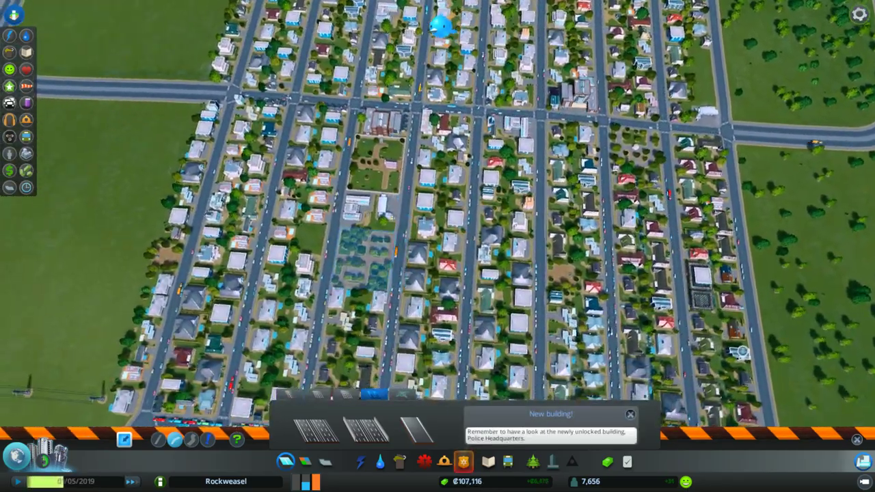